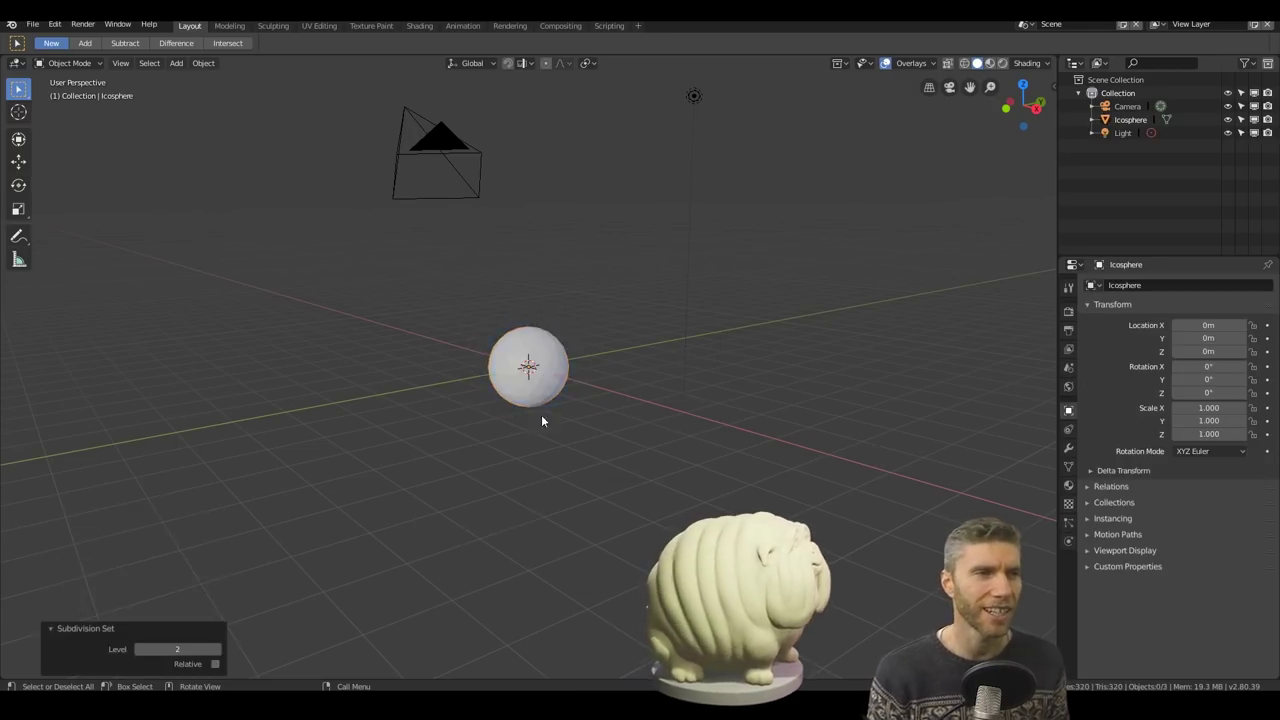
Raise the Icosphere 1 m along Z with G Z 1.
key("g")
key("z")
key("1")
key("Return")
middle_click_drag(632, 412, 500, 285)
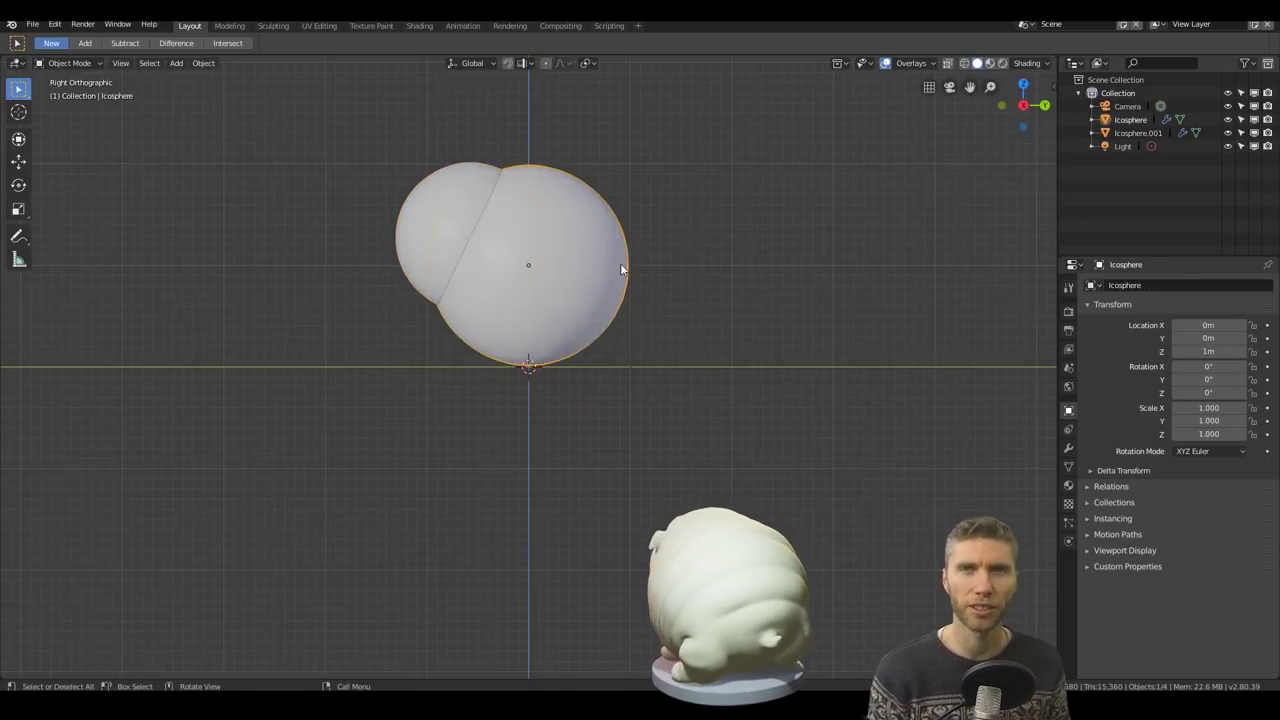
Duplicate the sphere into smaller head and lower blobs, viewed from the front.
key("shift+d")
left_click(548, 366)
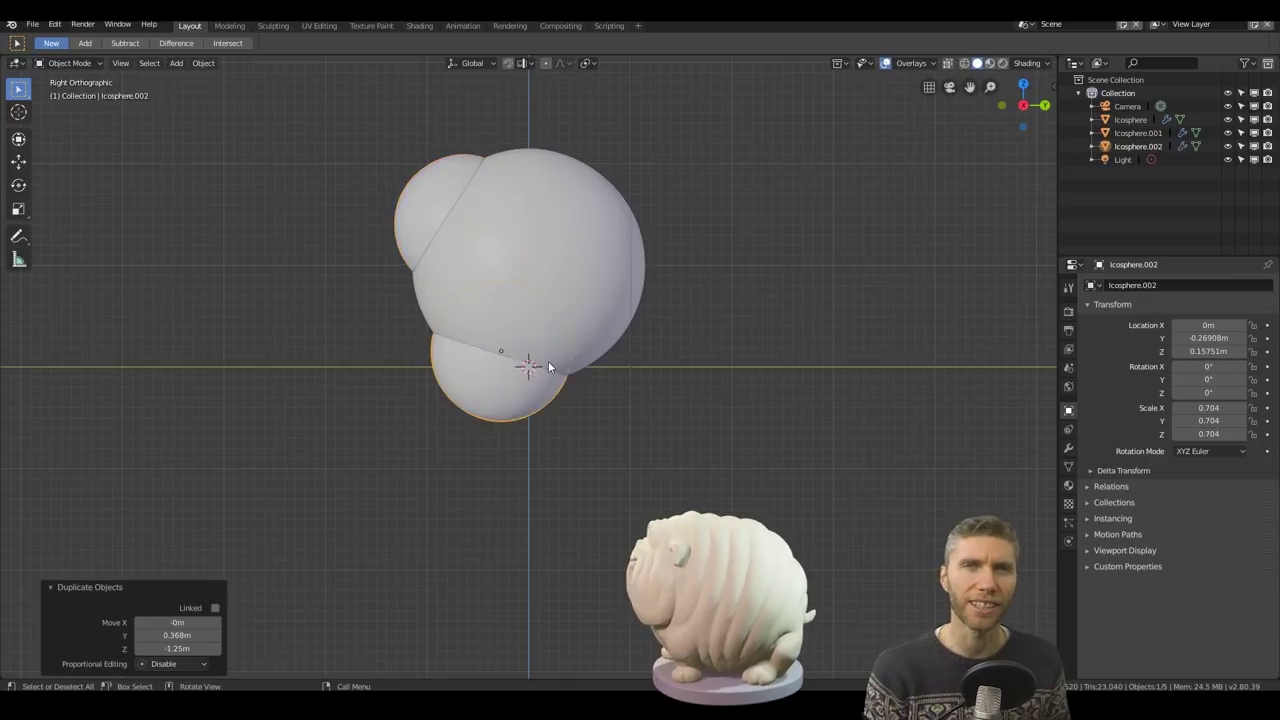
key("KP_1")
Add a metaball ball raised 1 m and set its viewport resolution to 0.15 m.
key("shift+a")
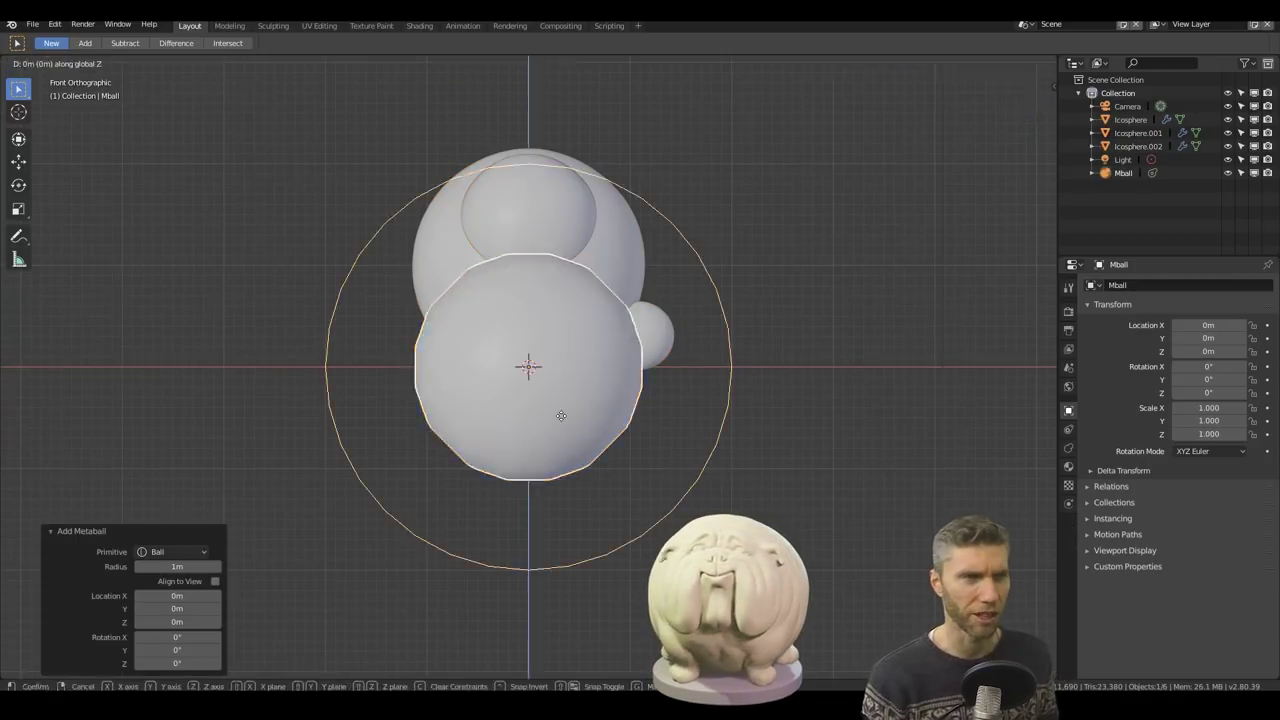
key("g")
key("z")
key("1")
key("Return")
left_click(1068, 447)
left_click_drag(1192, 343, 1150, 343)
mouse_move(725, 330)
middle_mouse_down()
mouse_move(731, 317)
mouse_move(732, 335)
middle_mouse_up()
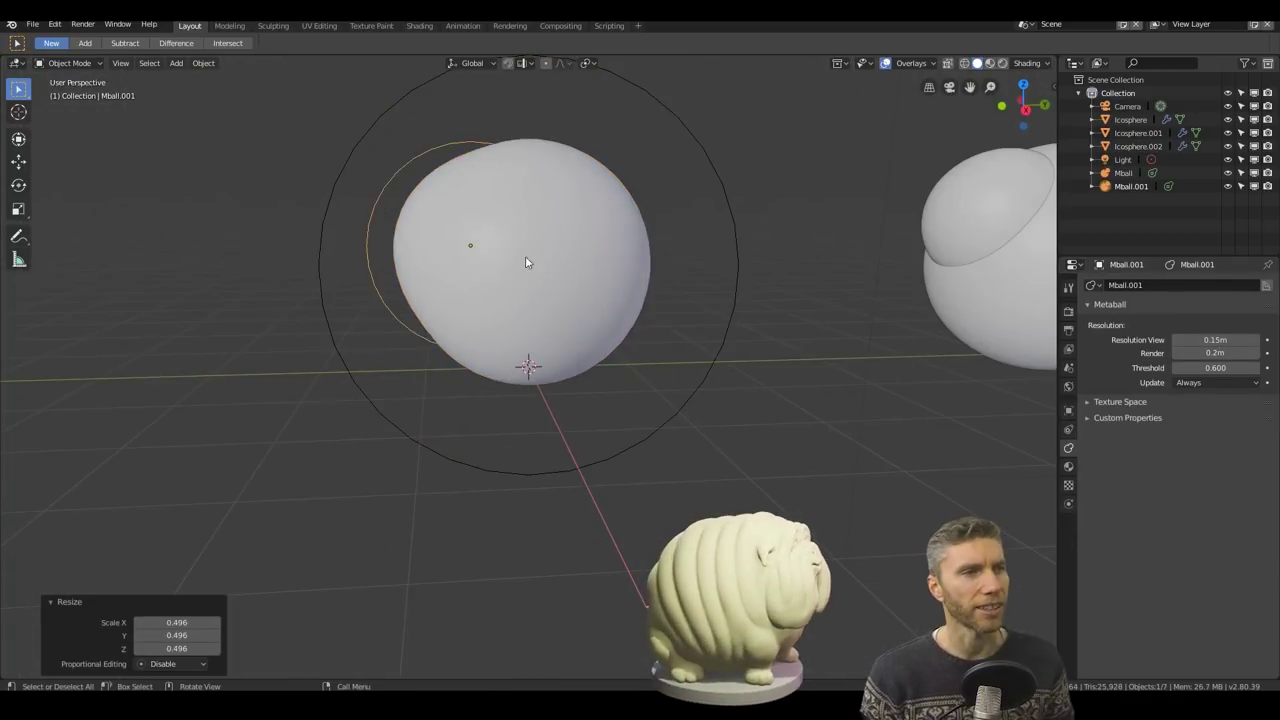
key("KP_1")
Centre the metaball and duplicate a scaled-down copy as the first leg.
key("g")
left_click(719, 302)
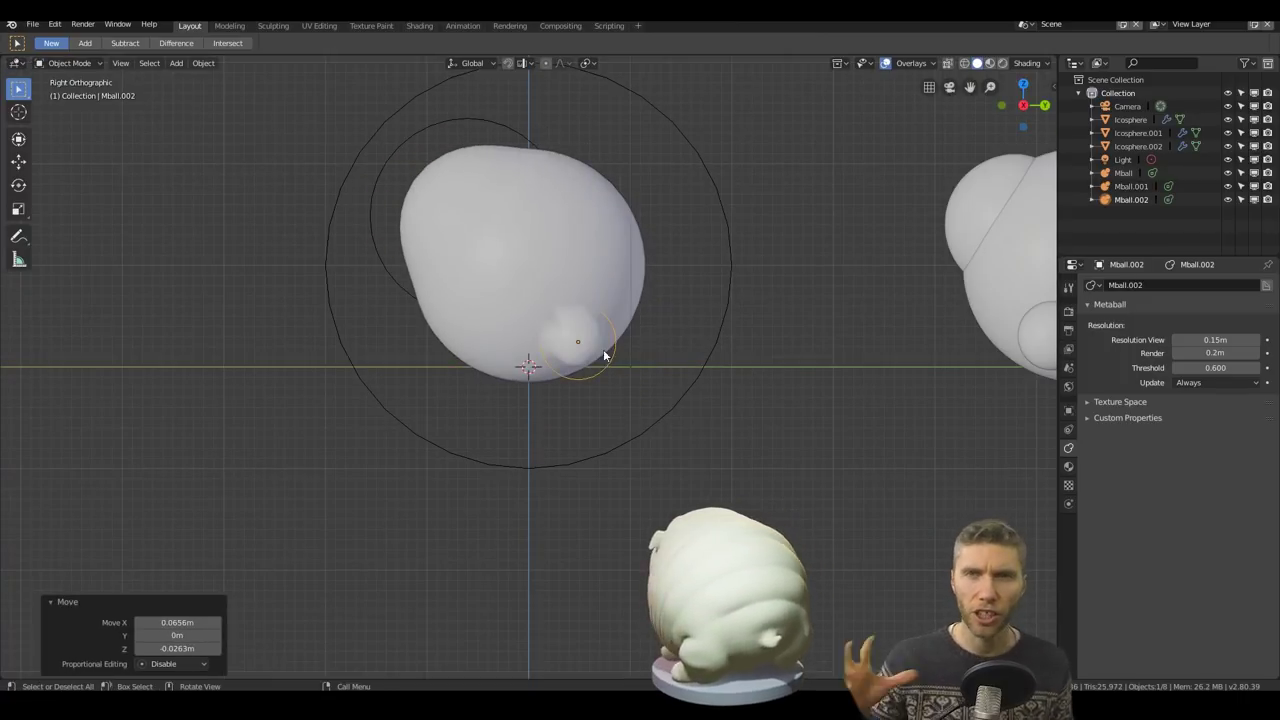
middle_click_drag(700, 330, 668, 368)
key("shift+d")
key("s")
left_click(530, 439)
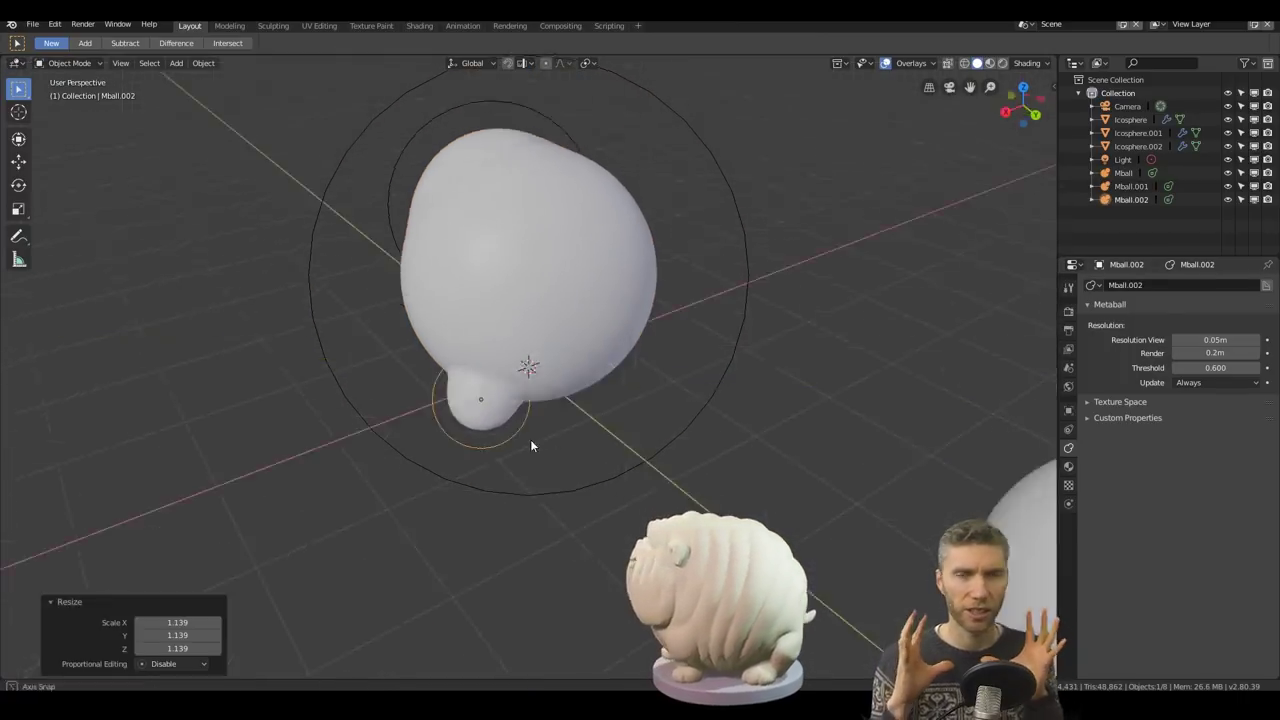
scroll(530, 439, "up", 3)
middle_click_drag(600, 400, 768, 393)
Duplicate the leg metaball three more times to form the remaining legs.
key("shift+d")
left_click(628, 392)
key("shift+d")
left_click(628, 392)
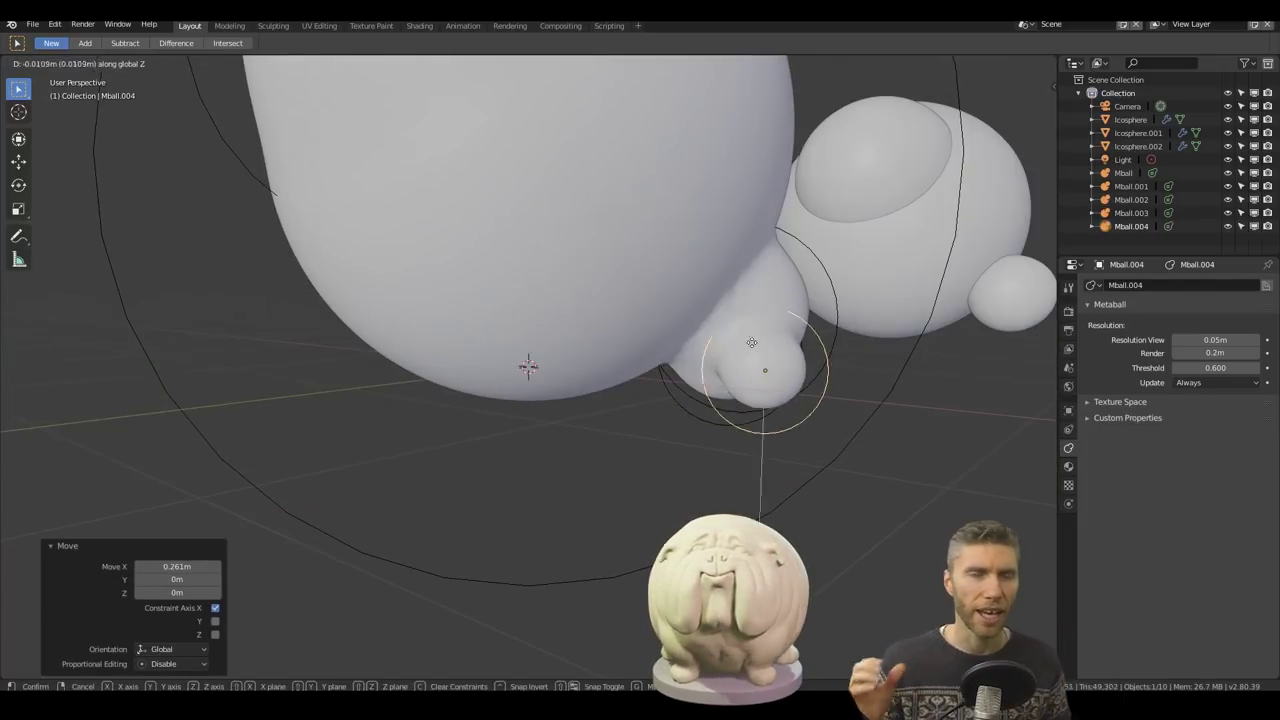
key("shift+d")
left_click(628, 393)
middle_click_drag(628, 393, 592, 365)
scroll(628, 395, "up", 2)
Duplicate a leg shrunk to 0.814 and add another foot blob.
key("shift+d")
left_click(706, 349)
key("s")
left_click(640, 360)
scroll(620, 360, "down", 2)
left_click(621, 342)
key("shift+d")
left_click(691, 374)
scroll(691, 374, "up", 3)
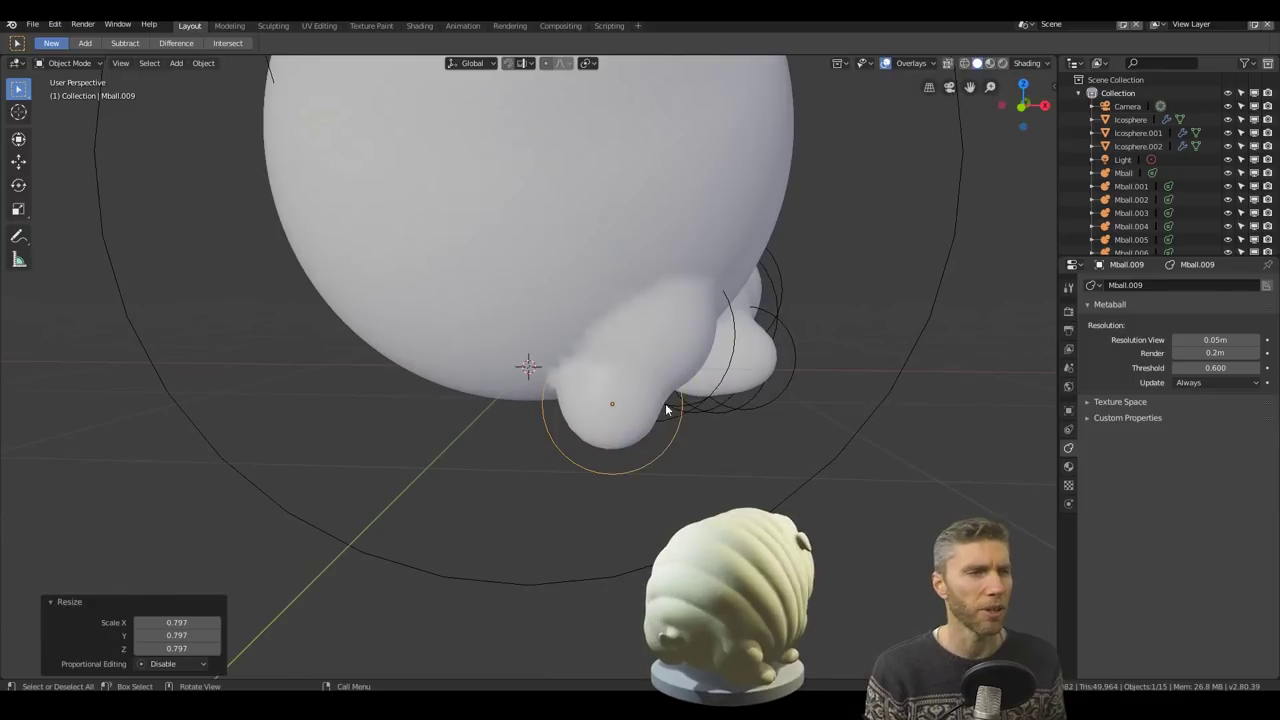
Move the left leg metaballs into place and shift a foot along X.
middle_click_drag(666, 409, 474, 428)
key("g")
left_click(540, 397)
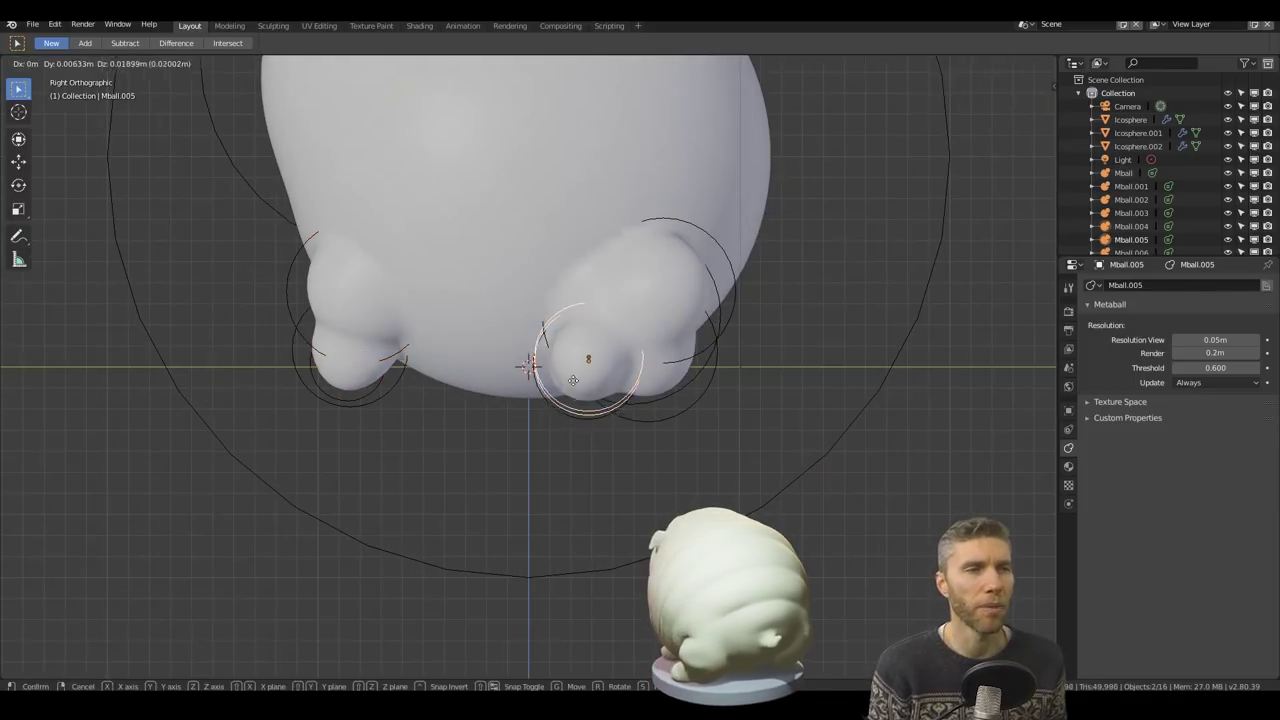
left_click(574, 416)
key("g")
key("x")
left_click(691, 366)
mouse_move(691, 366)
middle_mouse_down()
mouse_move(677, 396)
mouse_move(692, 388)
middle_mouse_up()
scroll(692, 382, "down", 6)
Duplicate a foot metaball under the body and move it vertically.
left_click(489, 344)
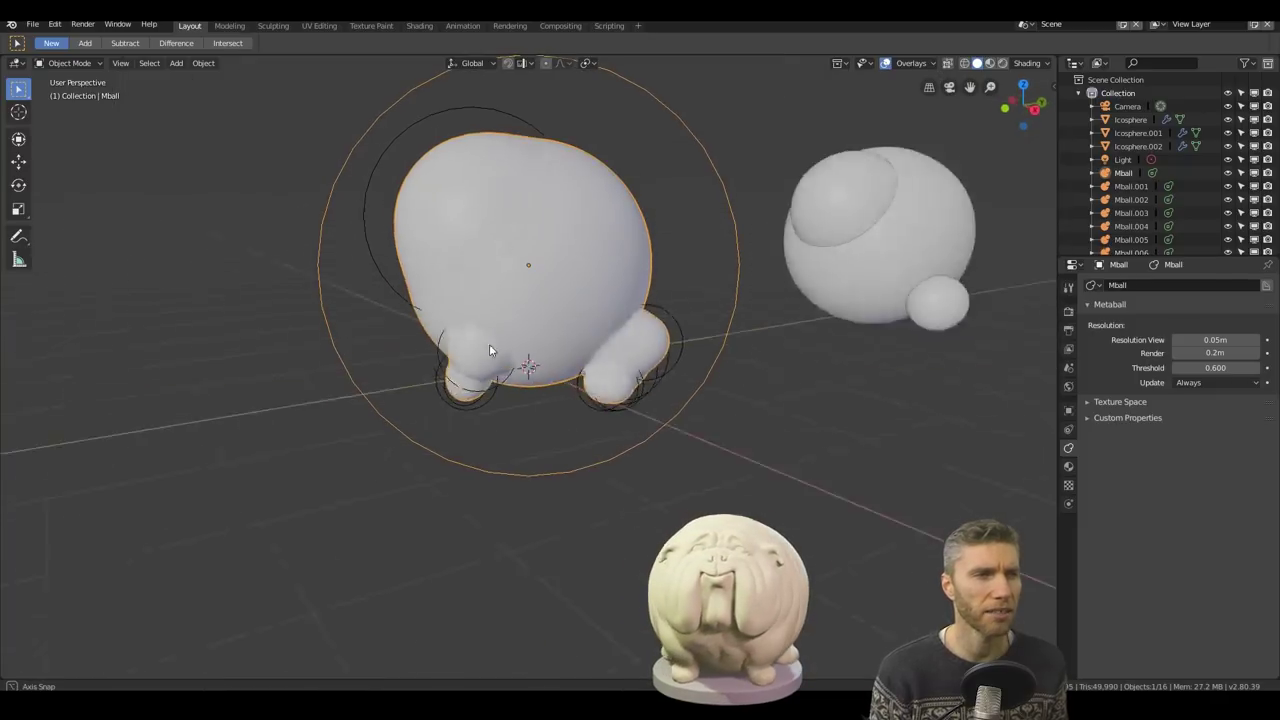
scroll(496, 344, "up", 3)
key("shift+d")
middle_click_drag(496, 344, 466, 366)
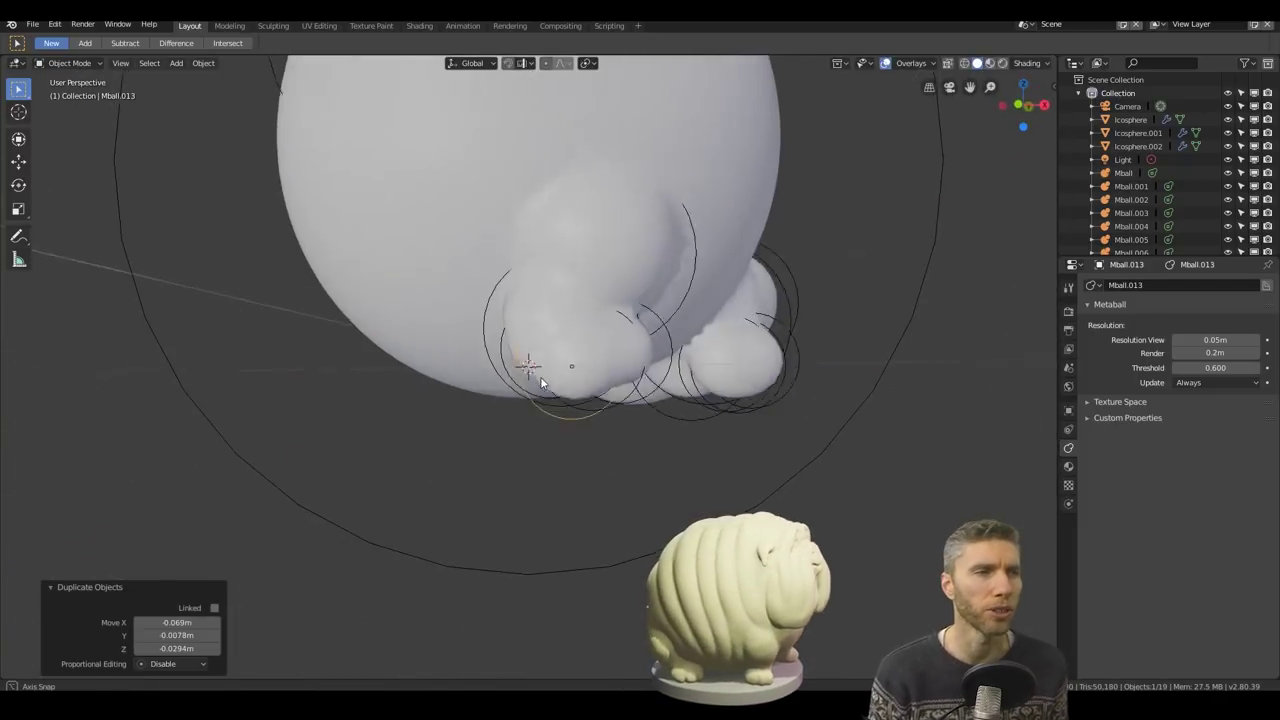
scroll(466, 366, "up", 2)
left_click(465, 366)
key("g")
key("z")
left_click(404, 469)
middle_click_drag(404, 469, 724, 450)
scroll(724, 450, "down", 4)
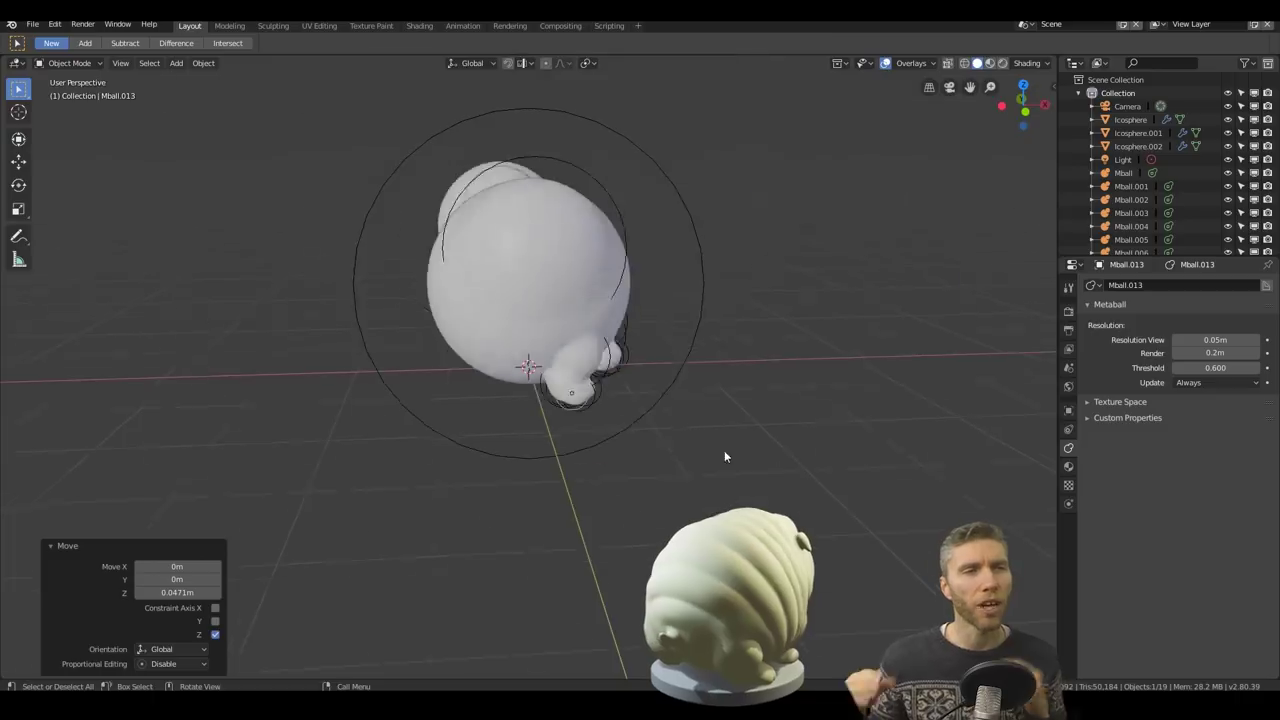
scroll(724, 450, "up", 3)
In side view, duplicate a metaball beside the body to form the tail.
key("KP_3")
key("shift+d")
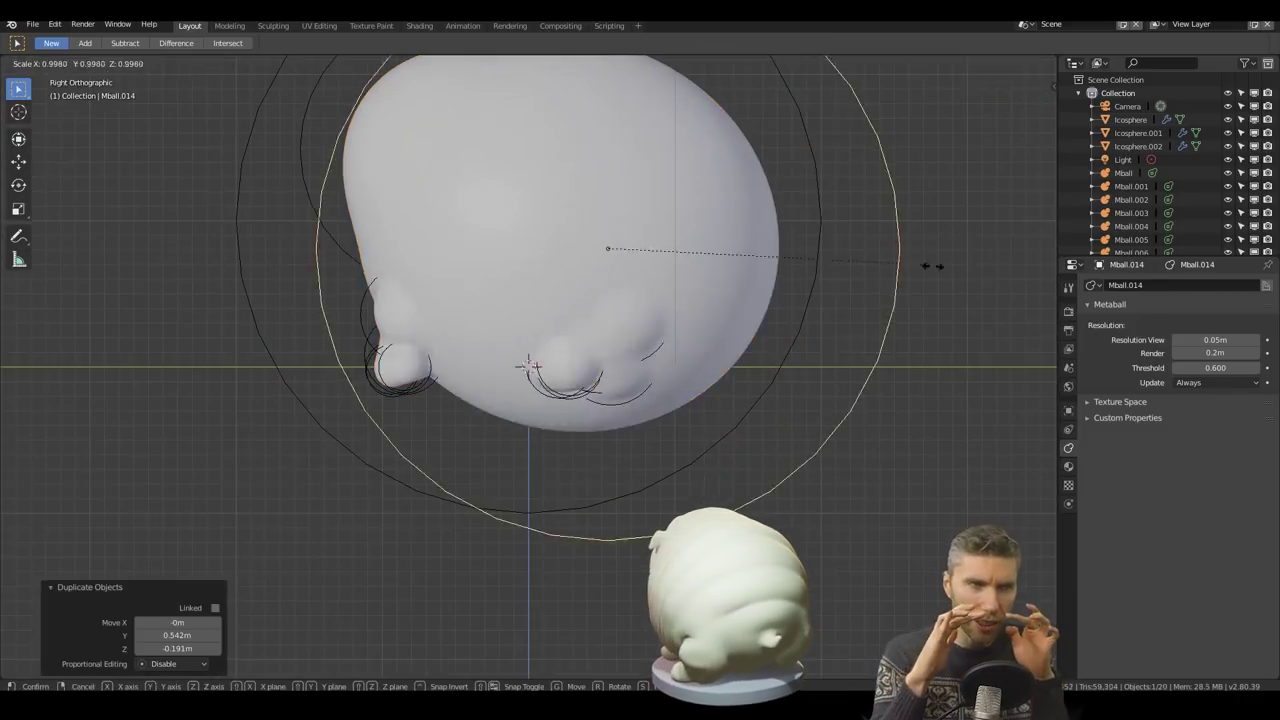
left_click(617, 296)
scroll(617, 296, "up", 2)
left_click(629, 276)
middle_click_drag(629, 276, 611, 362)
scroll(611, 362, "up", 4)
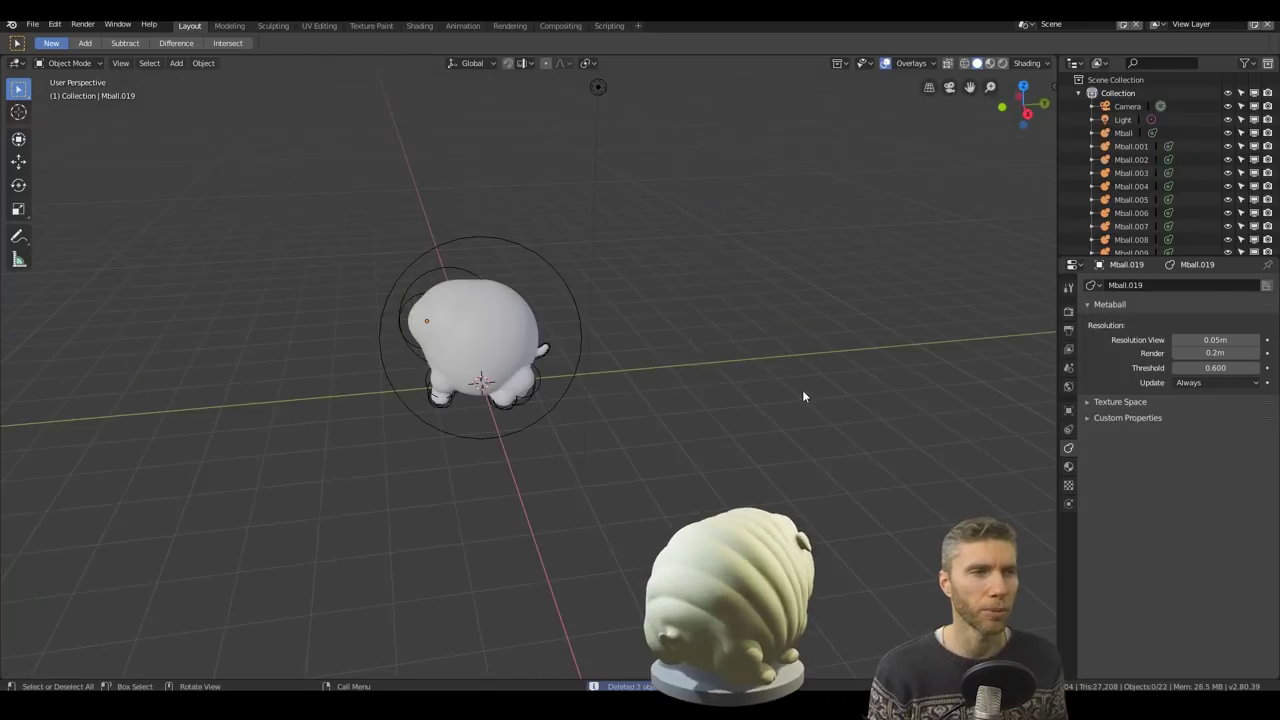
Bring up the Save As browser and convert the metaball bulldog to a mesh.
key("ctrl+shift+s")
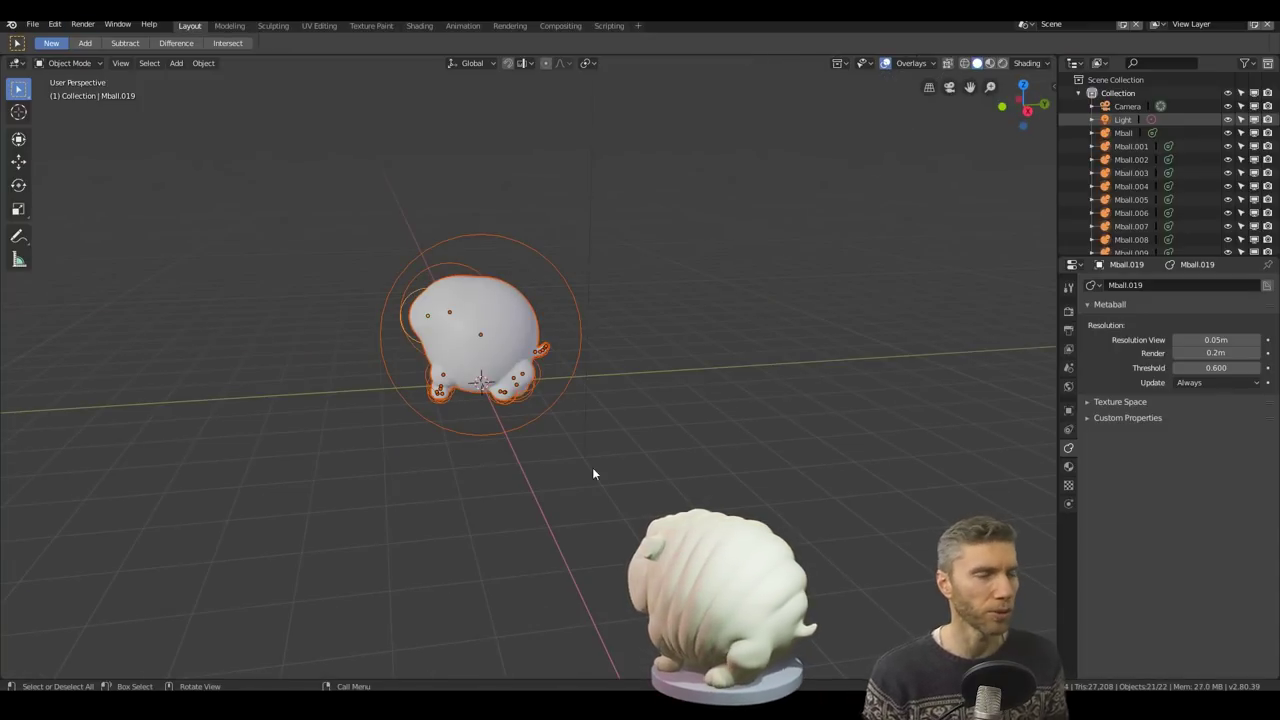
left_click(212, 63)
left_click(400, 429)
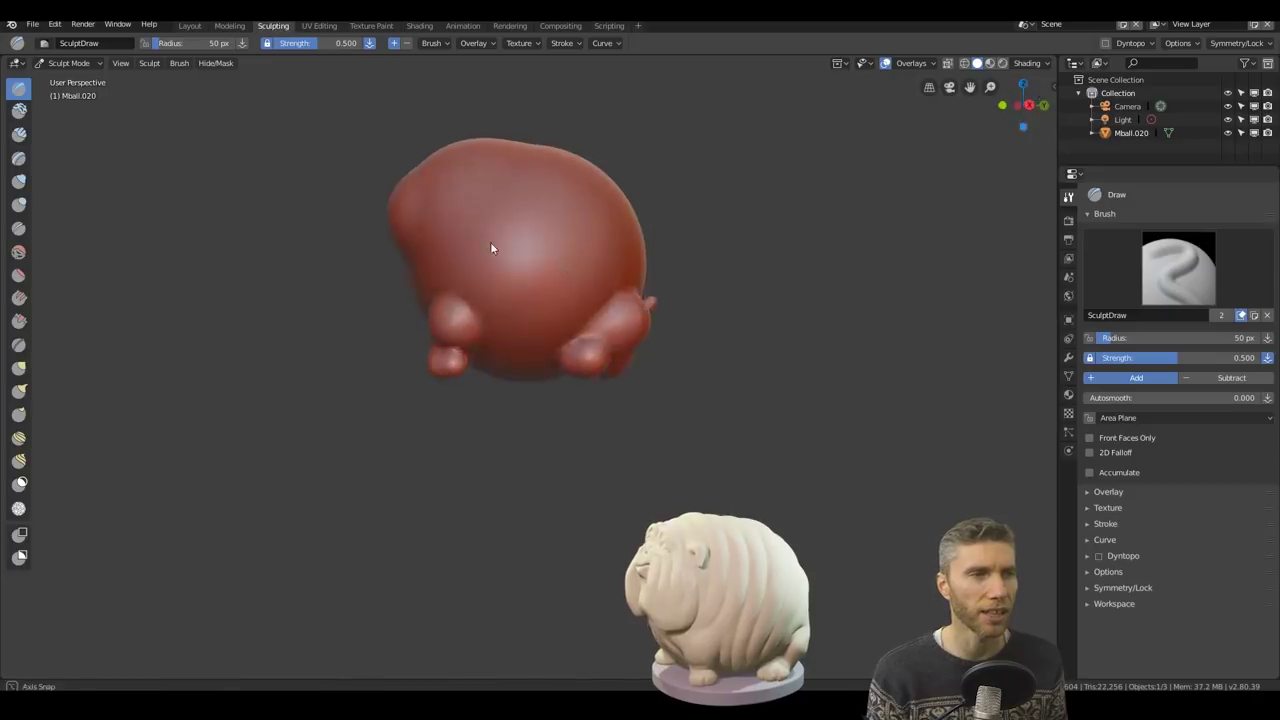
Enable Dyntopo with constant detail at resolution 20.
mouse_move(490, 248)
middle_mouse_down()
mouse_move(714, 366)
mouse_move(703, 372)
mouse_move(1066, 333)
middle_mouse_up()
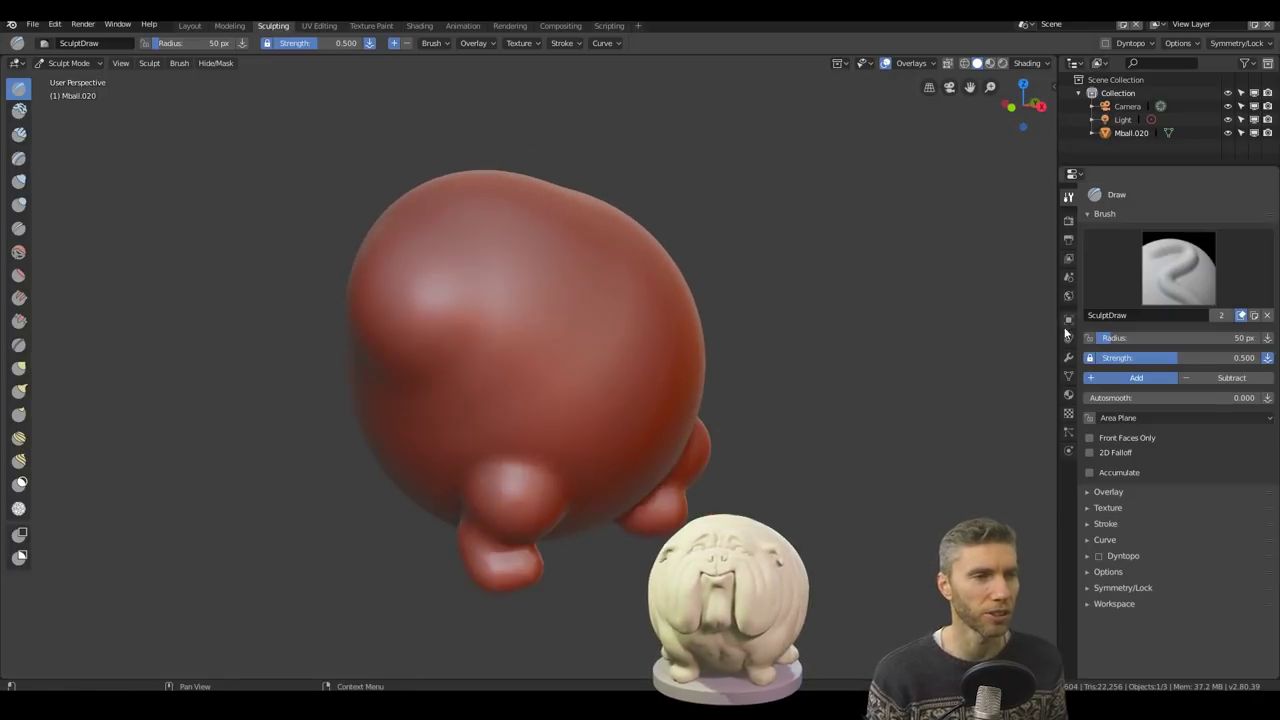
left_click(1106, 641)
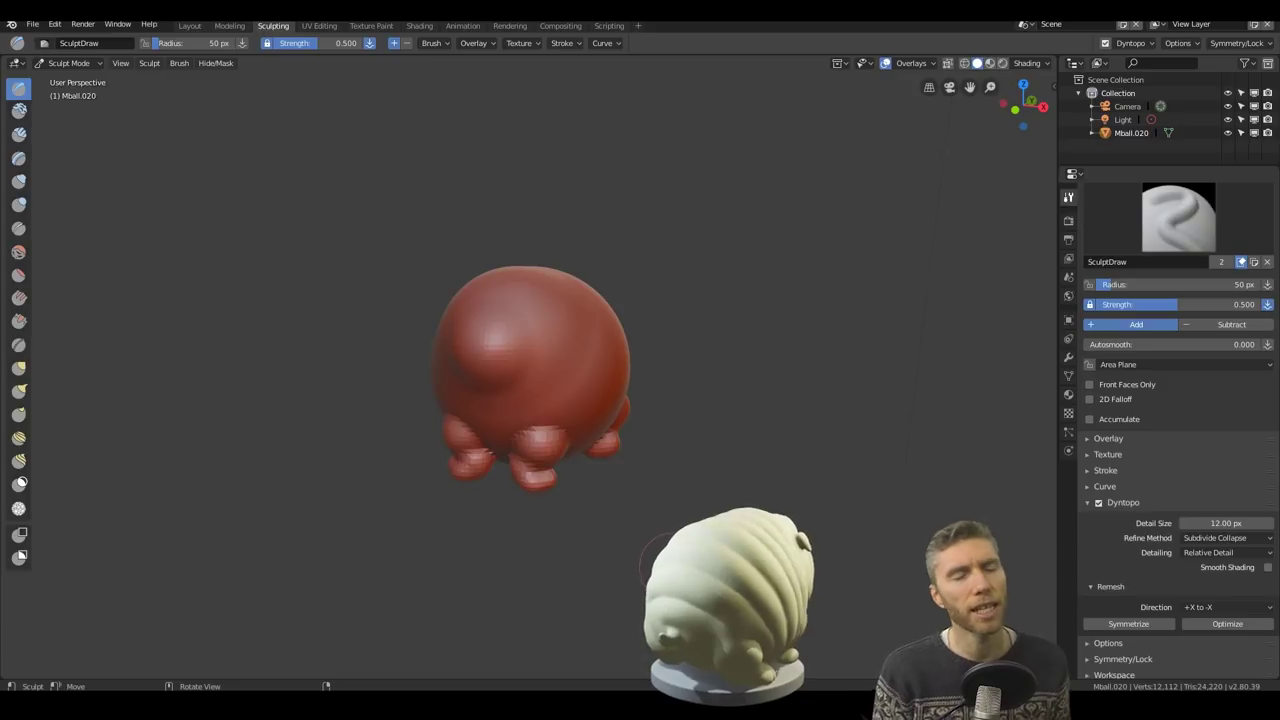
type("20")
key("Return")
scroll(582, 354, "up", 3)
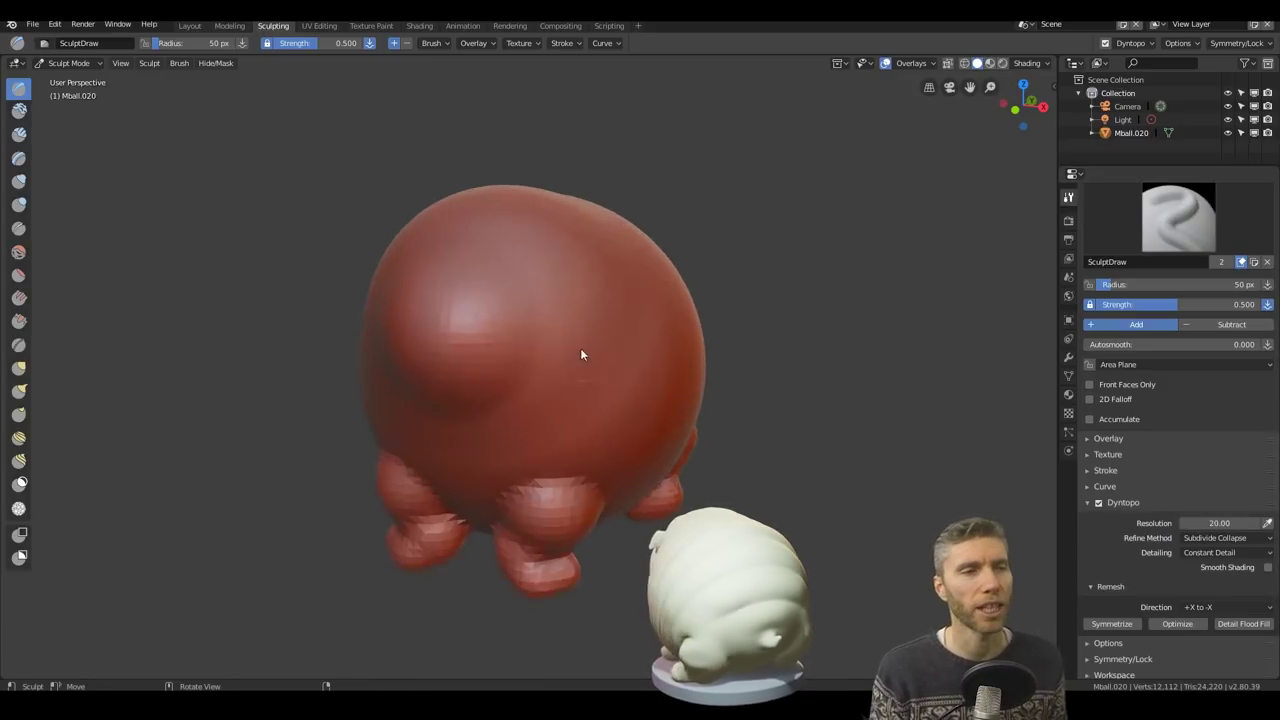
mouse_move(561, 425)
middle_mouse_down()
mouse_move(460, 377)
mouse_move(583, 411)
mouse_move(495, 287)
mouse_move(610, 339)
middle_mouse_up()
With Snake Hook, pull two ear bumps from the head and geometry near the legs.
key("k")
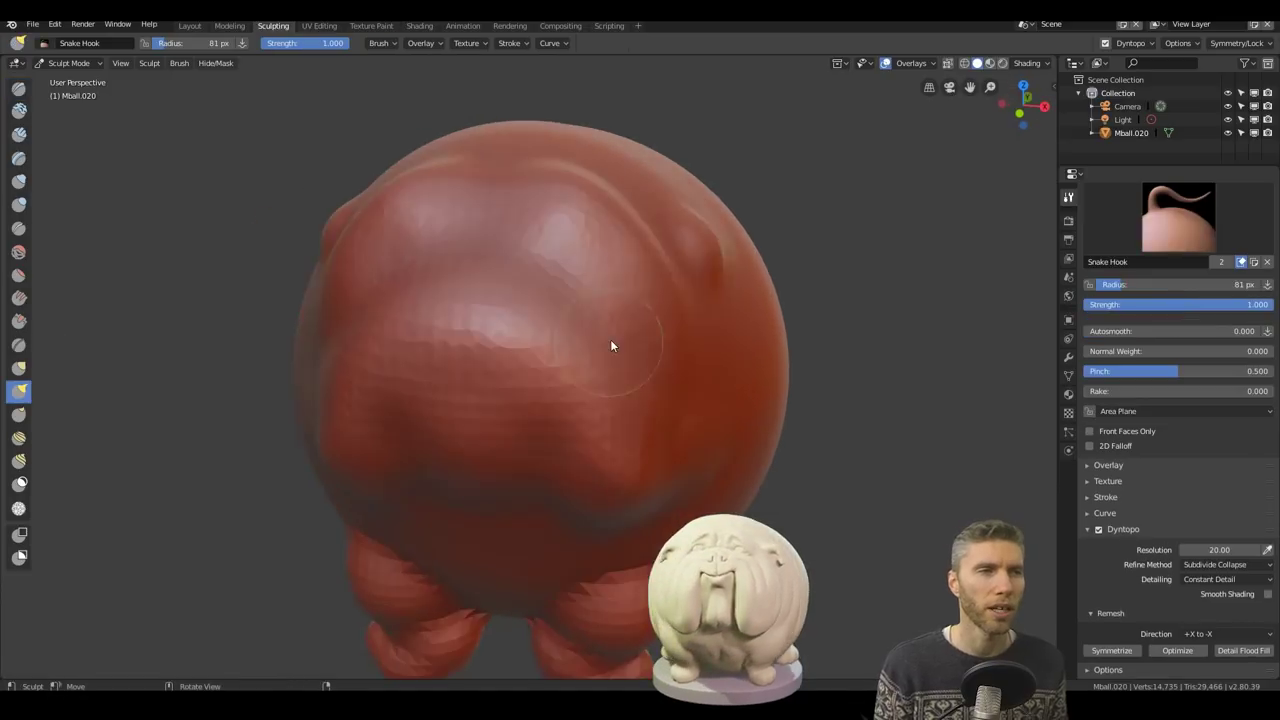
scroll(610, 339, "up", 2)
left_click_drag(545, 270, 543, 243)
middle_click_drag(543, 243, 494, 237)
mouse_move(291, 169)
middle_mouse_down()
mouse_move(598, 490)
mouse_move(749, 356)
middle_mouse_up()
mouse_move(749, 356)
left_mouse_down()
mouse_move(704, 372)
mouse_move(725, 453)
mouse_move(768, 365)
mouse_move(686, 351)
left_mouse_up()
Widen the brush to 189 px and reshape the front feet with new bumps.
mouse_move(686, 351)
middle_mouse_down()
mouse_move(637, 309)
mouse_move(663, 406)
middle_mouse_up()
scroll(637, 309, "down", 3)
scroll(663, 406, "up", 4)
key("f")
left_click(383, 448)
mouse_move(383, 448)
middle_mouse_down()
mouse_move(787, 480)
mouse_move(623, 223)
mouse_move(791, 337)
mouse_move(423, 260)
mouse_move(613, 410)
mouse_move(634, 371)
mouse_move(360, 520)
mouse_move(457, 551)
mouse_move(682, 434)
mouse_move(743, 471)
mouse_move(614, 263)
mouse_move(654, 206)
mouse_move(718, 512)
middle_mouse_up()
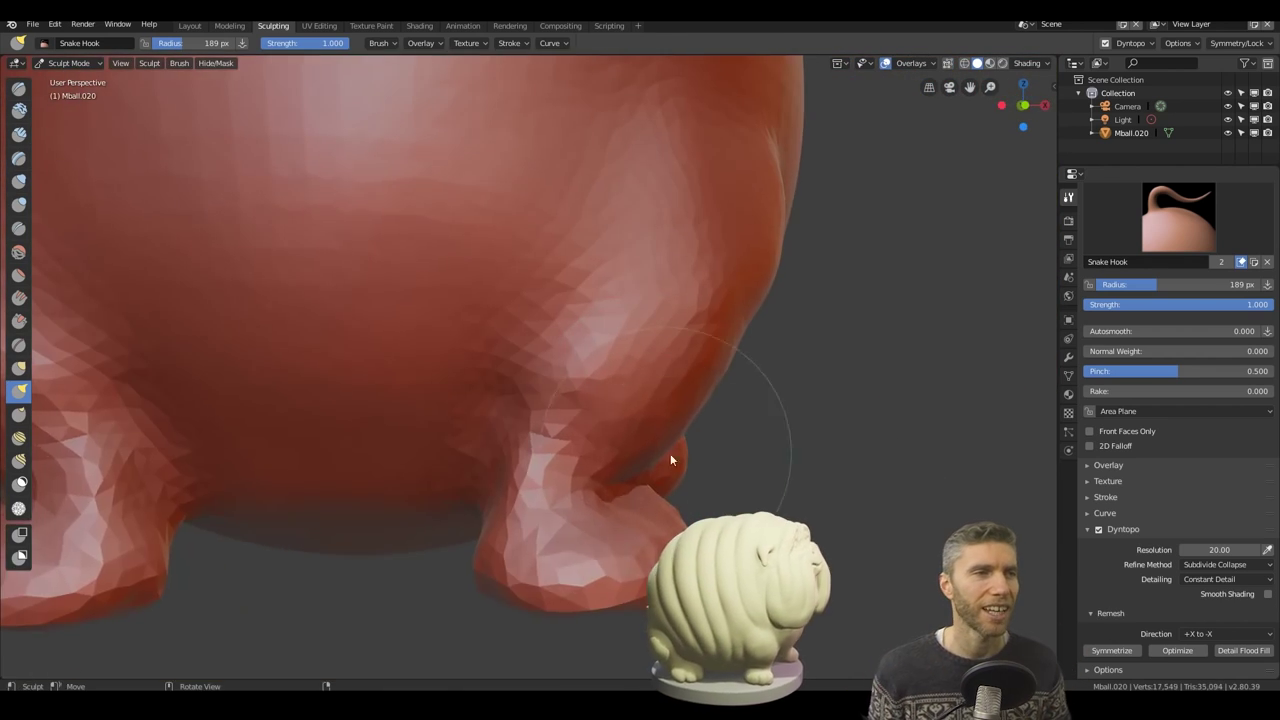
mouse_move(670, 460)
middle_mouse_down()
mouse_move(651, 434)
mouse_move(786, 371)
mouse_move(634, 457)
mouse_move(627, 397)
mouse_move(714, 466)
mouse_move(766, 346)
mouse_move(711, 400)
mouse_move(755, 371)
mouse_move(606, 423)
mouse_move(400, 466)
mouse_move(611, 423)
mouse_move(720, 306)
mouse_move(620, 471)
mouse_move(50, 590)
middle_mouse_up()
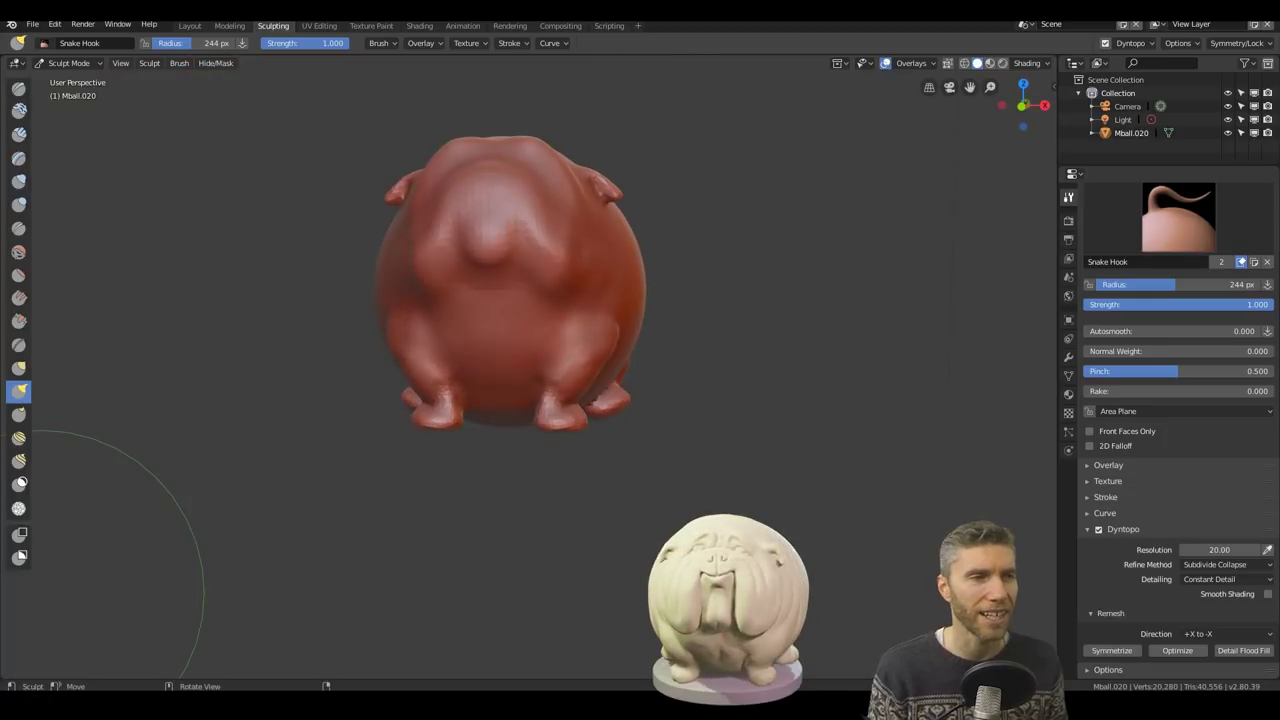
scroll(659, 333, "up", 5)
mouse_move(659, 333)
middle_mouse_down()
mouse_move(462, 342)
mouse_move(568, 322)
mouse_move(366, 229)
mouse_move(380, 417)
middle_mouse_up()
Try the Inflate brush, then return to Snake Hook with a 242 px radius.
key("i")
middle_click_drag(508, 486, 319, 364)
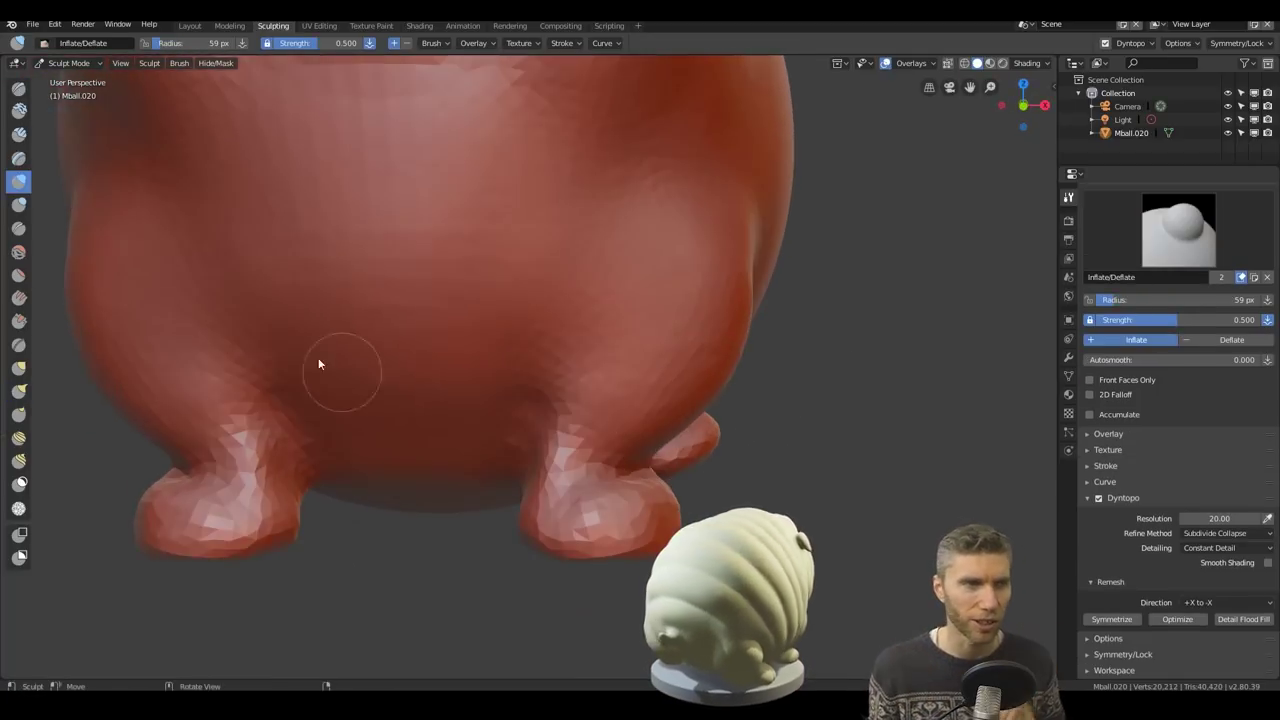
scroll(531, 409, "down", 5)
key("k")
mouse_move(531, 409)
middle_mouse_down()
mouse_move(356, 340)
mouse_move(525, 324)
mouse_move(400, 471)
mouse_move(606, 456)
mouse_move(648, 331)
middle_mouse_up()
scroll(525, 324, "up", 5)
key("f")
mouse_move(544, 358)
middle_mouse_down()
mouse_move(460, 400)
mouse_move(528, 449)
mouse_move(631, 434)
middle_mouse_up()
Pull the right foot out and further forward, then pick the Draw brush and resize it.
scroll(631, 434, "down", 5)
scroll(546, 398, "up", 5)
scroll(546, 398, "up", 3)
middle_click_drag(677, 234, 694, 431)
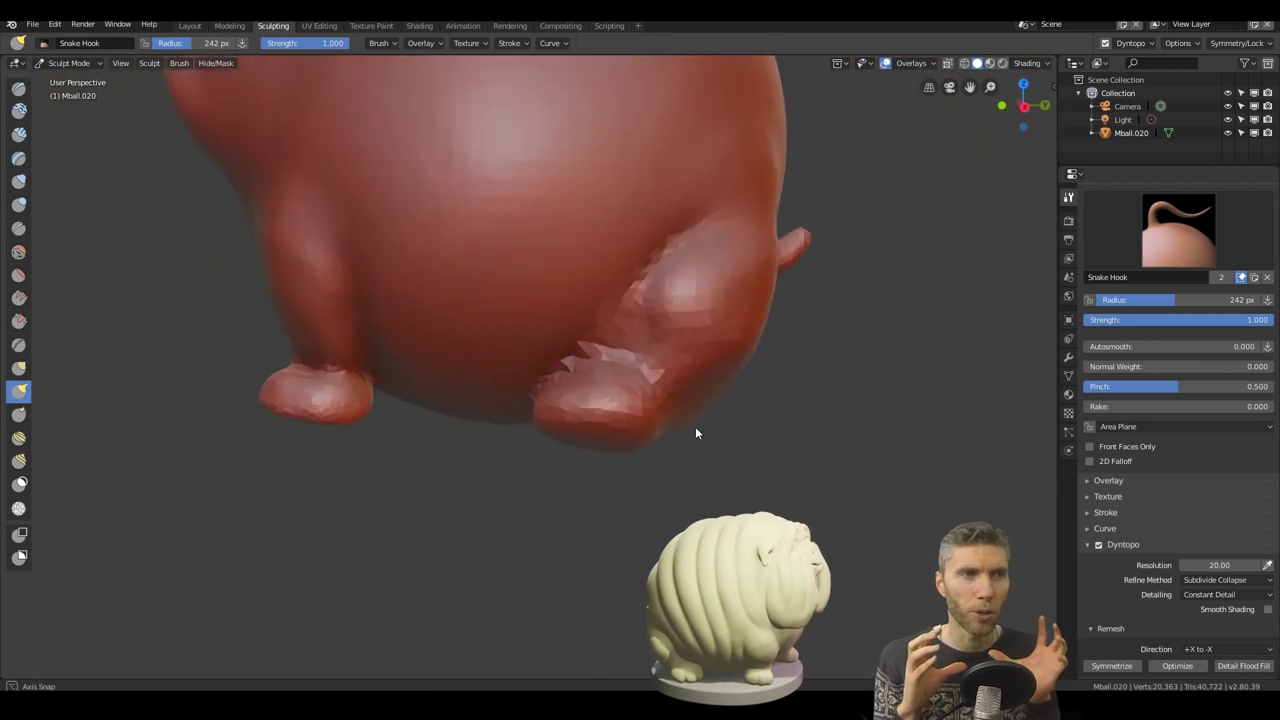
scroll(694, 431, "up", 3)
left_click_drag(708, 389, 701, 376)
scroll(560, 400, "down", 3)
scroll(474, 366, "up", 3)
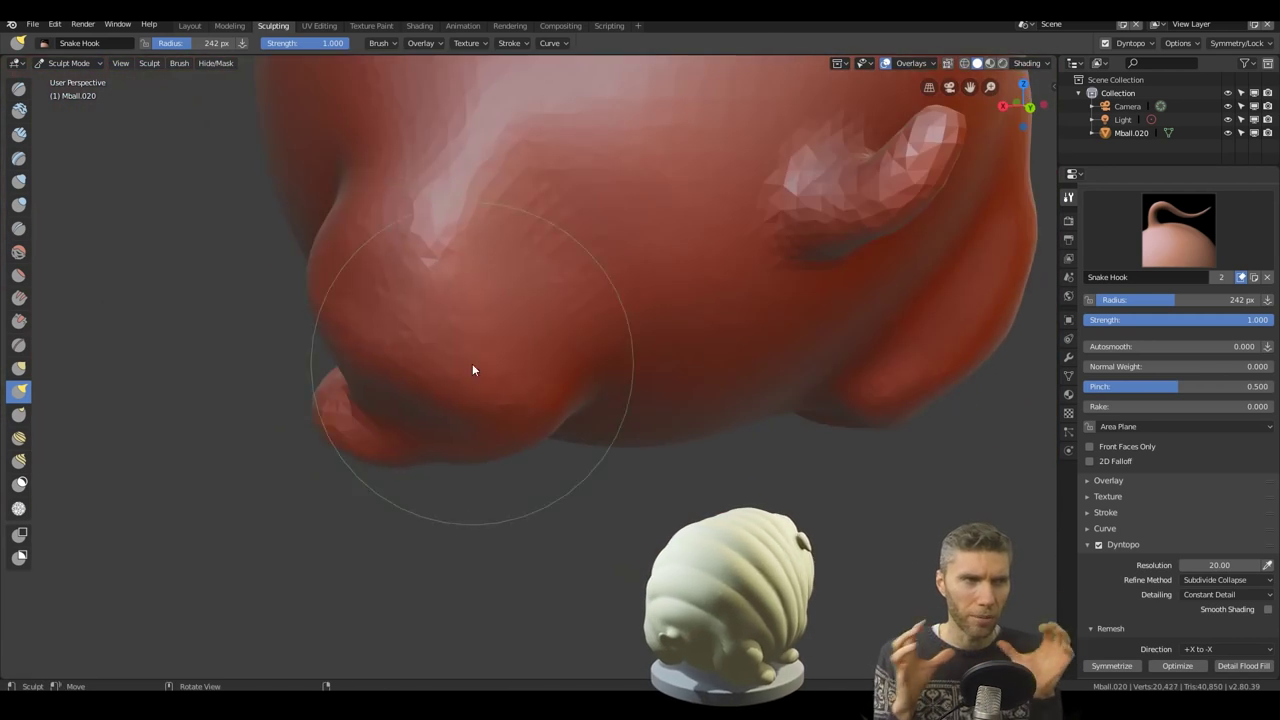
scroll(714, 471, "down", 2)
mouse_move(474, 366)
middle_mouse_down()
mouse_move(714, 471)
mouse_move(318, 323)
middle_mouse_up()
key("x")
key("f")
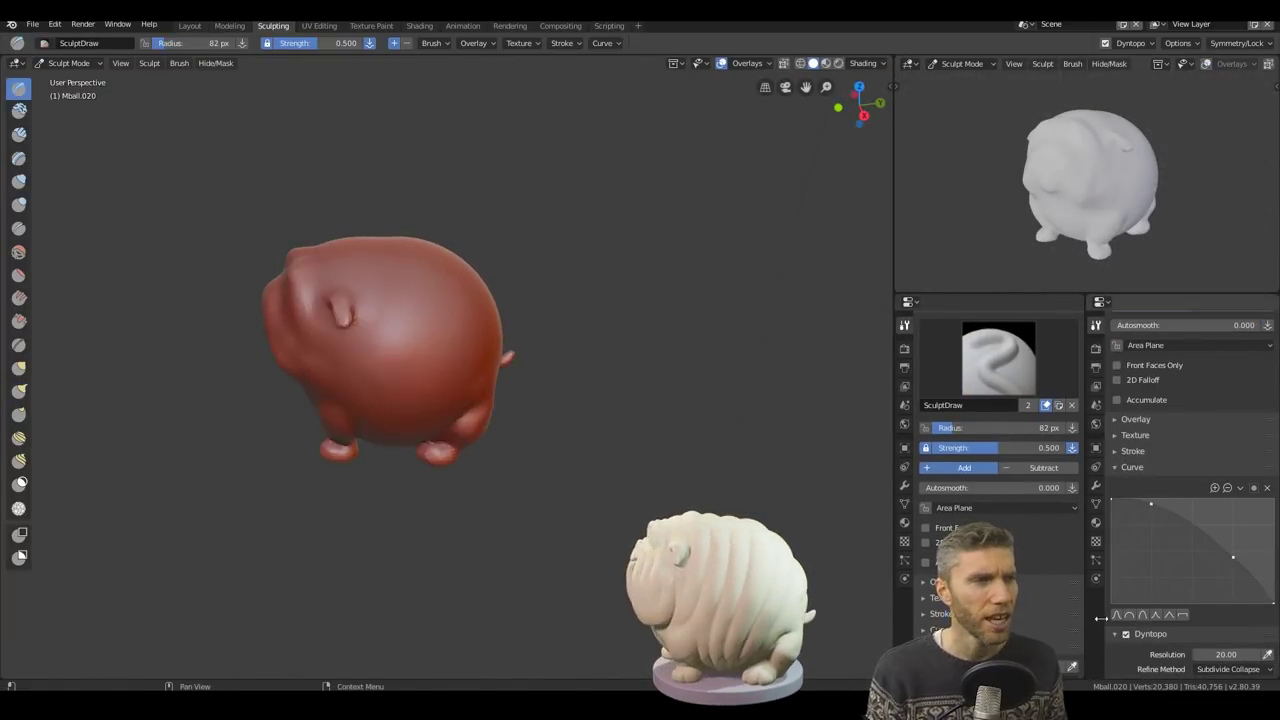
Pull shape out of the bulldog's back with Snake Hook, checking it from several angles.
scroll(350, 326, "up", 3)
key("k")
mouse_move(350, 326)
middle_mouse_down()
mouse_move(390, 314)
mouse_move(572, 370)
middle_mouse_up()
scroll(572, 370, "down", 2)
left_click_drag(590, 368, 601, 369)
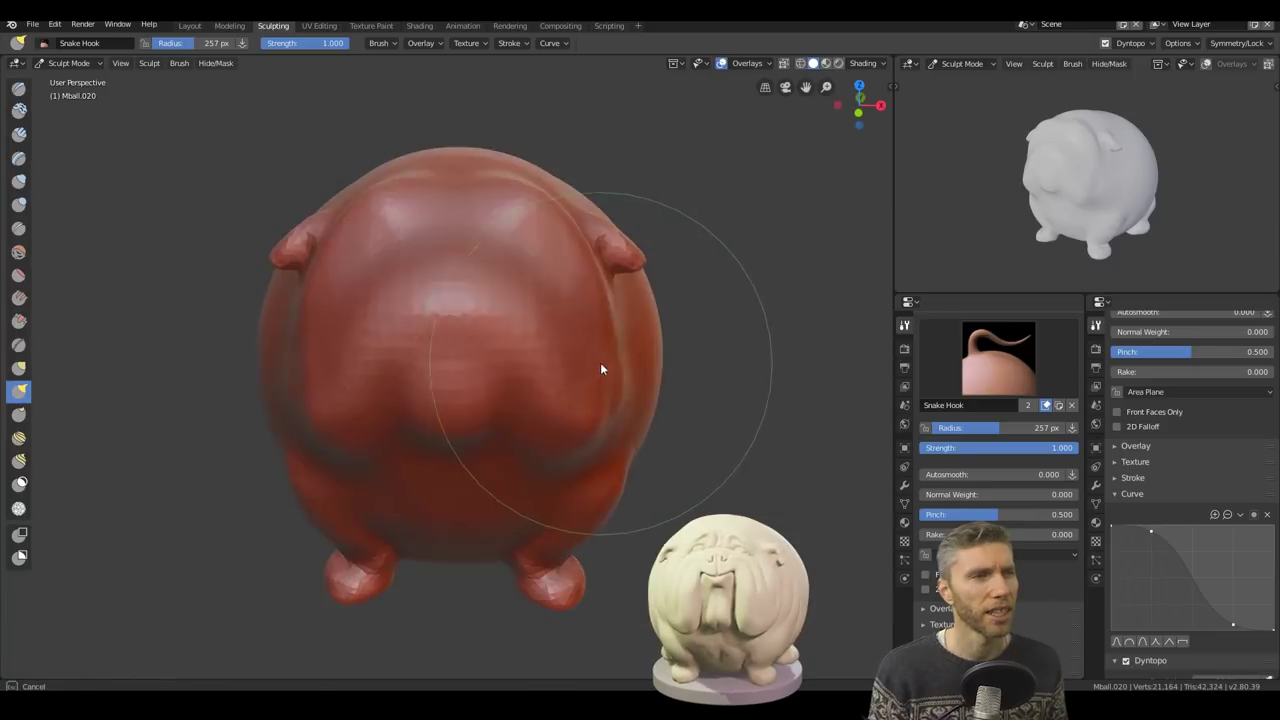
middle_click_drag(600, 369, 371, 286)
scroll(480, 394, "down", 2)
middle_click_drag(480, 394, 614, 276)
mouse_move(455, 280)
middle_mouse_down()
mouse_move(388, 277)
mouse_move(448, 297)
mouse_move(408, 300)
mouse_move(447, 264)
mouse_move(342, 175)
mouse_move(414, 329)
mouse_move(606, 351)
middle_mouse_up()
Draw a Crease stroke across the dog's body roll.
key("x")
scroll(606, 351, "down", 4)
key("shift+c")
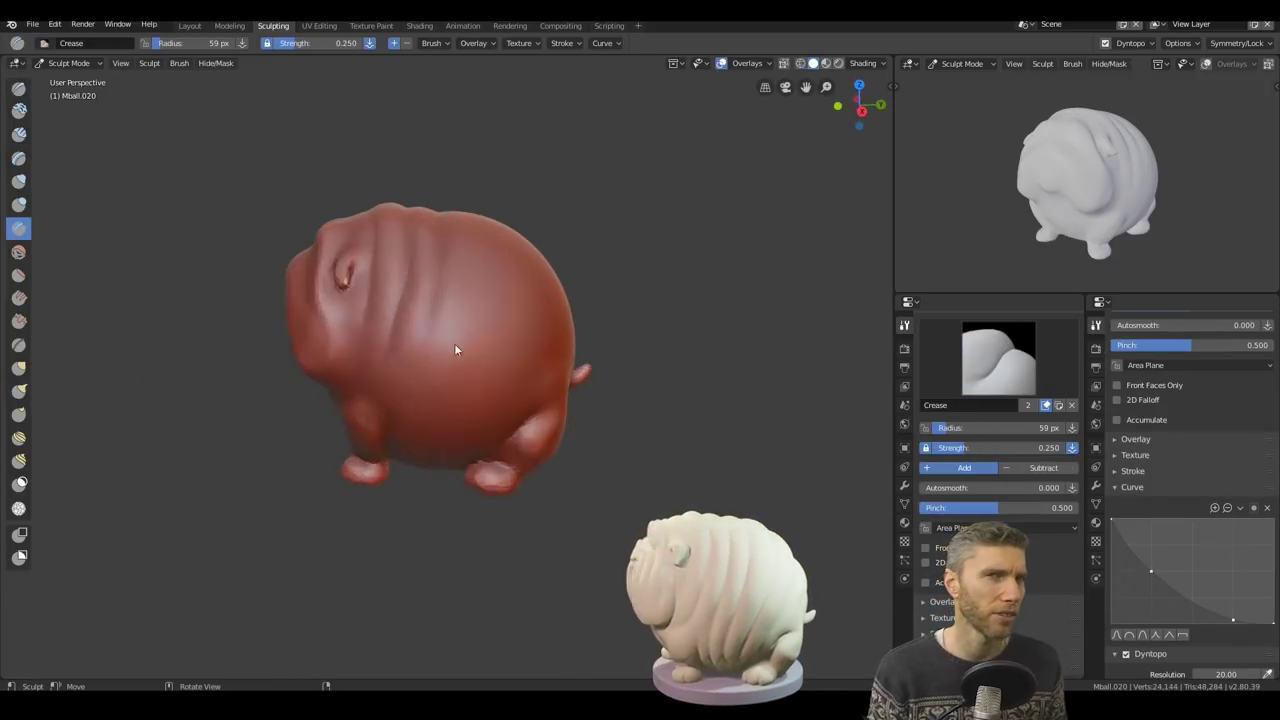
scroll(455, 349, "up", 3)
mouse_move(451, 331)
middle_mouse_down()
mouse_move(314, 363)
mouse_move(371, 366)
middle_mouse_up()
scroll(500, 453, "down", 4)
key("x")
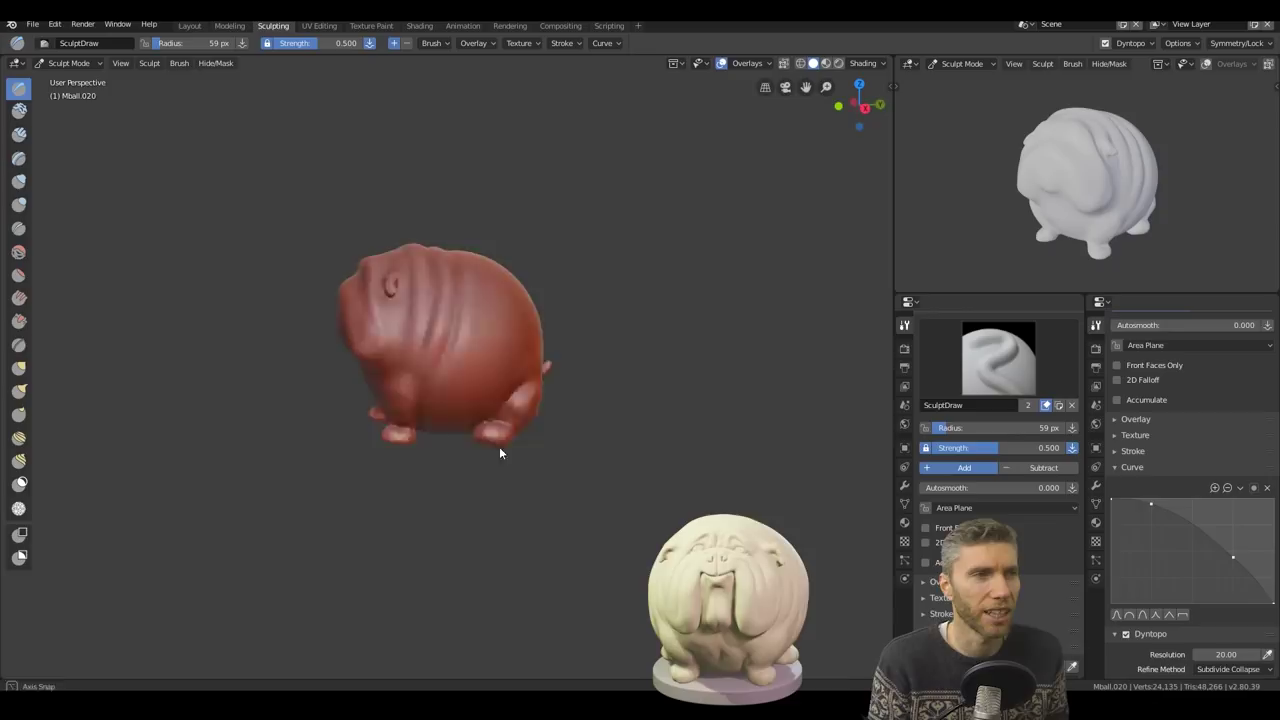
scroll(500, 453, "up", 4)
middle_click_drag(537, 291, 510, 300)
mouse_move(418, 323)
middle_mouse_down()
mouse_move(428, 463)
mouse_move(363, 297)
mouse_move(449, 349)
mouse_move(362, 519)
mouse_move(506, 296)
middle_mouse_up()
Deepen the creases between the body rolls with the Crease brush.
key("x")
key("shift+c")
scroll(600, 400, "down", 5)
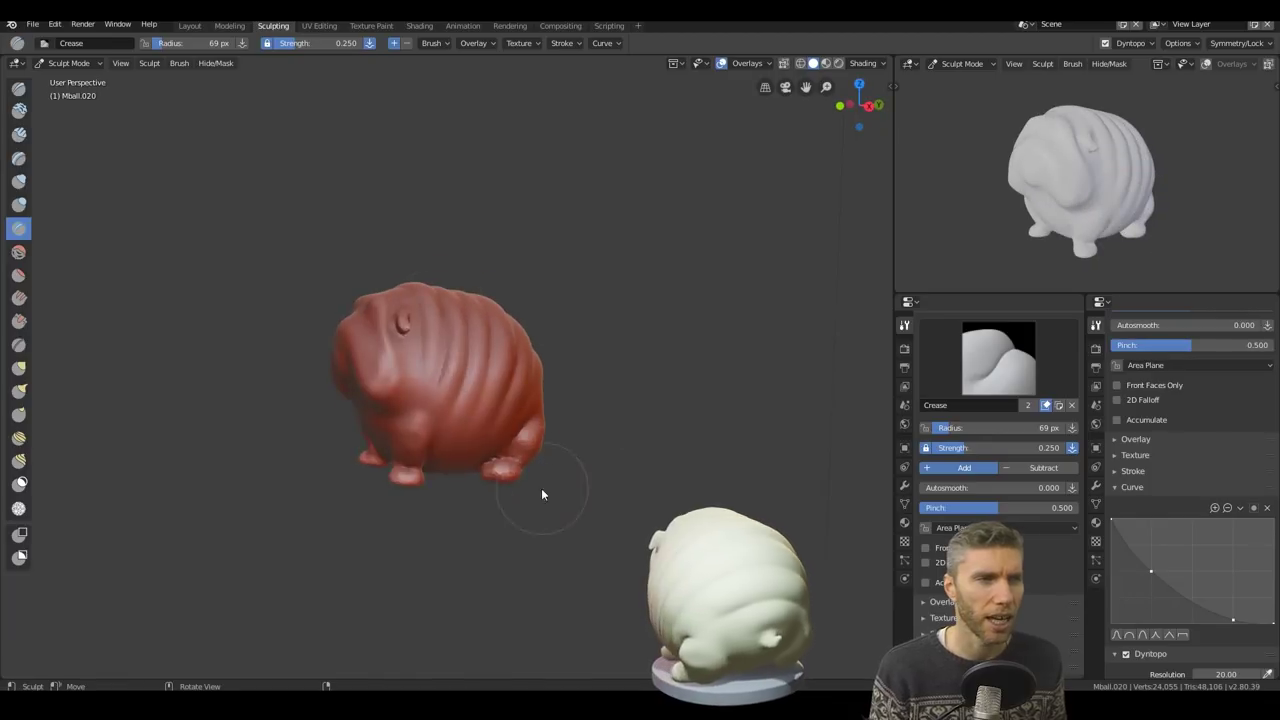
scroll(541, 494, "up", 5)
middle_click_drag(430, 346, 442, 424)
scroll(578, 441, "down", 5)
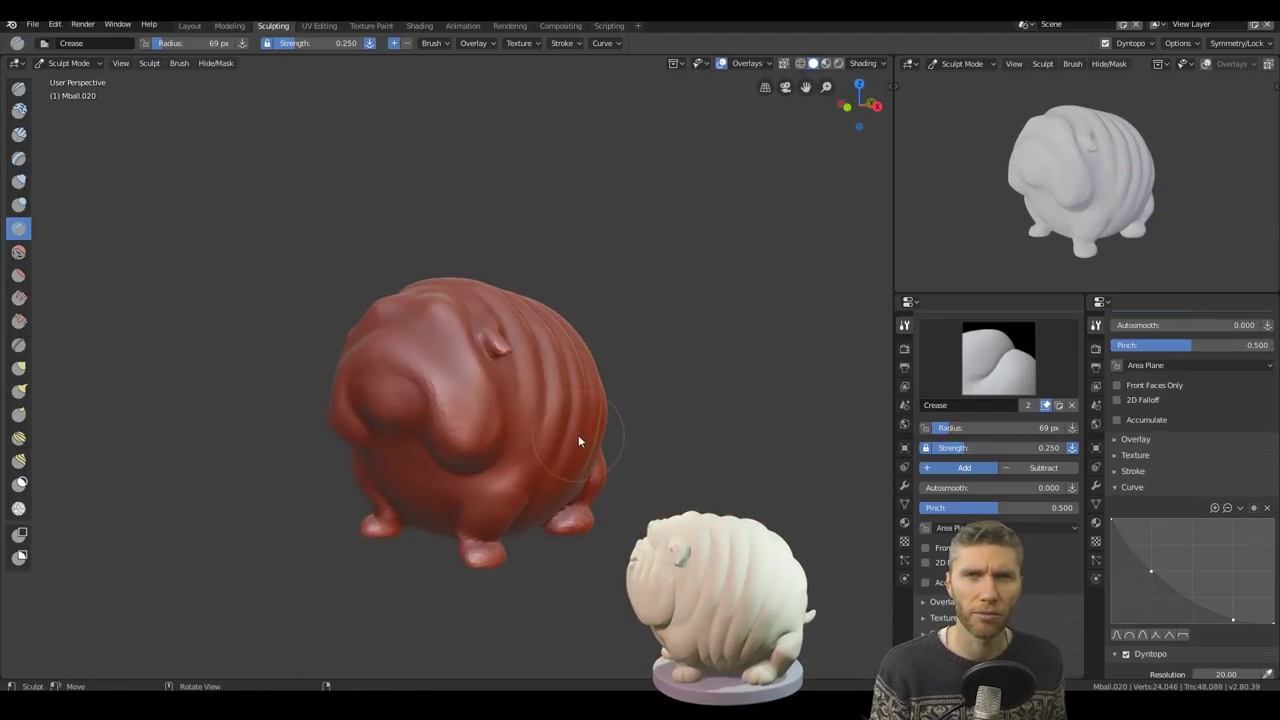
scroll(578, 441, "up", 5)
mouse_move(578, 441)
middle_mouse_down()
mouse_move(449, 323)
mouse_move(569, 497)
mouse_move(510, 427)
mouse_move(628, 453)
middle_mouse_up()
key("x")
scroll(628, 453, "down", 3)
scroll(443, 486, "up", 5)
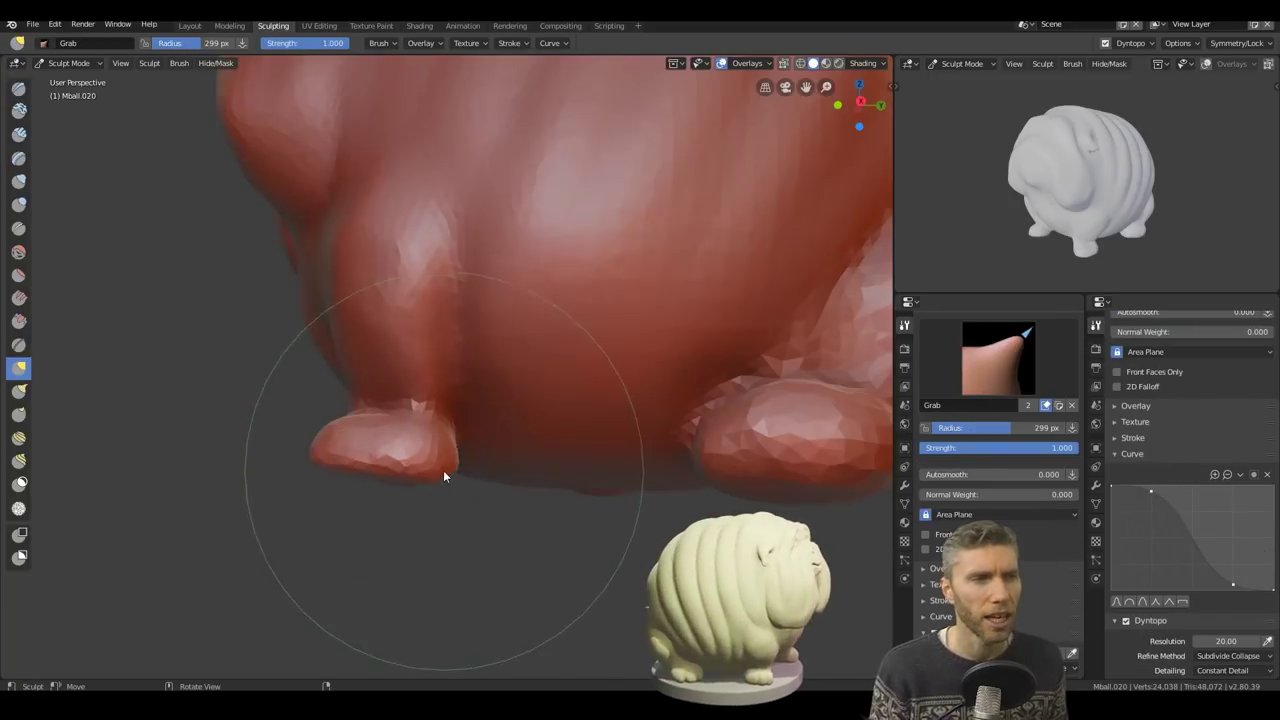
Pull the front foot into shape, enlarging the brush radius to cover it.
middle_click_drag(443, 470, 627, 509)
scroll(627, 509, "down", 5)
scroll(542, 395, "up", 5)
scroll(542, 400, "down", 3)
mouse_move(542, 400)
middle_mouse_down()
mouse_move(682, 362)
mouse_move(697, 446)
mouse_move(324, 463)
mouse_move(647, 470)
middle_mouse_up()
key("f")
left_click(324, 463)
scroll(495, 334, "down", 3)
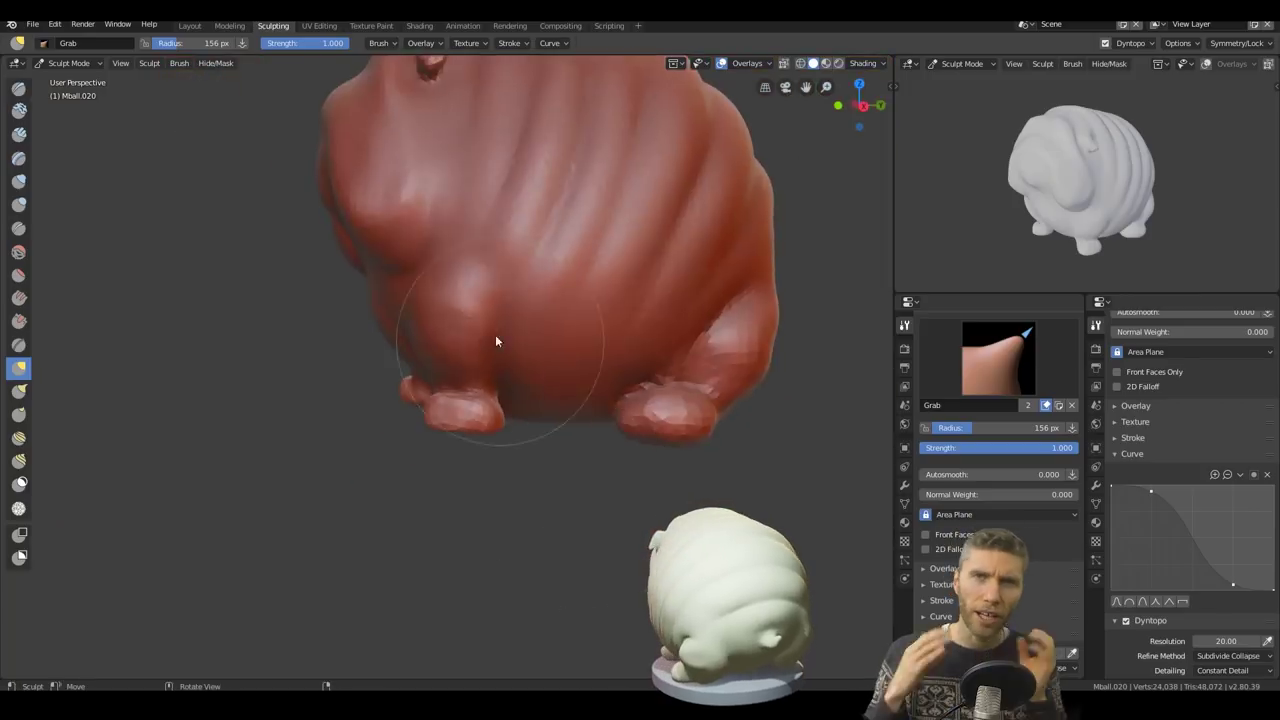
scroll(612, 512, "down", 2)
key("x")
scroll(457, 370, "up", 5)
Sculpt detail into the bulldog's face with the Crease and Draw brushes.
mouse_move(457, 370)
middle_mouse_down()
mouse_move(361, 408)
mouse_move(278, 313)
middle_mouse_up()
key("shift+c")
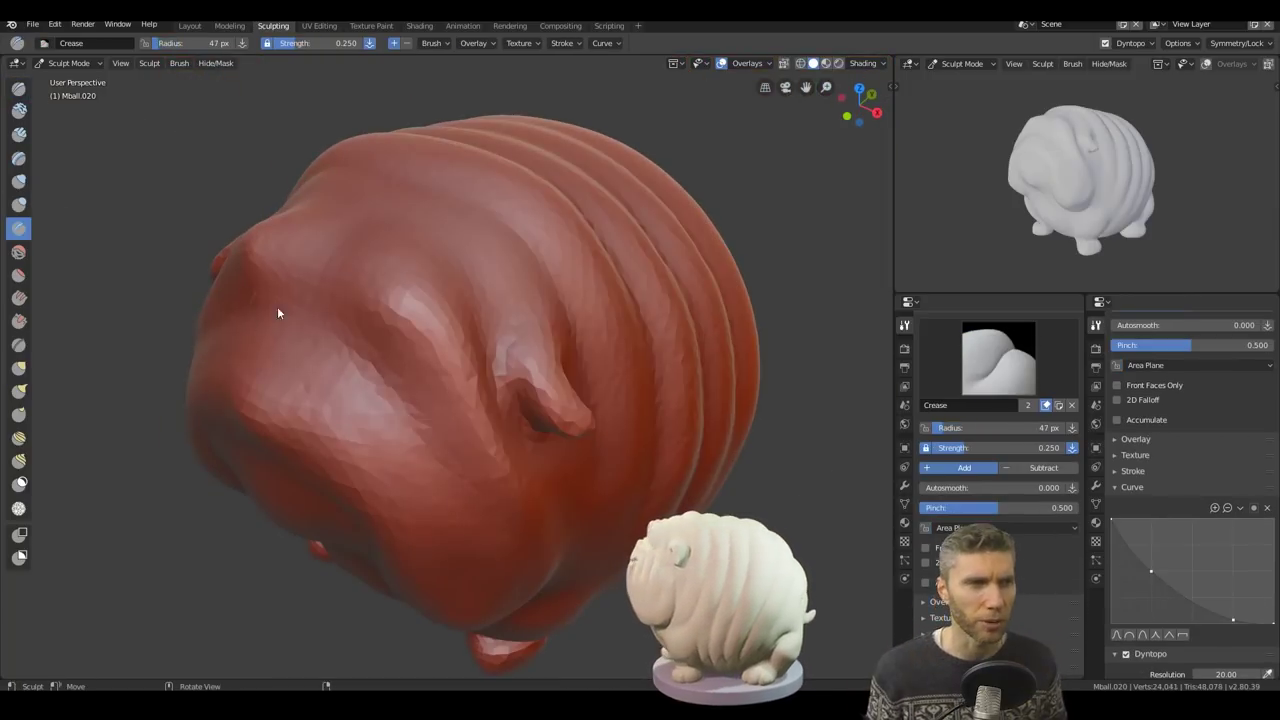
mouse_move(363, 337)
middle_mouse_down()
mouse_move(491, 329)
mouse_move(543, 437)
middle_mouse_up()
scroll(543, 437, "down", 3)
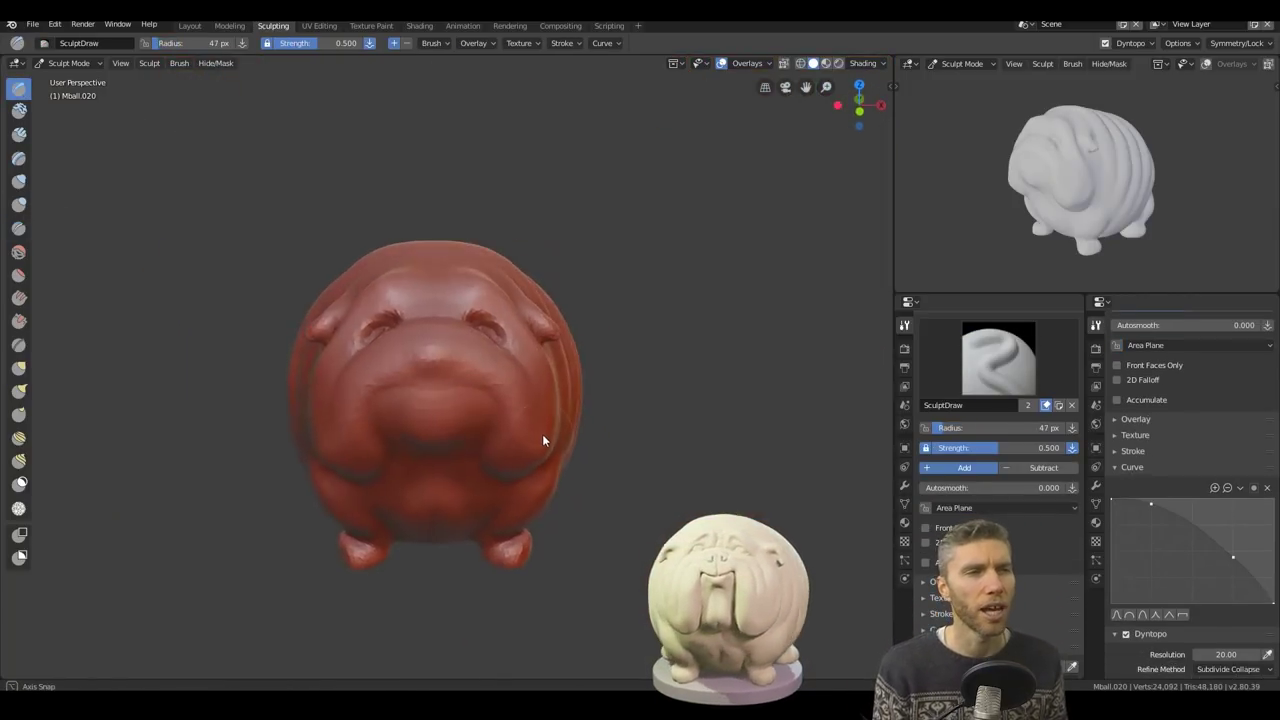
key("x")
scroll(466, 300, "up", 4)
mouse_move(466, 300)
middle_mouse_down()
mouse_move(449, 283)
mouse_move(330, 262)
mouse_move(495, 380)
mouse_move(143, 371)
middle_mouse_up()
Pull the ear out with Snake Hook, then save the file under a new name.
key("shift+c")
key("k")
middle_click_drag(490, 250, 514, 233)
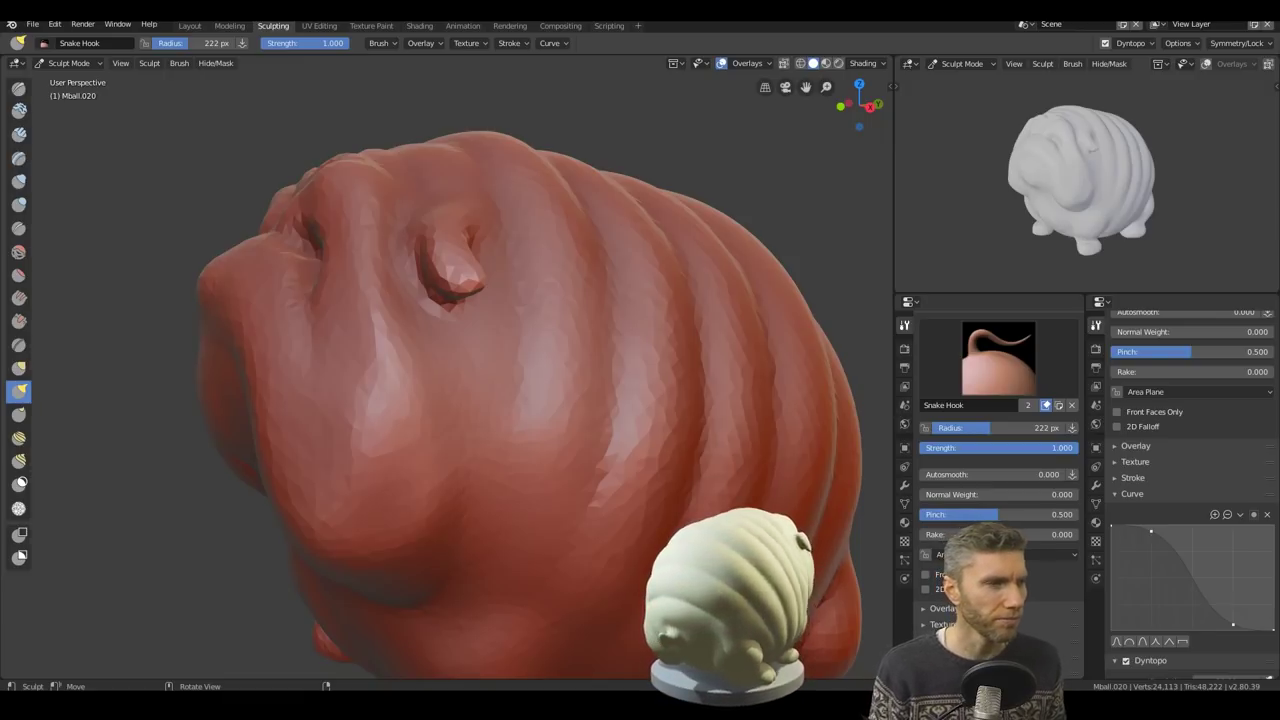
middle_click_drag(520, 395, 691, 395)
scroll(691, 395, "down", 3)
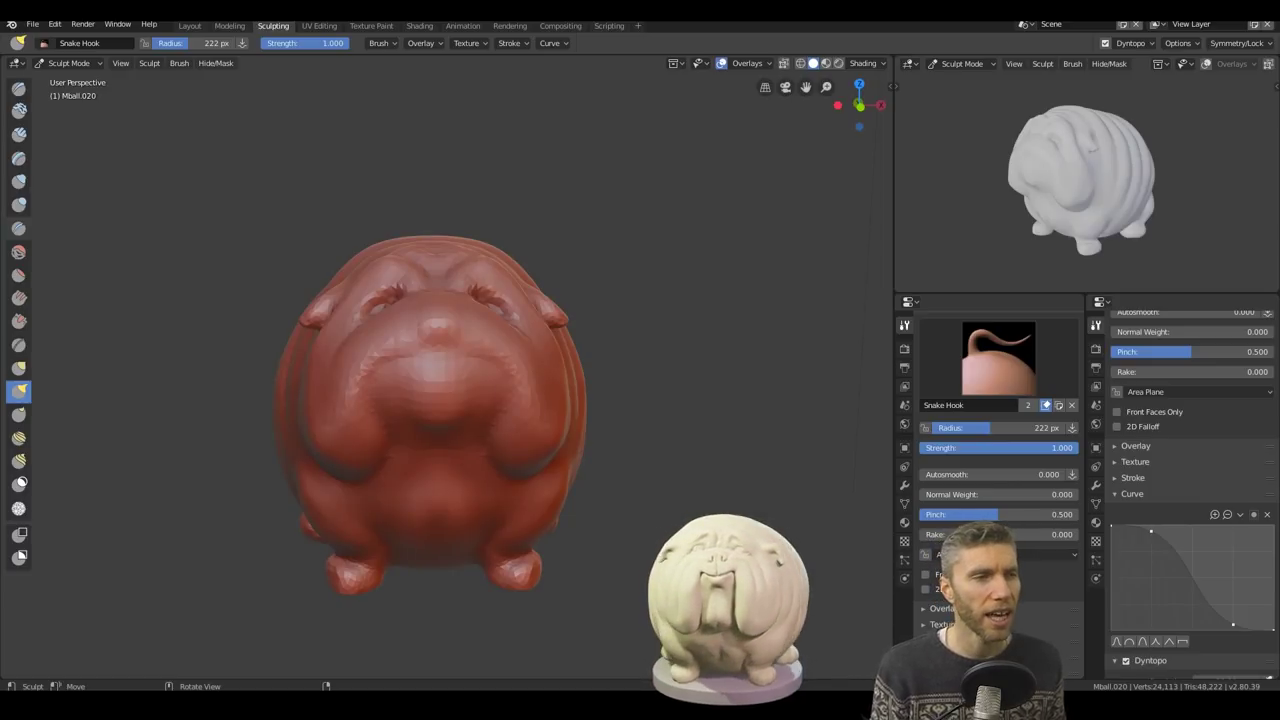
mouse_move(393, 445)
middle_mouse_down()
mouse_move(562, 330)
mouse_move(588, 378)
mouse_move(348, 426)
mouse_move(360, 288)
mouse_move(642, 437)
mouse_move(561, 392)
mouse_move(566, 251)
mouse_move(568, 350)
mouse_move(659, 388)
mouse_move(583, 343)
mouse_move(588, 371)
middle_mouse_up()
scroll(588, 371, "up", 3)
key("ctrl+shift+s")
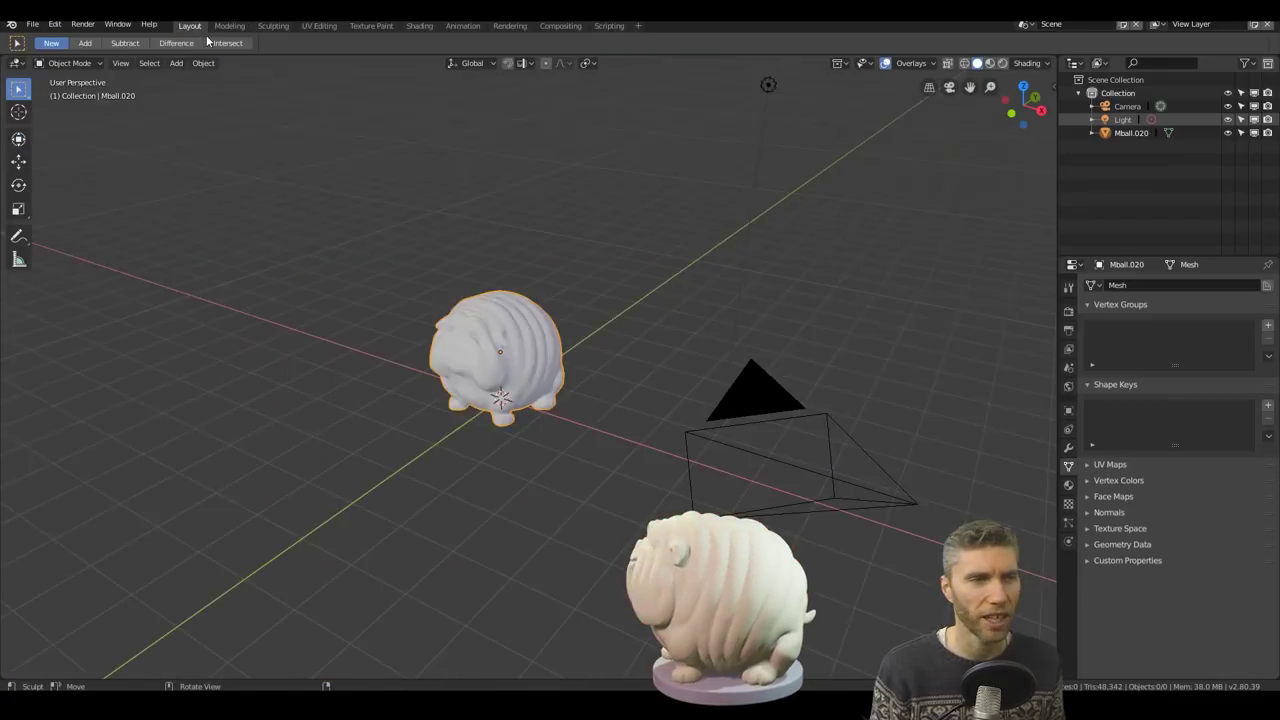
Add an Ico Sphere, scale it down to eye size and place it in the eye socket.
key("shift+a")
left_click(460, 317)
key("s")
left_click(305, 349)
middle_click_drag(305, 349, 734, 362)
In front orthographic view, set the sphere's origin to the 3D cursor.
key("KP_1")
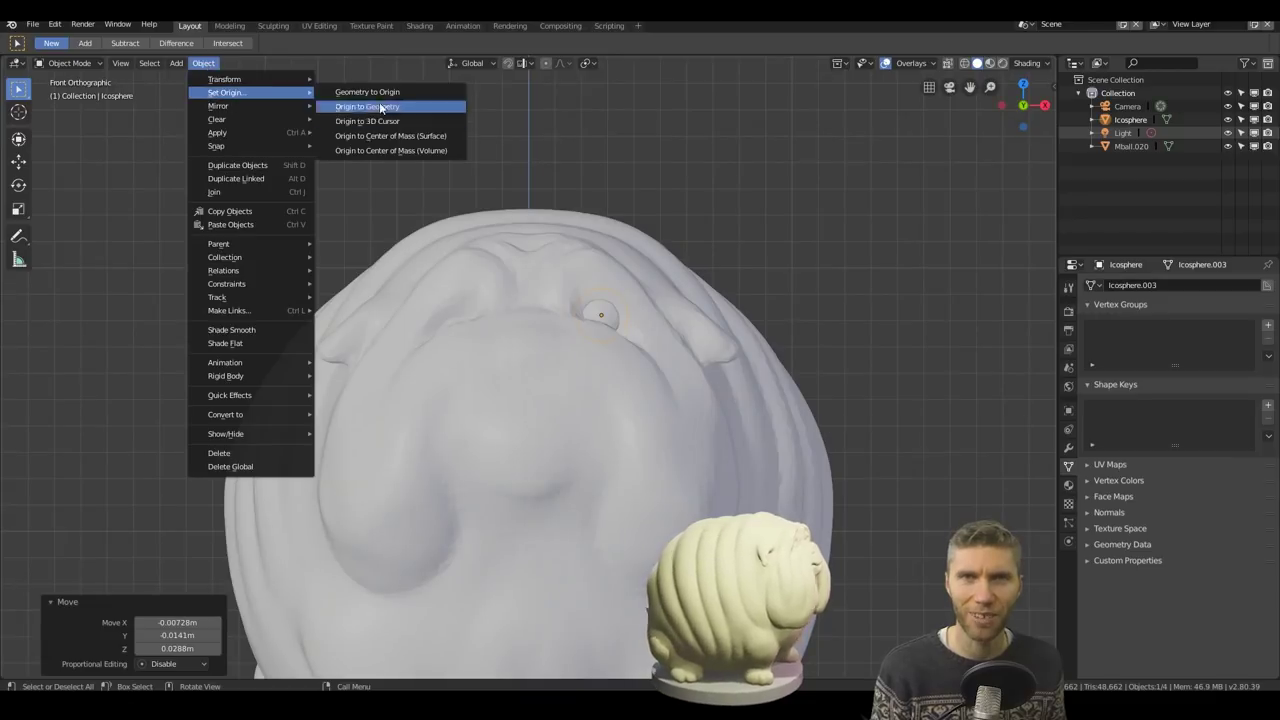
left_click(380, 107)
scroll(394, 103, "down", 2)
left_click(203, 63)
Add a Remesh modifier to the body and view it from under the chin.
mouse_move(225, 92)
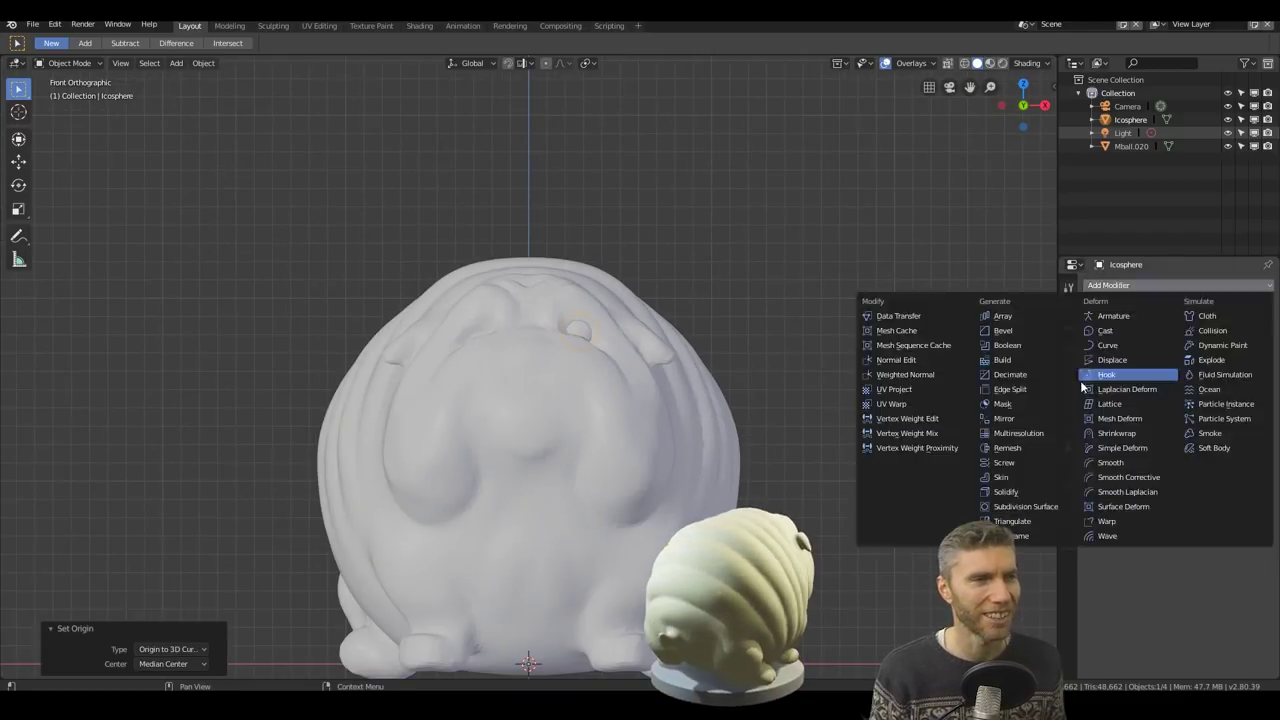
left_click(1100, 372)
middle_click_drag(640, 380, 707, 383)
scroll(673, 269, "up", 5)
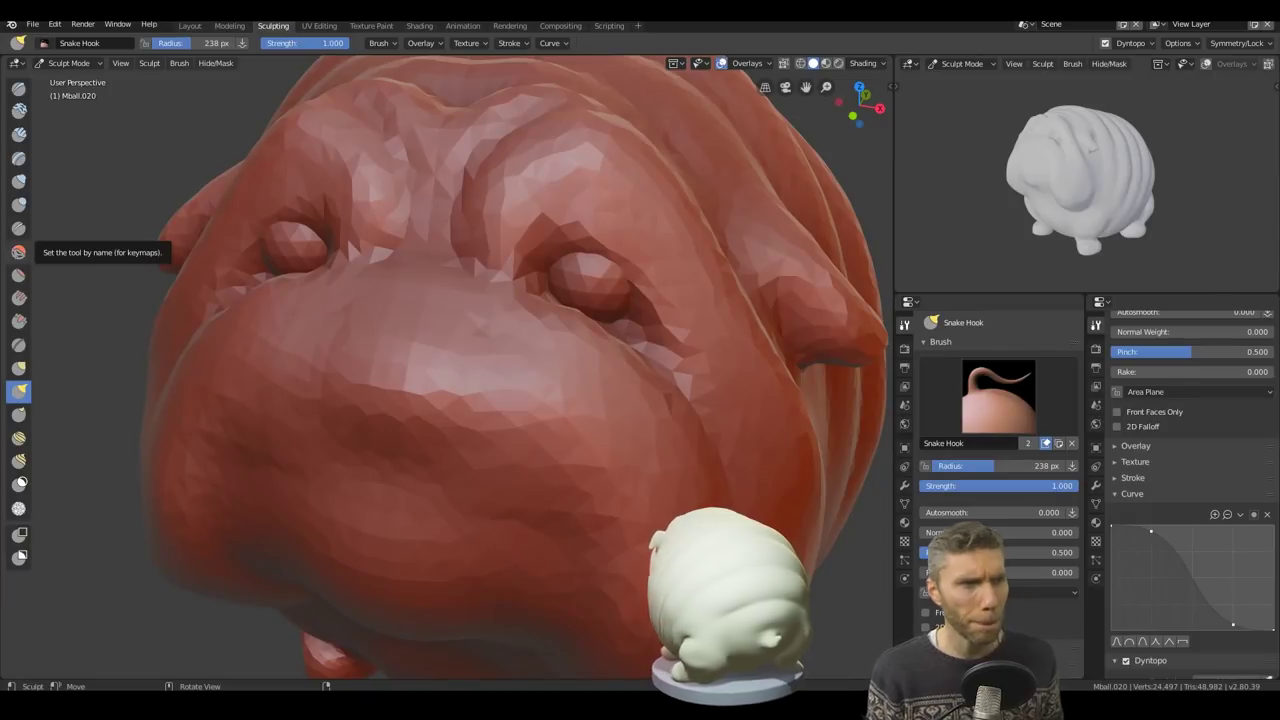
scroll(700, 273, "down", 4)
scroll(574, 377, "up", 6)
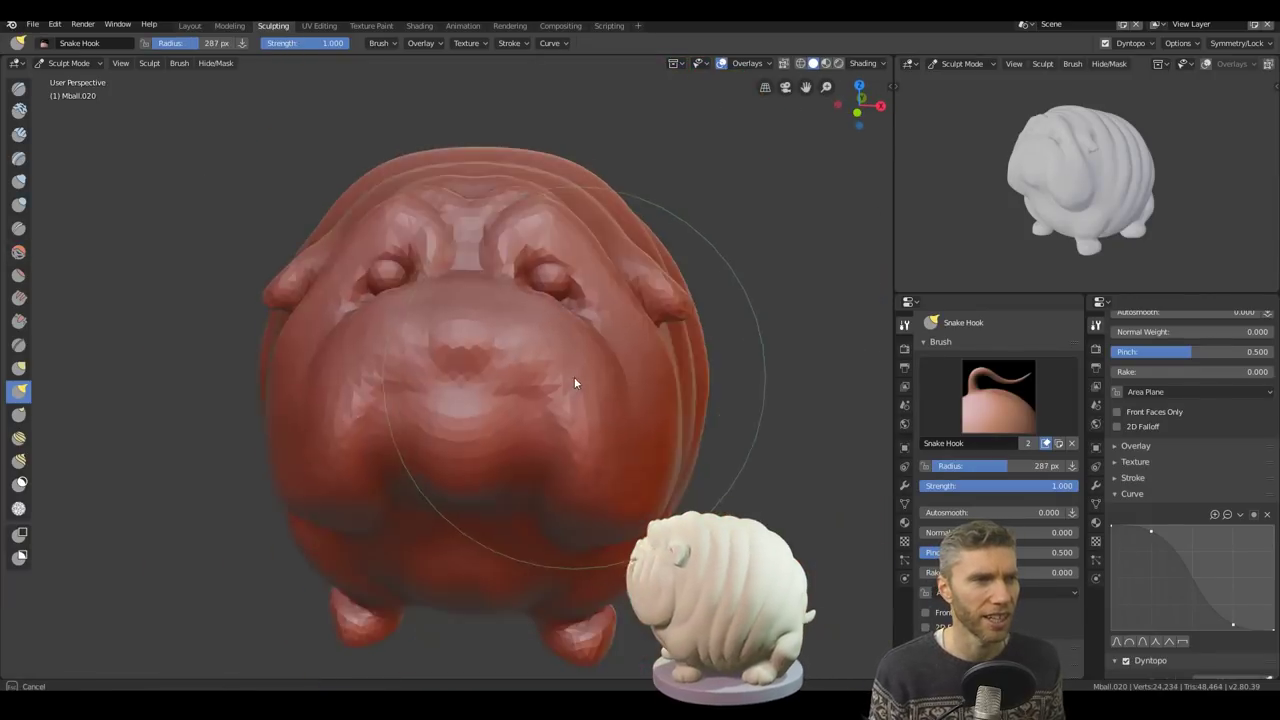
scroll(556, 531, "down", 5)
mouse_move(556, 531)
middle_mouse_down()
mouse_move(554, 361)
mouse_move(517, 382)
mouse_move(560, 420)
mouse_move(448, 321)
middle_mouse_up()
Pull out the dog's jowl with the Snake Hook brush.
key("x")
scroll(517, 382, "up", 8)
key("k")
scroll(664, 383, "down", 3)
mouse_move(747, 286)
middle_mouse_down()
mouse_move(664, 383)
mouse_move(556, 208)
middle_mouse_up()
scroll(664, 383, "up", 6)
scroll(557, 215, "down", 4)
scroll(654, 337, "up", 5)
middle_click_drag(574, 400, 710, 424)
scroll(654, 337, "down", 3)
scroll(710, 424, "up", 3)
scroll(709, 424, "up", 3)
scroll(782, 337, "down", 5)
Crease the line under the mouth.
key("shift+c")
mouse_move(782, 337)
middle_mouse_down()
mouse_move(526, 391)
mouse_move(503, 333)
mouse_move(634, 326)
mouse_move(600, 271)
mouse_move(620, 277)
mouse_move(608, 237)
mouse_move(586, 300)
mouse_move(589, 371)
mouse_move(501, 348)
mouse_move(550, 416)
mouse_move(525, 384)
middle_mouse_up()
scroll(503, 333, "up", 3)
scroll(589, 371, "down", 2)
scroll(501, 348, "up", 4)
scroll(524, 389, "down", 3)
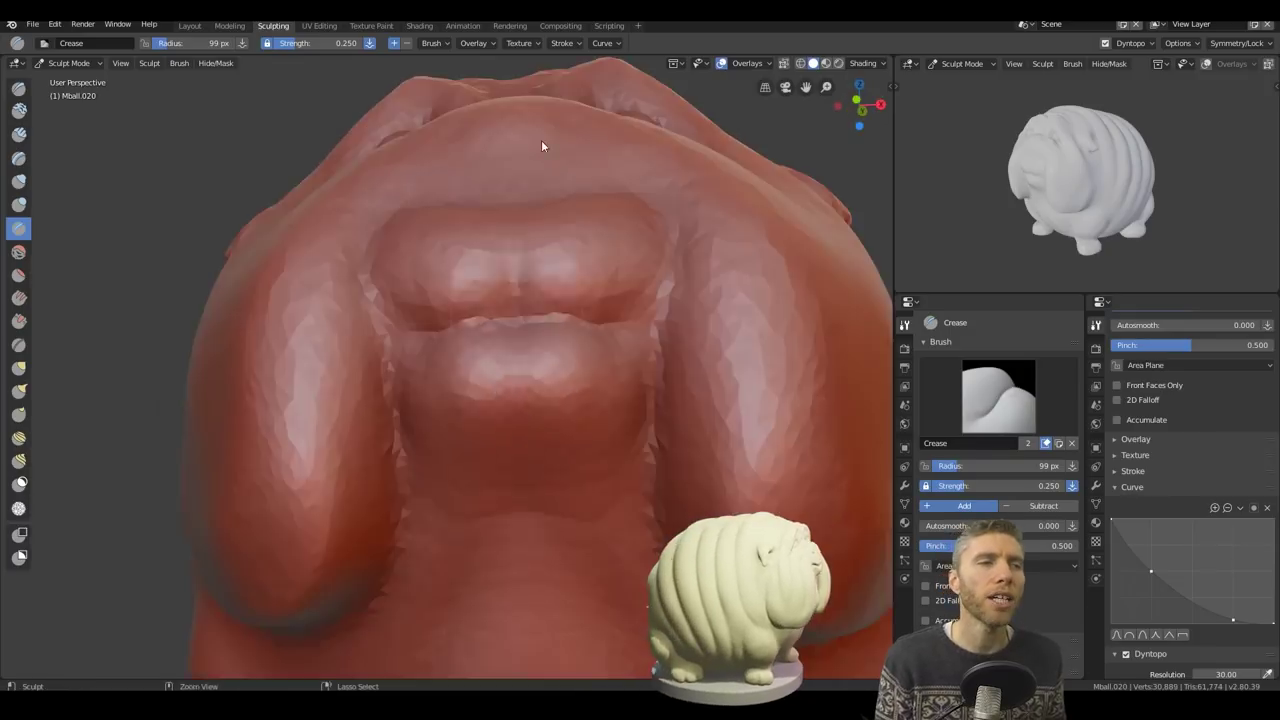
mouse_move(541, 146)
middle_mouse_down()
mouse_move(514, 477)
mouse_move(419, 415)
mouse_move(443, 563)
mouse_move(477, 366)
mouse_move(334, 354)
mouse_move(480, 410)
mouse_move(586, 371)
mouse_move(514, 294)
mouse_move(623, 434)
mouse_move(557, 296)
mouse_move(518, 284)
mouse_move(589, 346)
mouse_move(524, 451)
mouse_move(516, 501)
middle_mouse_up()
Pull out more of the jowl with Snake Hook from a tilted front view.
key("x")
key("shift+c")
scroll(524, 451, "down", 5)
key("x")
key("k")
scroll(514, 446, "up", 10)
mouse_move(514, 446)
middle_mouse_down()
mouse_move(262, 304)
mouse_move(427, 198)
mouse_move(492, 301)
mouse_move(377, 401)
mouse_move(485, 361)
mouse_move(279, 326)
mouse_move(529, 414)
mouse_move(572, 386)
mouse_move(610, 469)
mouse_move(556, 413)
mouse_move(567, 470)
mouse_move(592, 394)
mouse_move(687, 454)
mouse_move(612, 368)
mouse_move(334, 233)
middle_mouse_up()
scroll(529, 414, "down", 3)
scroll(587, 369, "up", 2)
Move to the dog's back and shrink the brush radius for finer fold work.
key("shift+c")
scroll(587, 369, "up", 2)
scroll(538, 401, "down", 5)
scroll(687, 454, "up", 5)
key("x")
middle_click_drag(494, 449, 500, 414)
scroll(500, 414, "up", 3)
scroll(543, 486, "down", 3)
mouse_move(543, 486)
middle_mouse_down()
mouse_move(706, 500)
mouse_move(450, 505)
mouse_move(500, 357)
mouse_move(737, 294)
mouse_move(738, 463)
mouse_move(697, 460)
mouse_move(528, 503)
mouse_move(508, 391)
middle_mouse_up()
key("f")
left_click(419, 507)
scroll(419, 507, "up", 3)
scroll(737, 294, "down", 2)
Crease the fold where the leg meets the belly.
key("shift+c")
scroll(738, 280, "up", 3)
key("x")
scroll(489, 476, "up", 2)
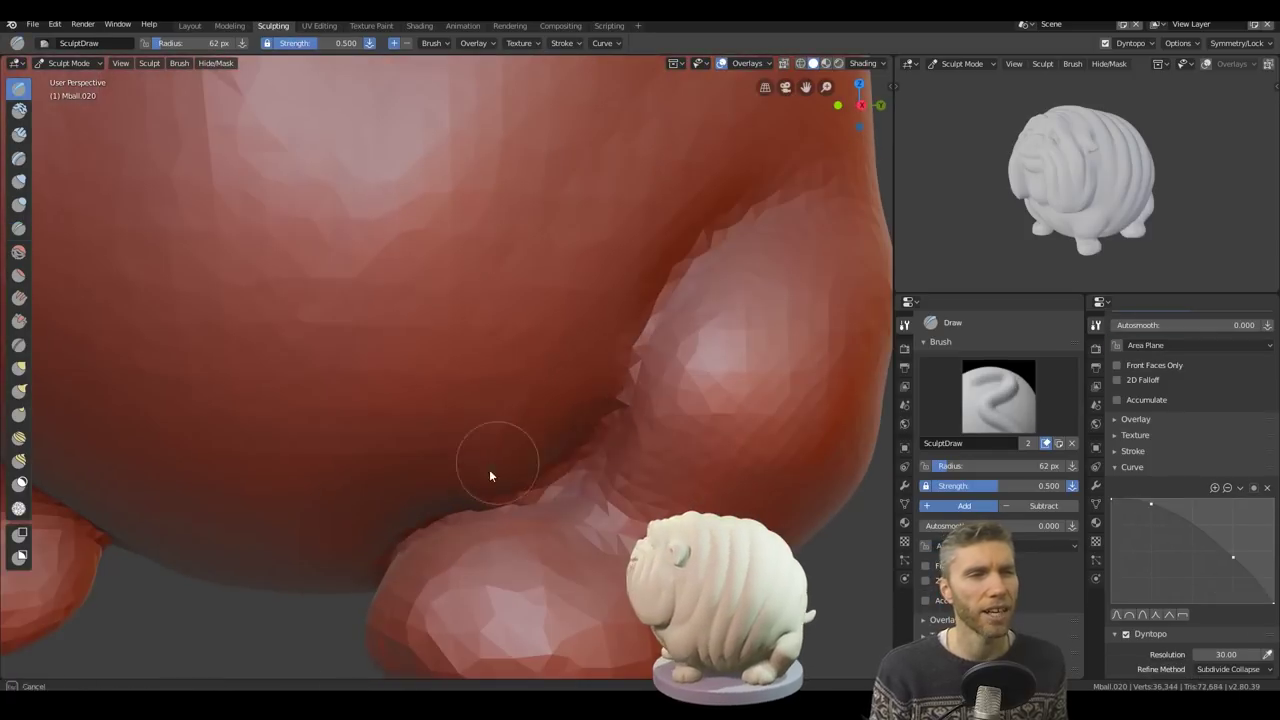
scroll(489, 476, "down", 2)
mouse_move(576, 353)
middle_mouse_down()
mouse_move(358, 191)
mouse_move(545, 425)
mouse_move(472, 349)
mouse_move(451, 285)
mouse_move(380, 268)
mouse_move(424, 297)
mouse_move(516, 419)
mouse_move(443, 386)
mouse_move(306, 443)
mouse_move(349, 266)
mouse_move(486, 473)
mouse_move(400, 523)
mouse_move(545, 372)
mouse_move(517, 400)
mouse_move(567, 377)
mouse_move(371, 268)
mouse_move(298, 289)
mouse_move(138, 240)
mouse_move(569, 423)
mouse_move(423, 423)
middle_mouse_up()
scroll(545, 425, "down", 2)
key("shift+c")
scroll(472, 349, "up", 3)
scroll(486, 473, "up", 3)
scroll(567, 377, "down", 3)
key("x")
scroll(490, 455, "down", 5)
middle_click_drag(560, 486, 651, 455)
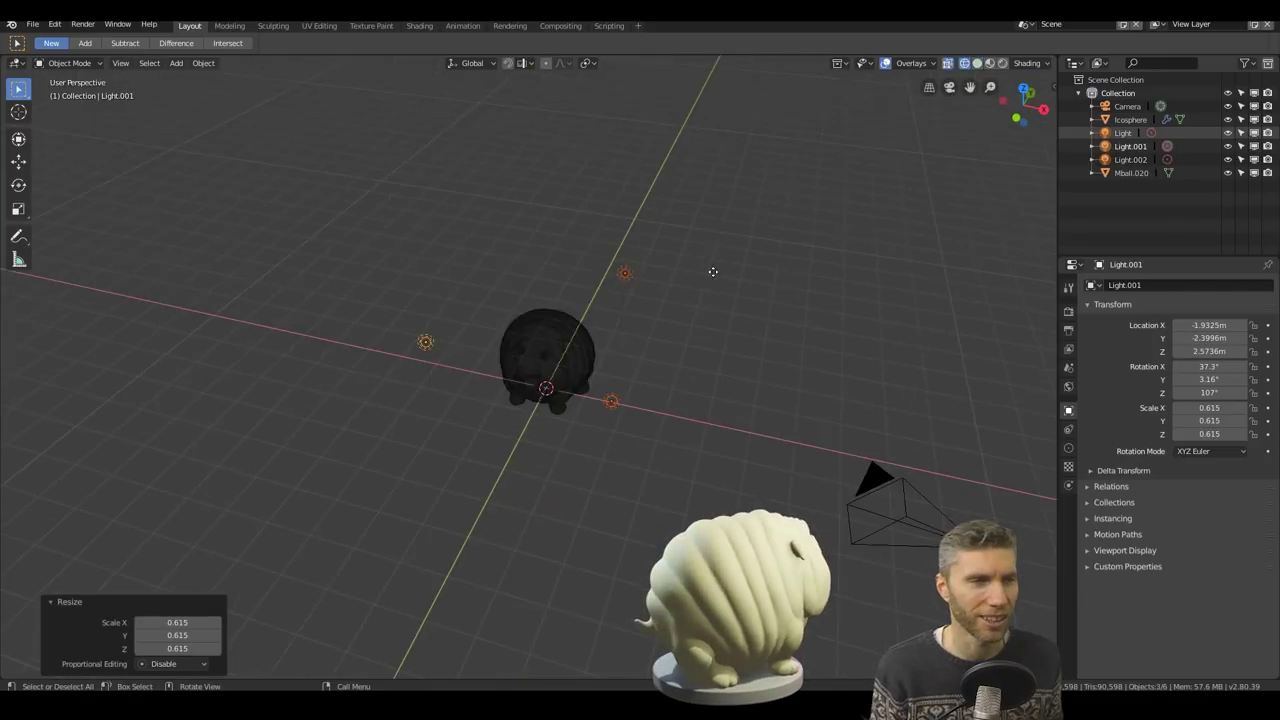
Move the duplicated light along Z and check the pink and green tint on the dog.
key("g")
key("z")
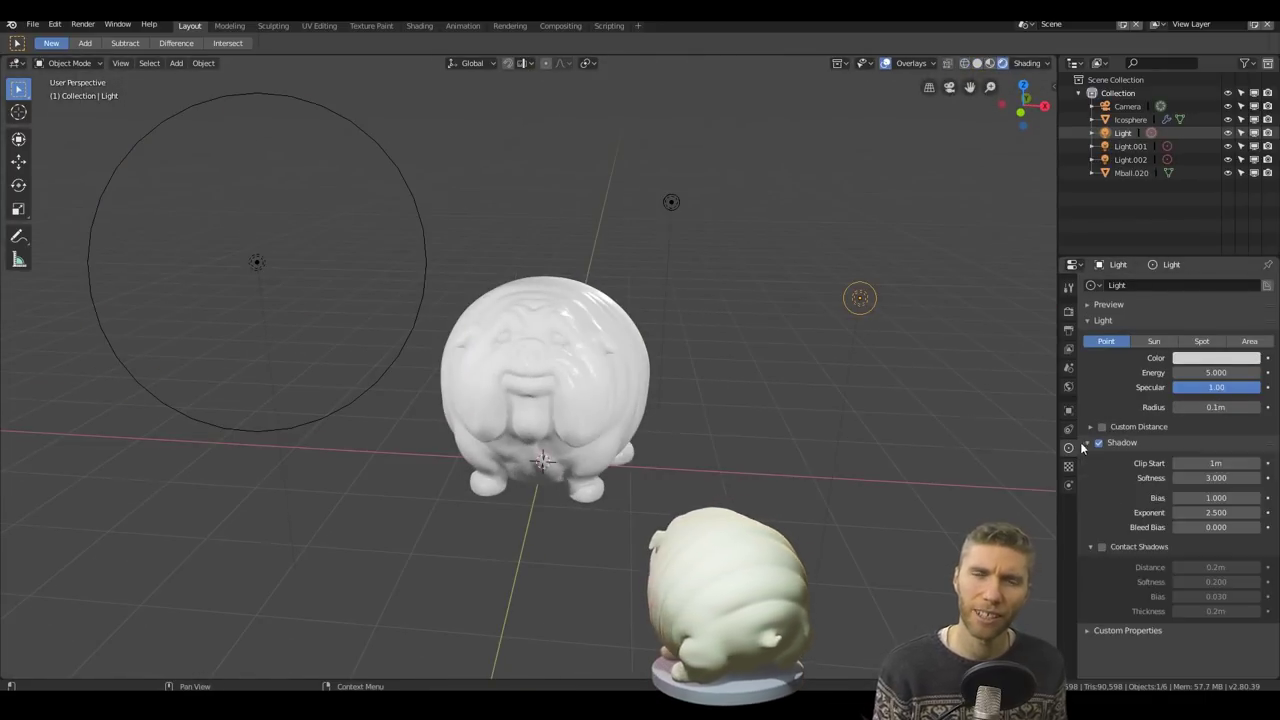
left_click(1088, 442)
middle_click_drag(860, 330, 754, 298)
mouse_move(800, 430)
middle_mouse_down()
mouse_move(710, 447)
mouse_move(560, 330)
middle_mouse_up()
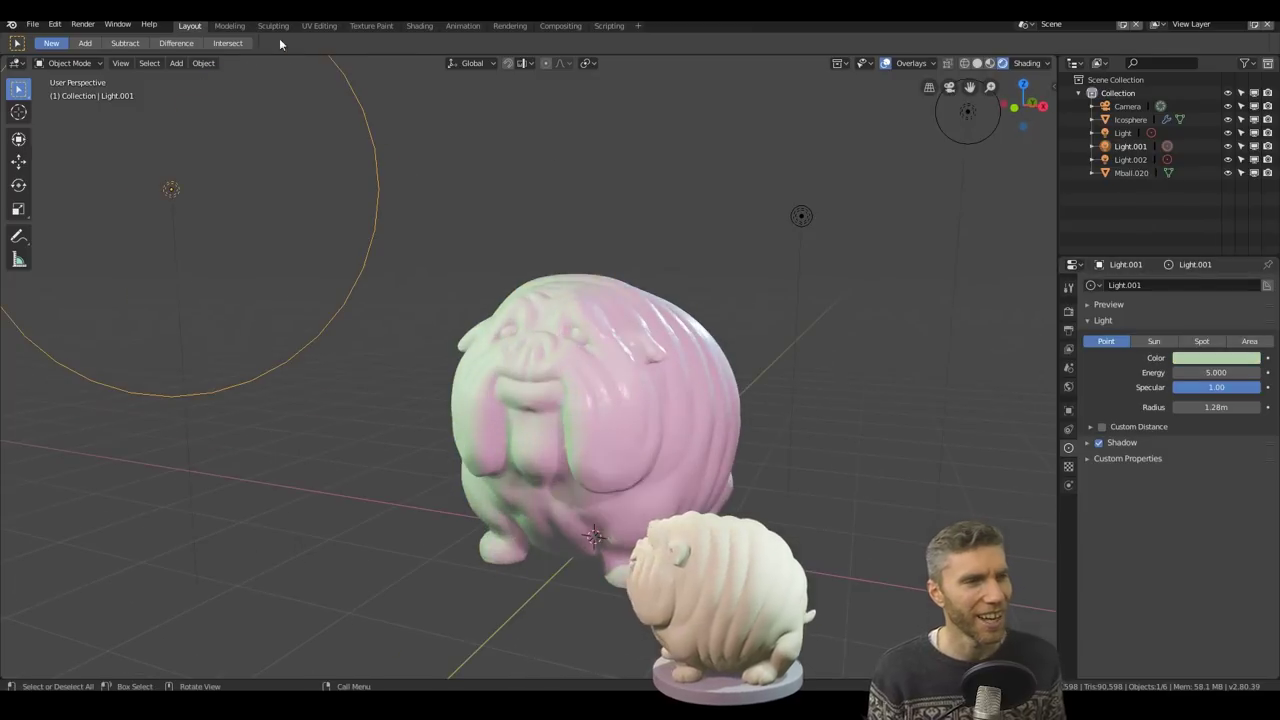
left_click(273, 25)
Enter Sculpt Mode on the dog mesh and scrape down the ear's surface.
middle_click_drag(718, 377, 586, 420)
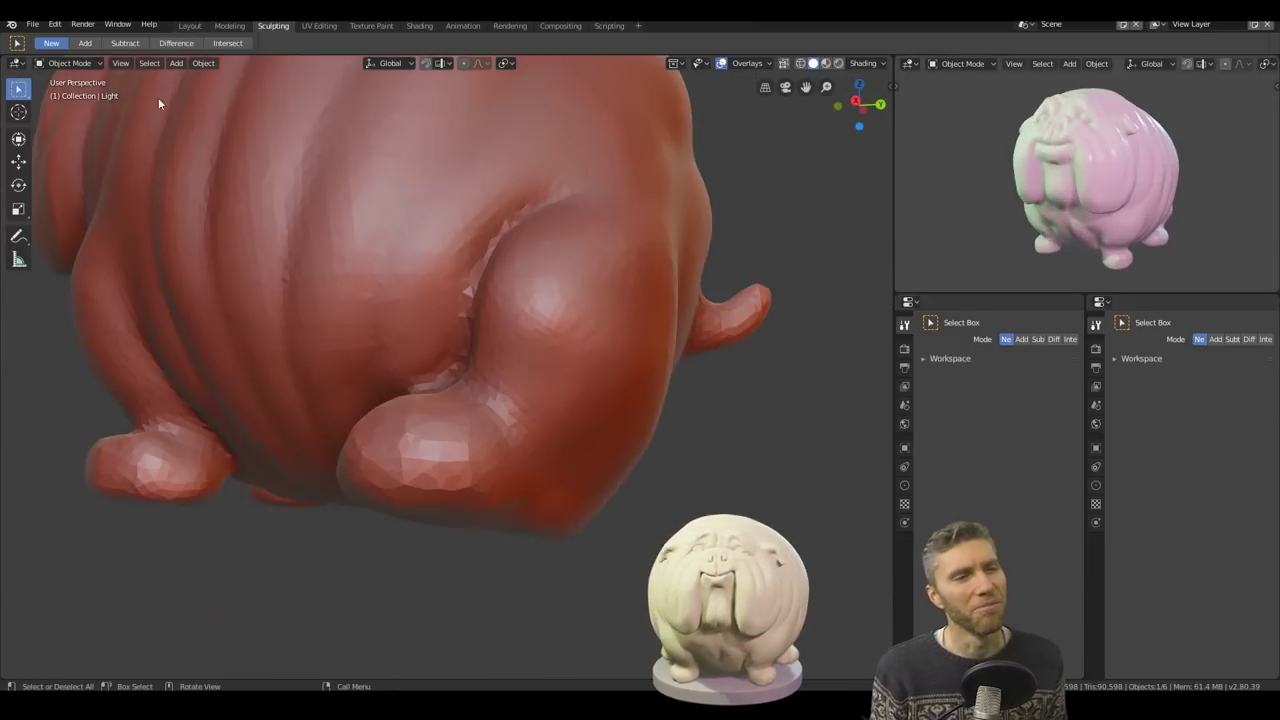
key("ctrl+Tab")
mouse_move(522, 482)
middle_mouse_down()
mouse_move(584, 461)
mouse_move(560, 440)
middle_mouse_up()
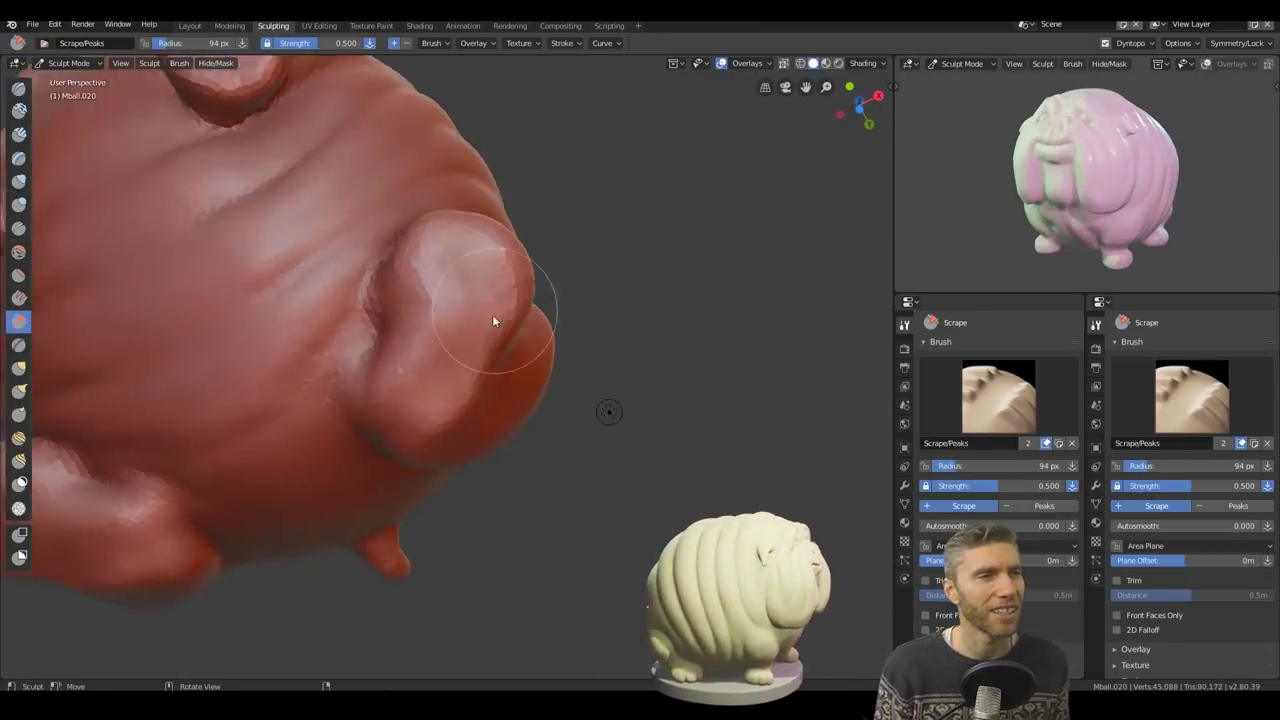
mouse_move(492, 314)
middle_mouse_down()
mouse_move(426, 418)
mouse_move(669, 354)
mouse_move(428, 372)
middle_mouse_up()
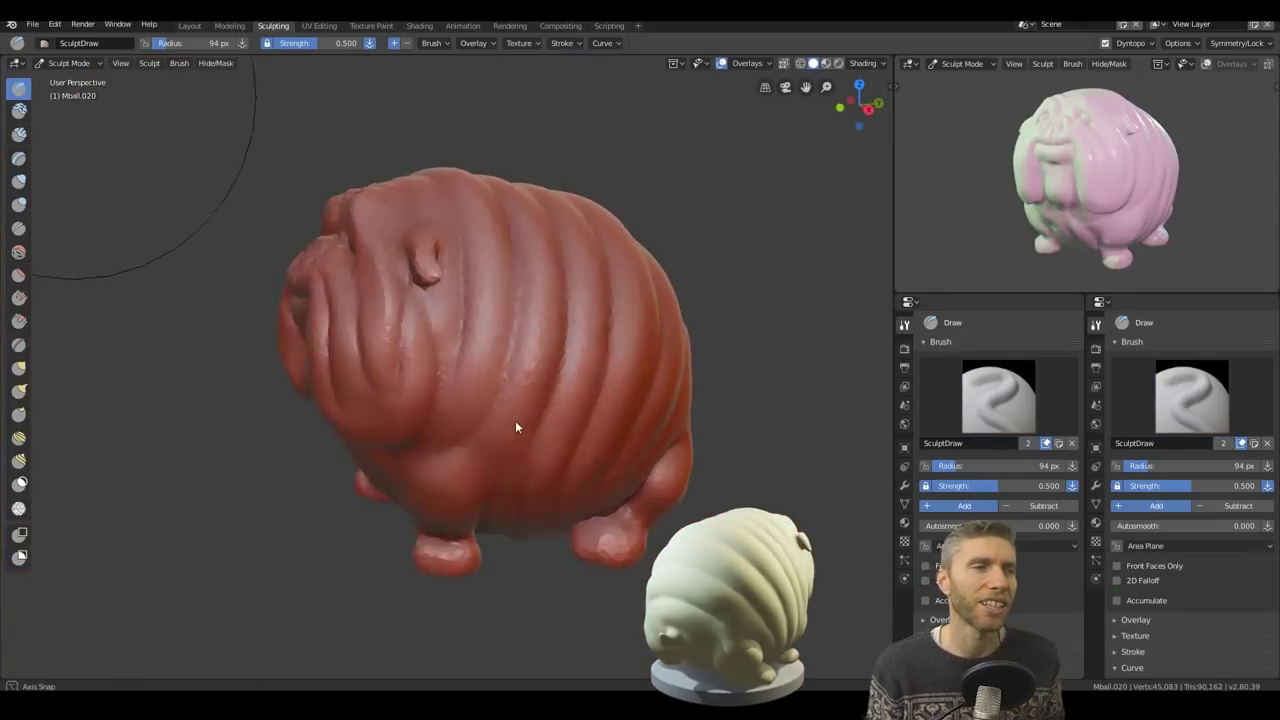
Pull the side ear bump outward into a small folded ear, then open the File menu.
middle_click_drag(514, 428, 240, 375)
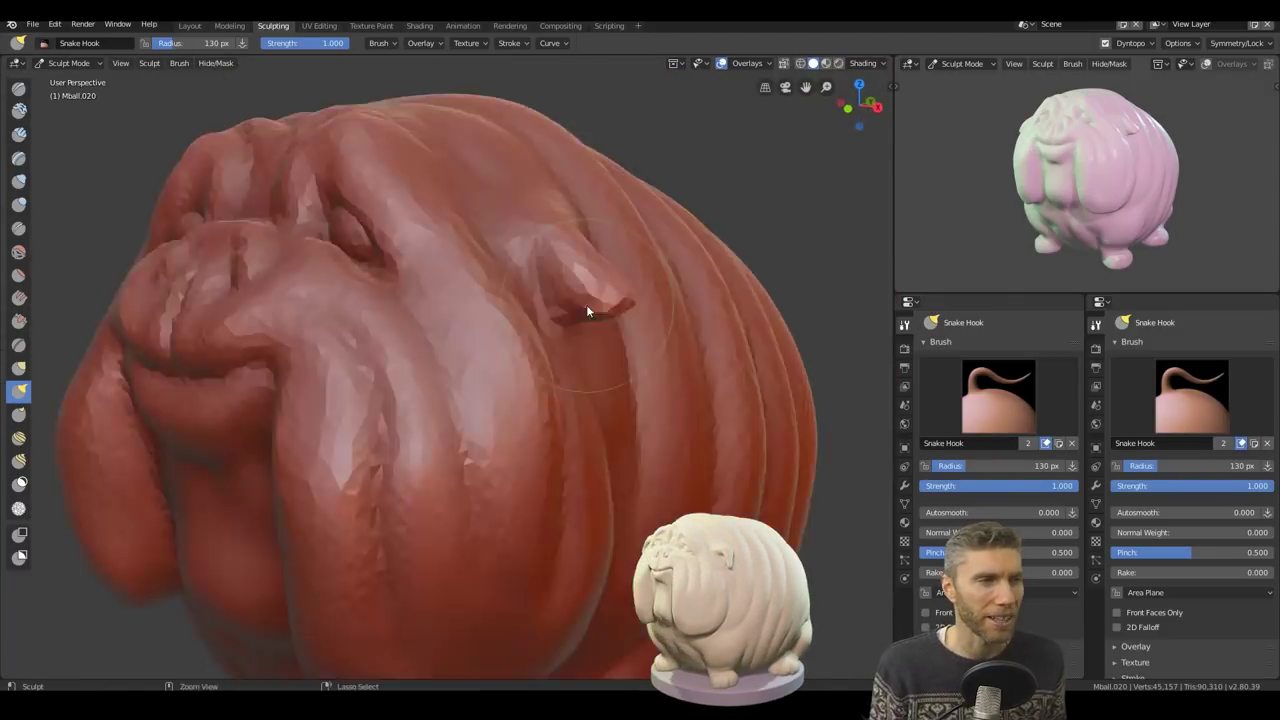
middle_click_drag(586, 304, 424, 444)
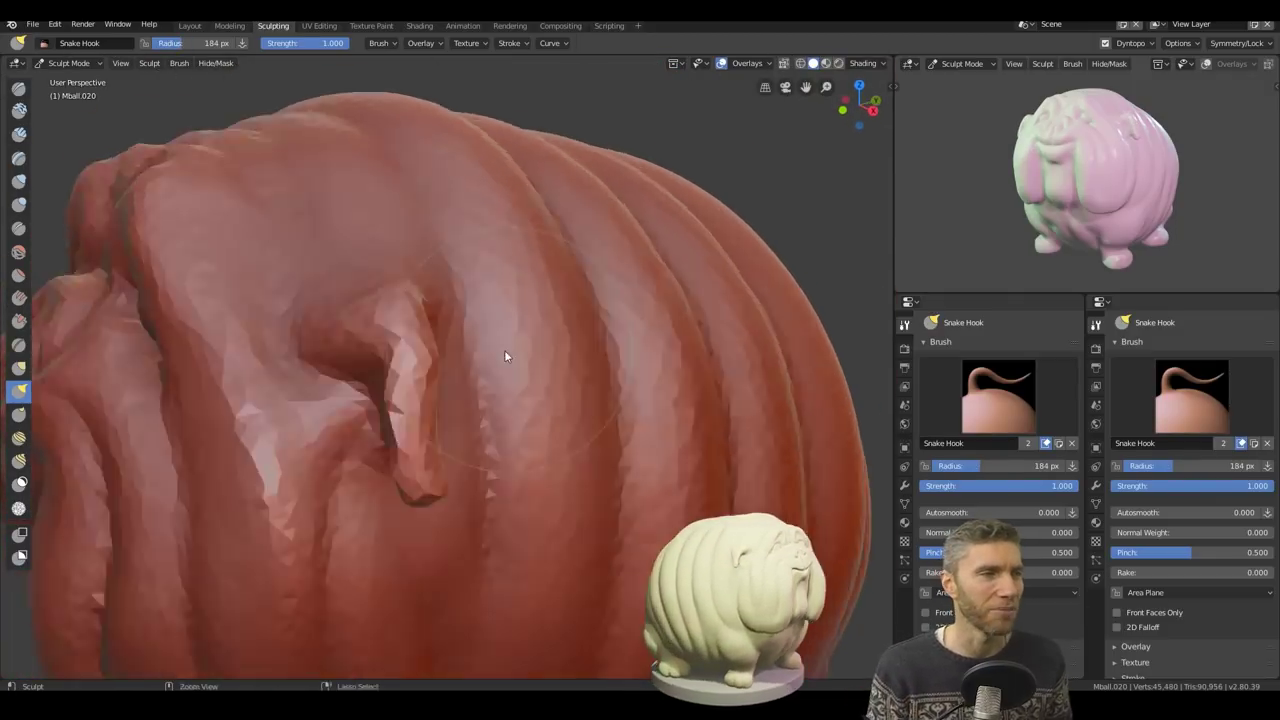
middle_click_drag(506, 355, 408, 357)
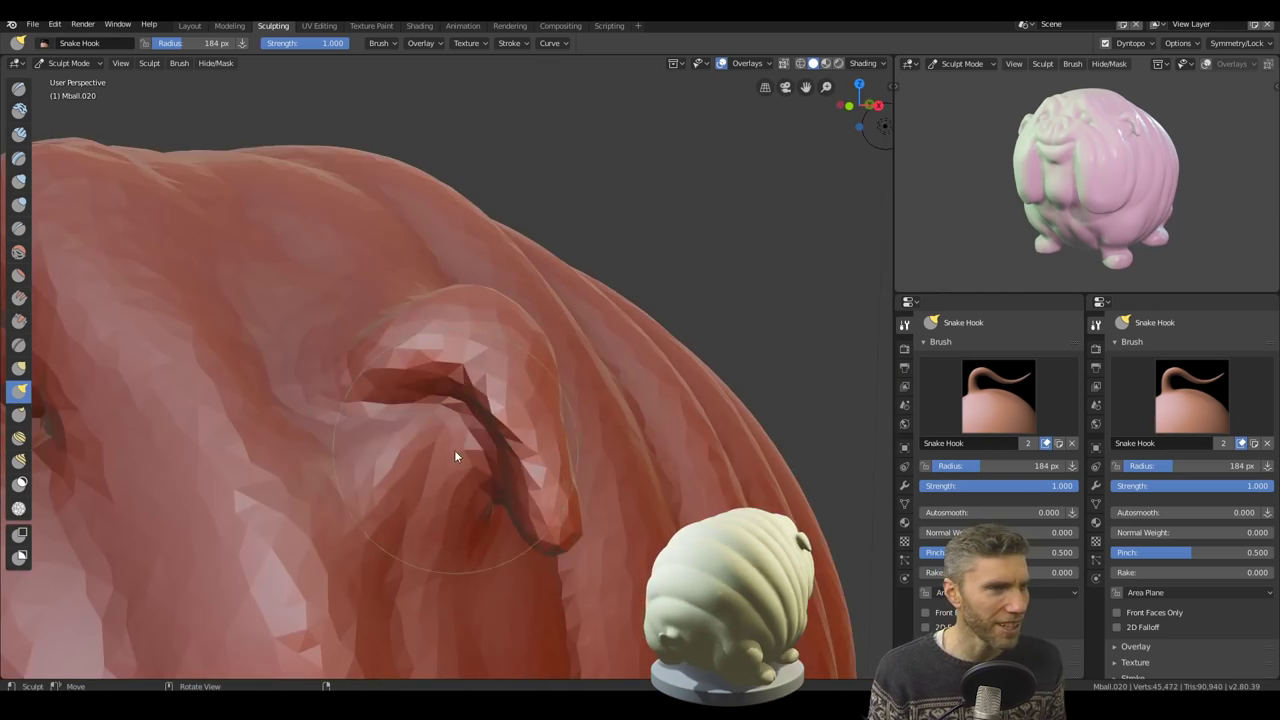
middle_click_drag(466, 451, 549, 415)
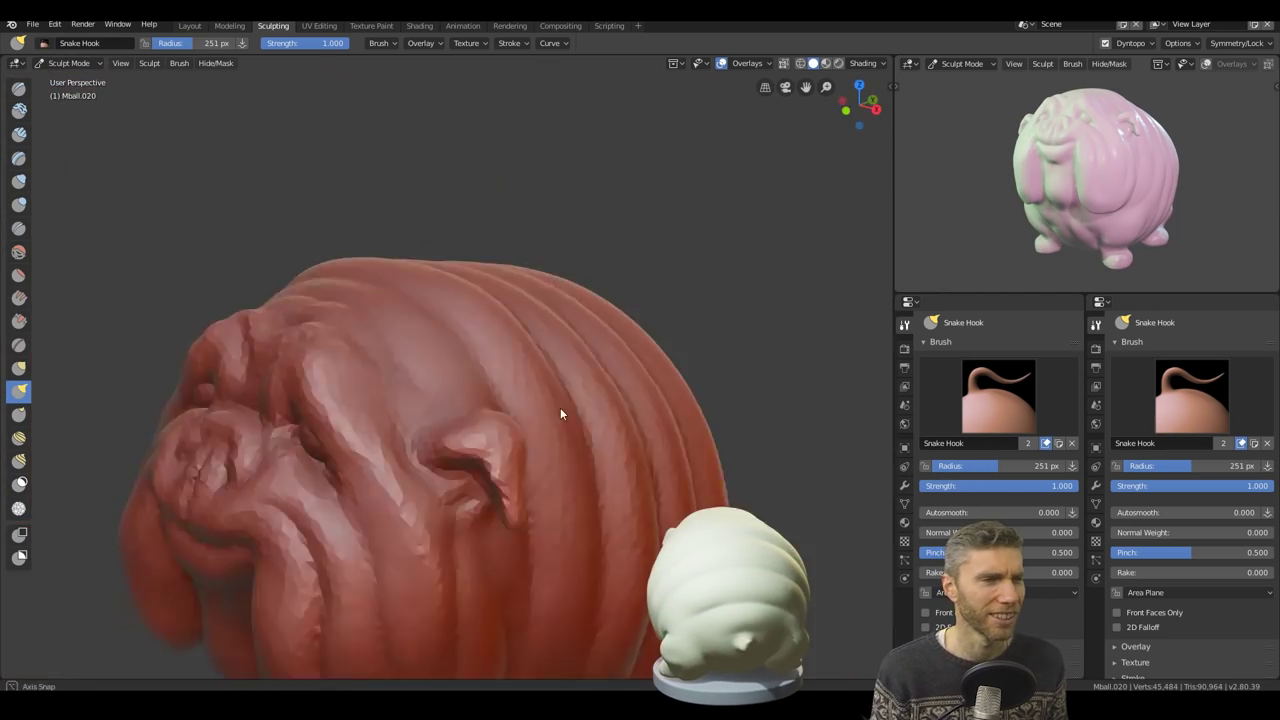
scroll(560, 407, "up", 2)
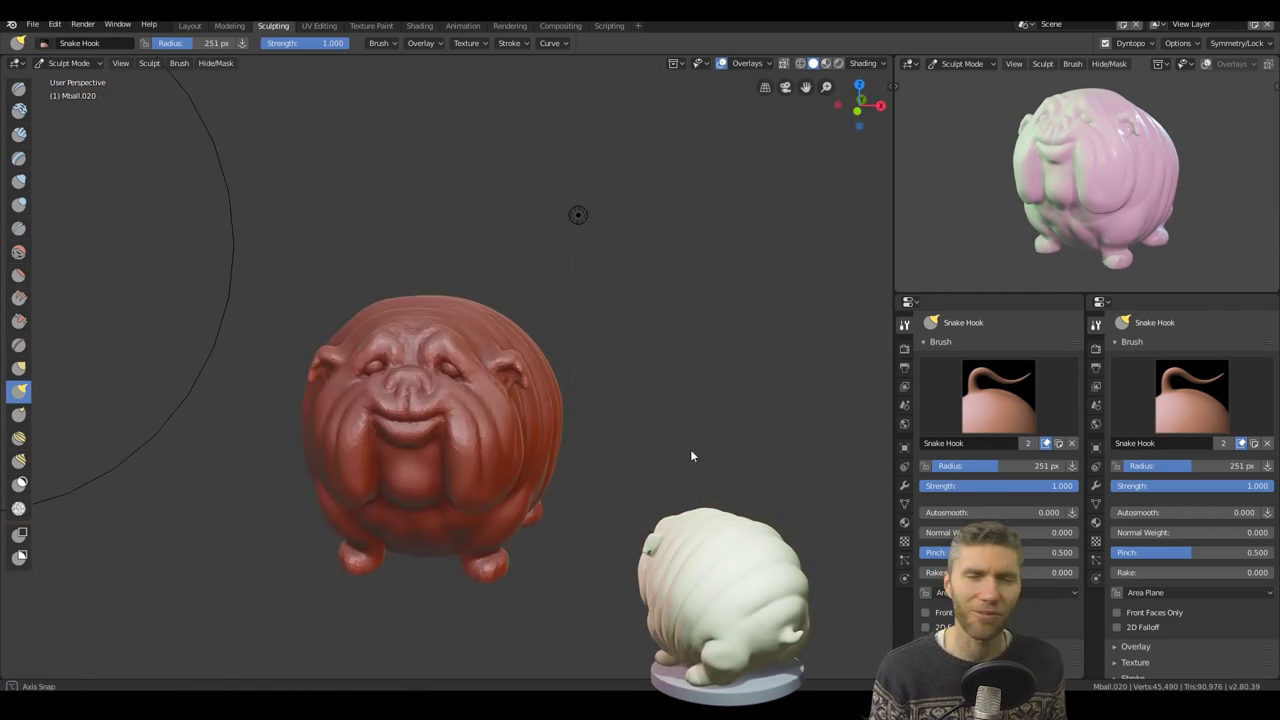
scroll(1190, 480, "down", 5)
left_click(33, 24)
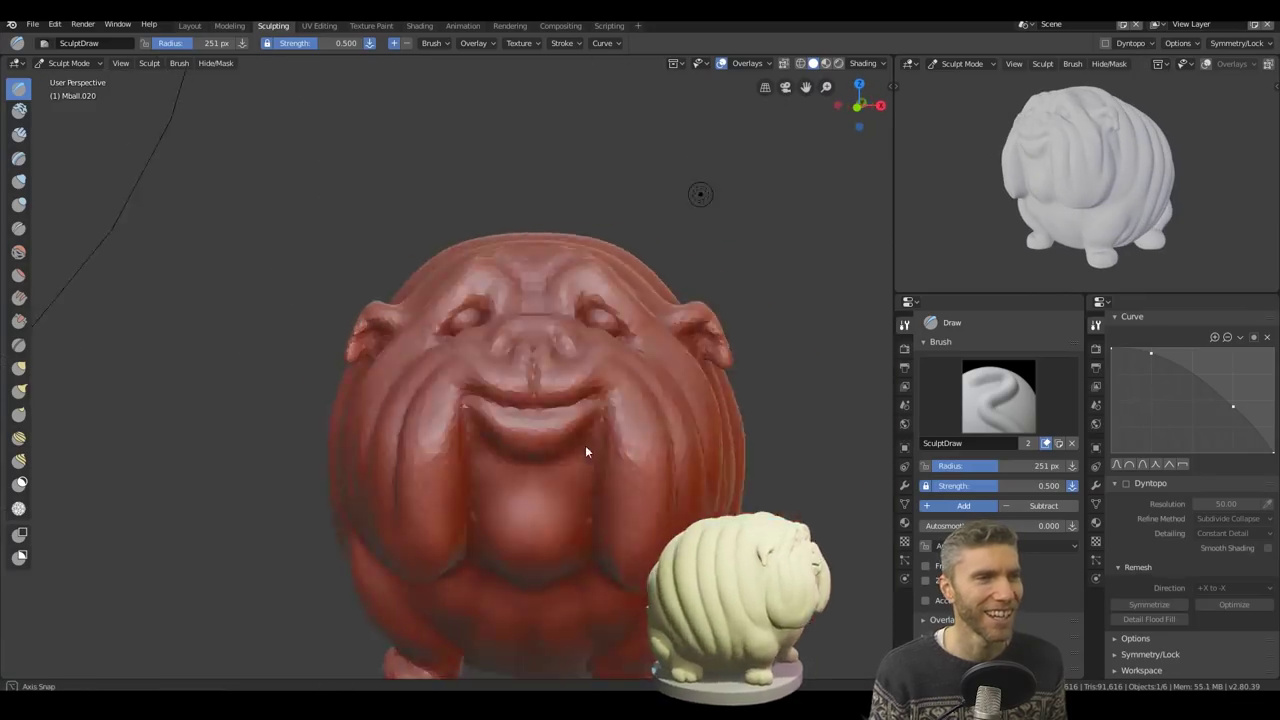
Close in on the bulldog's eye and sculpt a Draw brush stroke beside it.
middle_click_drag(585, 445, 572, 448)
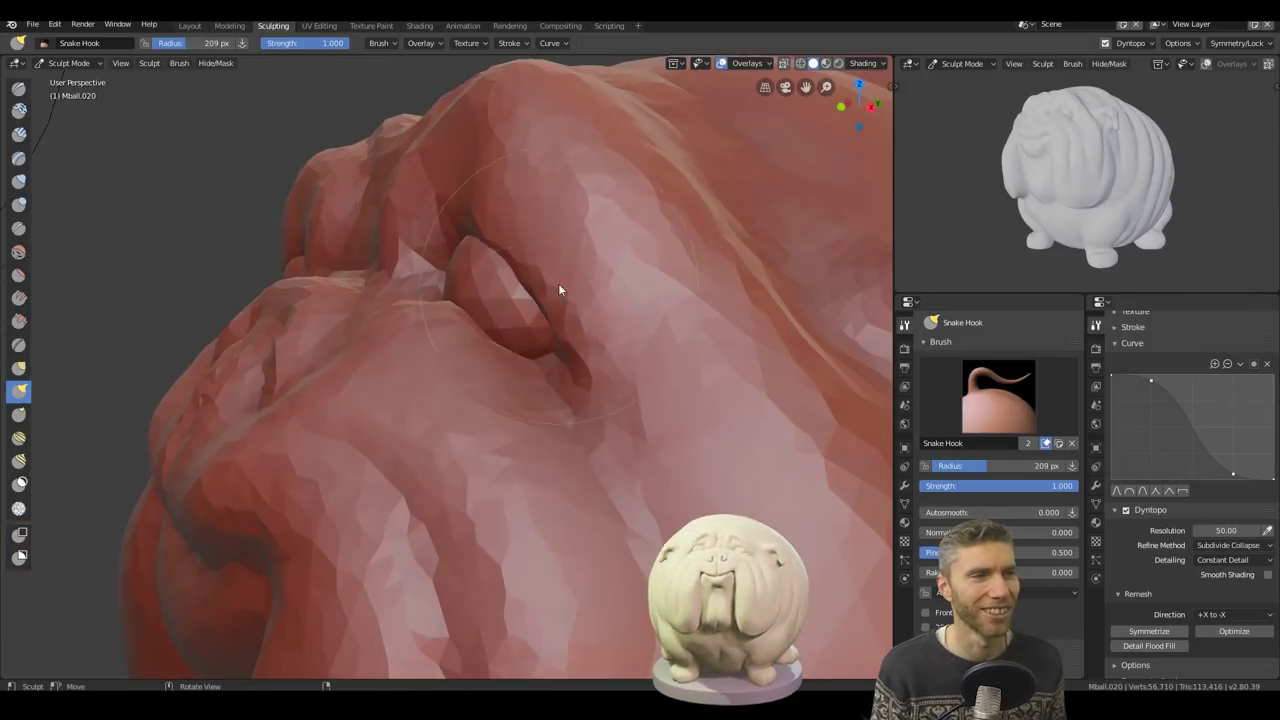
middle_click_drag(558, 283, 673, 262)
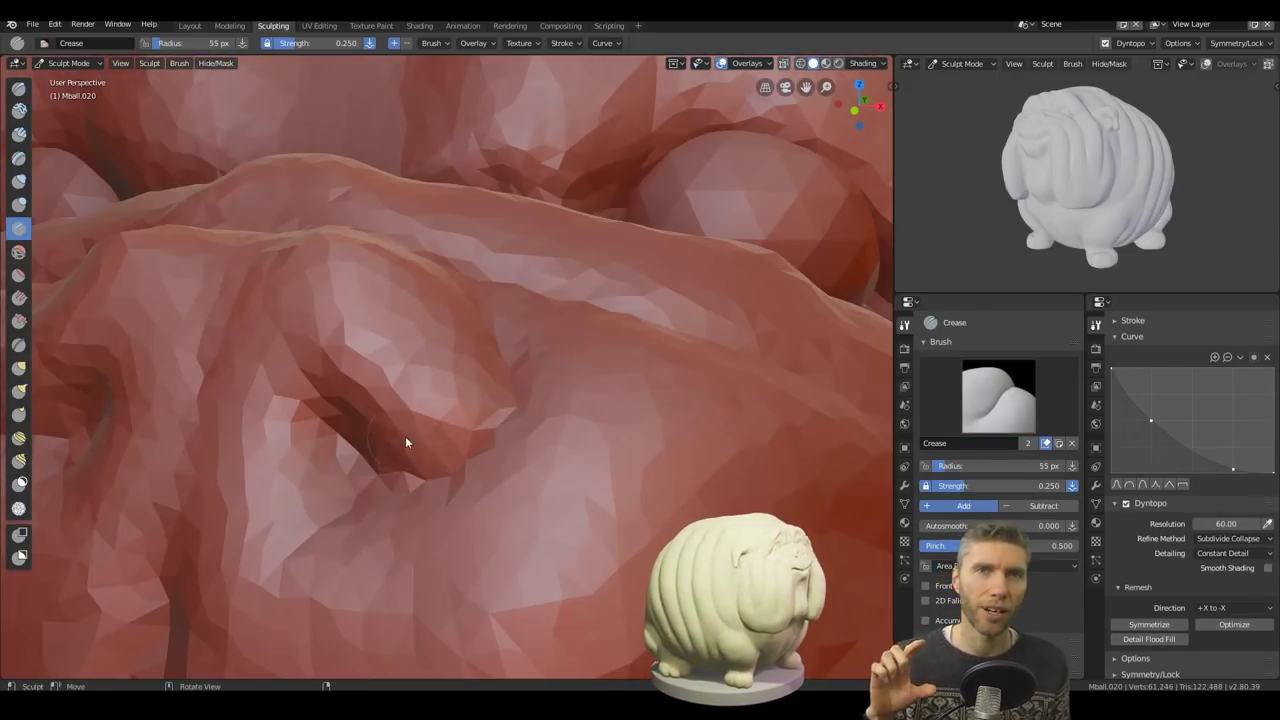
key("x")
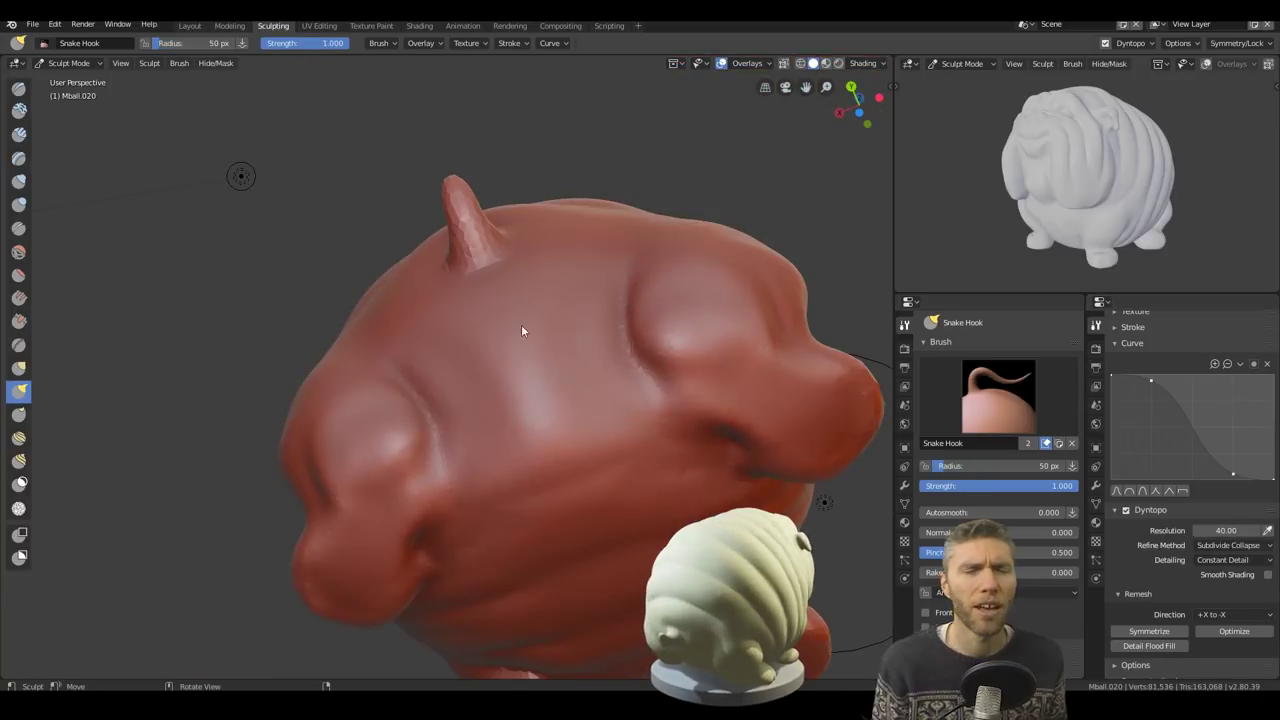
key("x")
left_click_drag(690, 392, 754, 420)
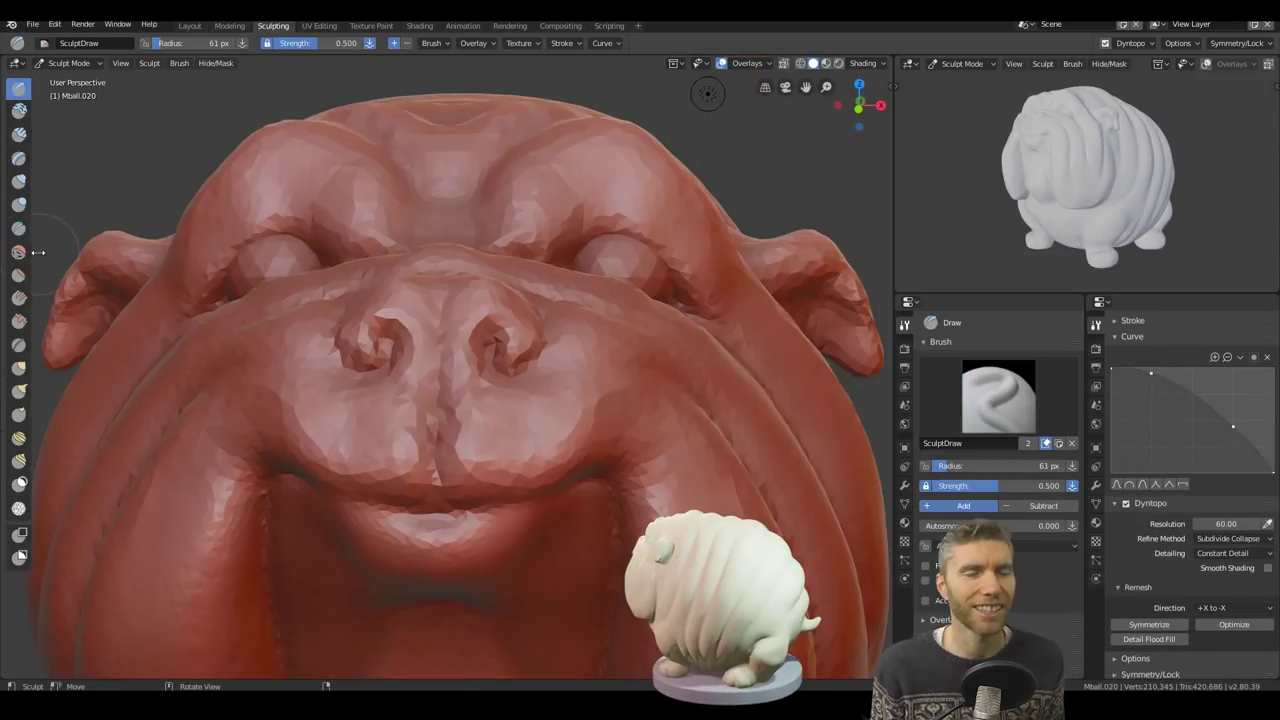
Sharpen the bulldog's nose creases with the Crease brush.
left_click(18, 228)
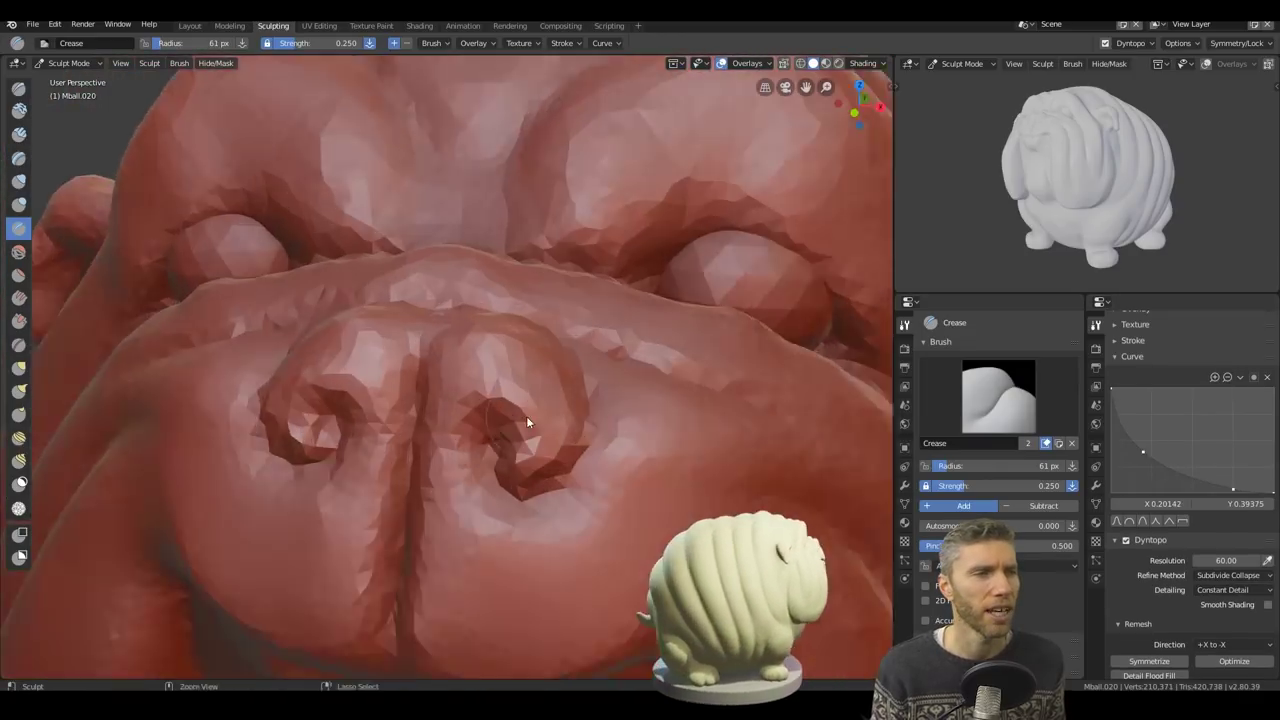
scroll(526, 416, "up", 2)
left_click_drag(598, 555, 548, 463)
Deepen a ridge along the dog's side with the Draw brush.
key("x")
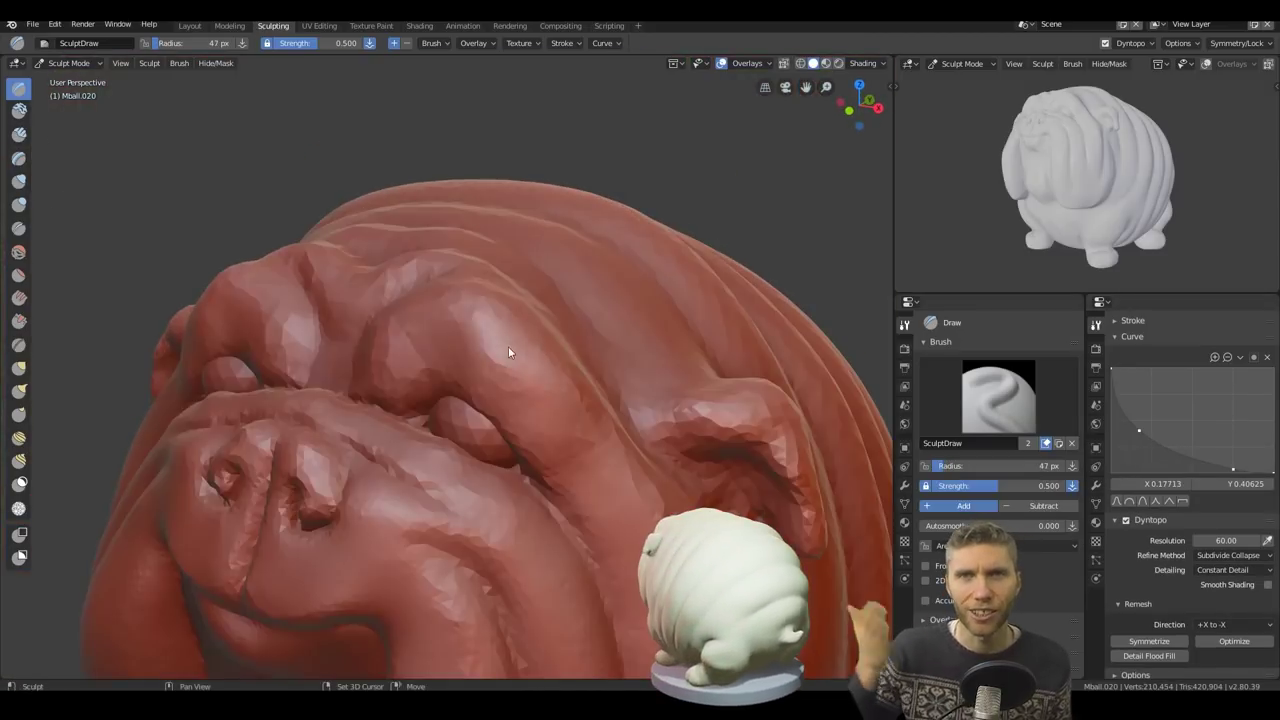
middle_click_drag(508, 352, 195, 246)
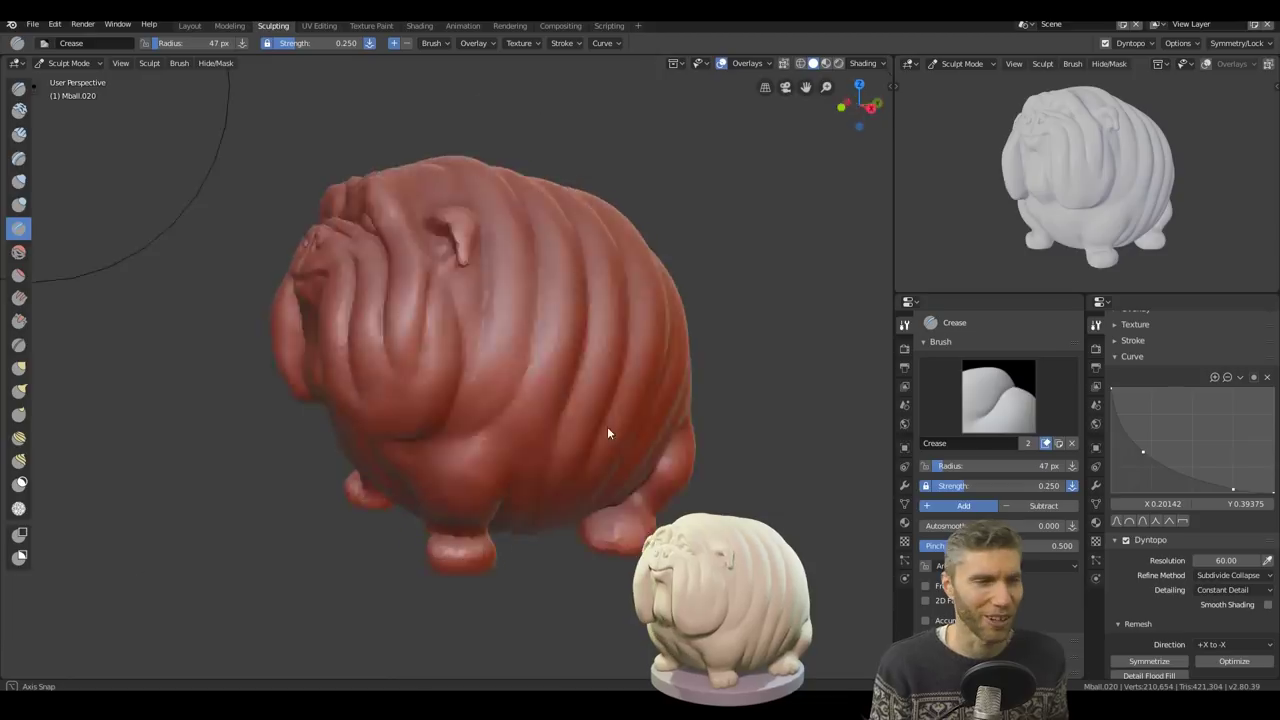
middle_click_drag(607, 426, 698, 422, "alt")
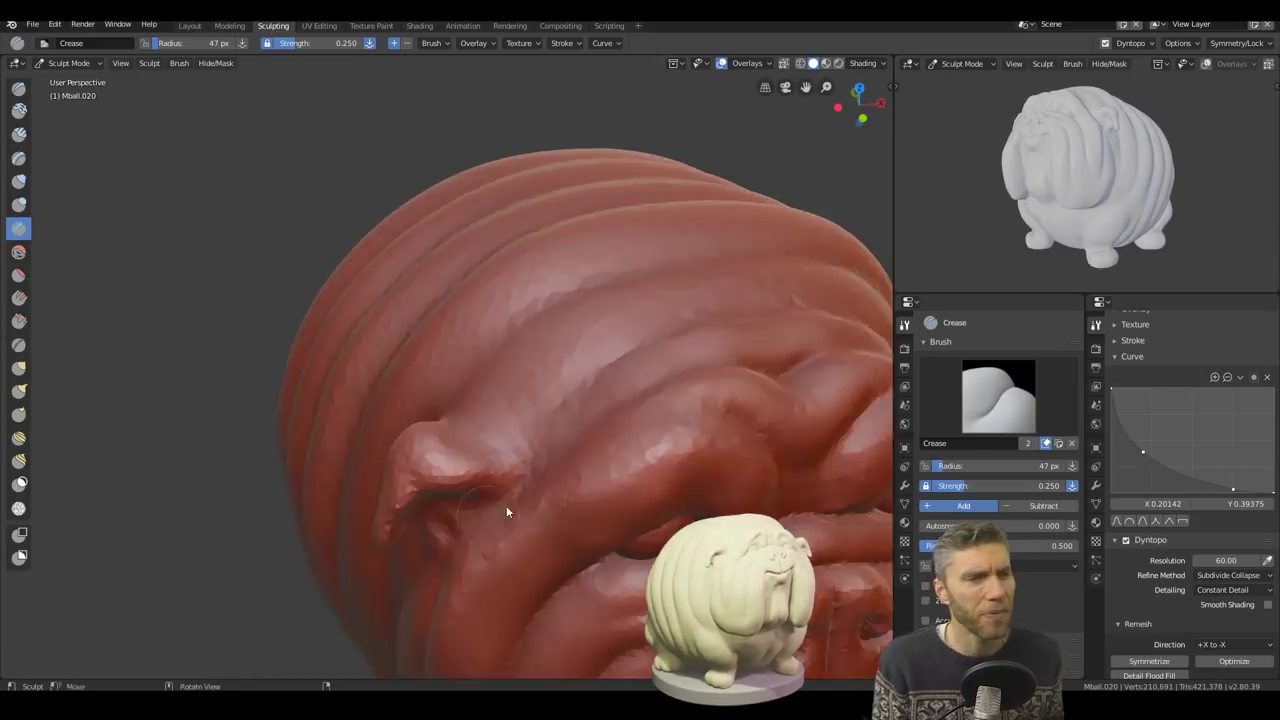
middle_click_drag(506, 514, 579, 421)
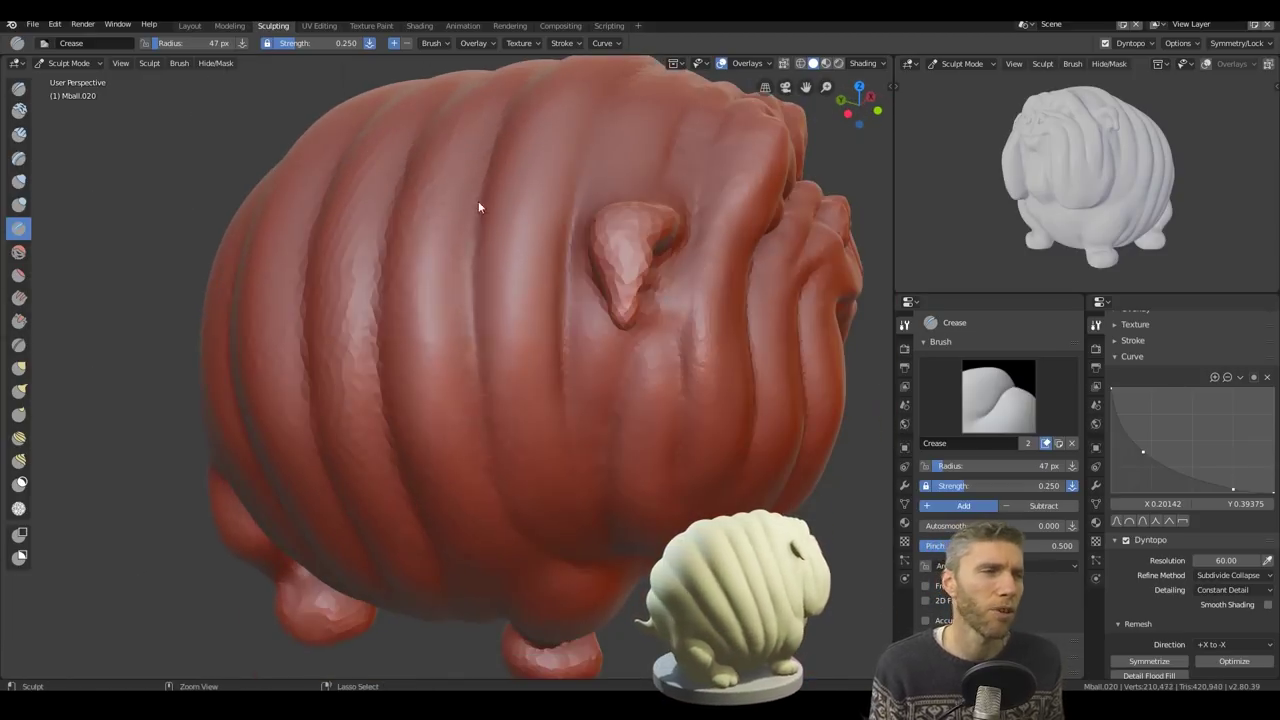
middle_click_drag(478, 201, 378, 442)
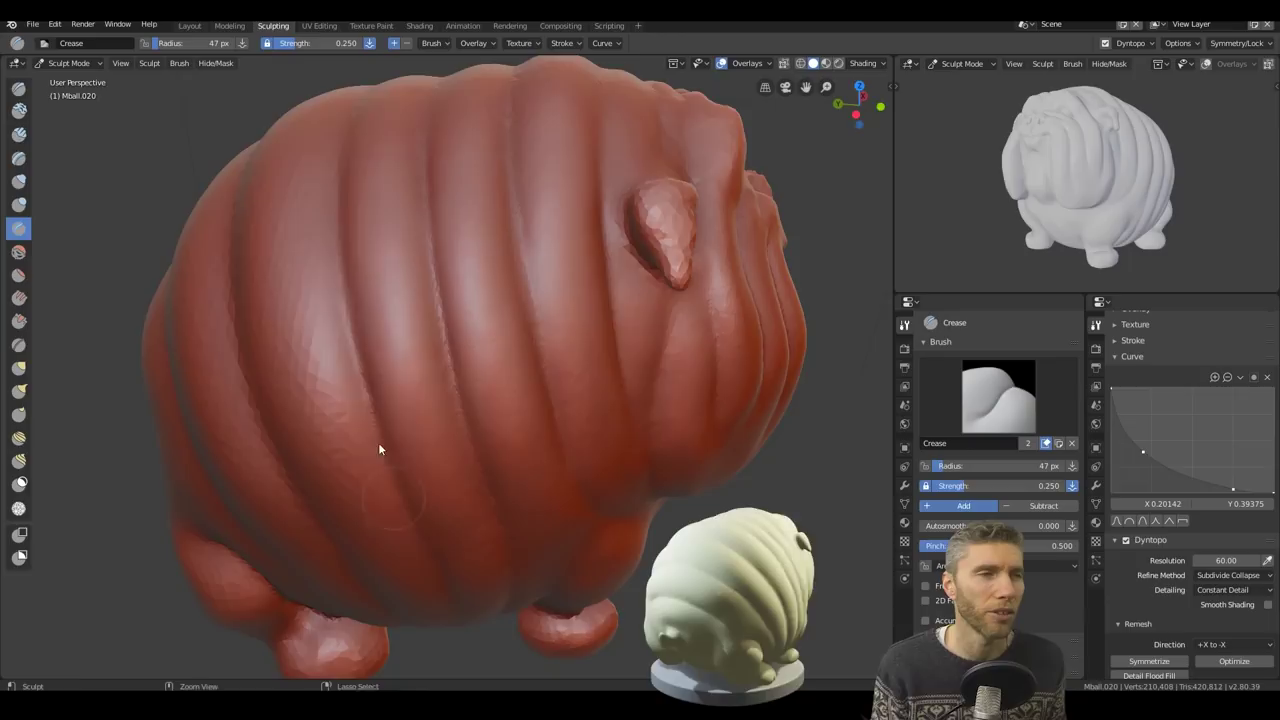
Refine the back and body using Snake Hook, Scrape, Draw and Crease brushes.
middle_click_drag(301, 450, 167, 207)
mouse_move(360, 319)
middle_mouse_down()
mouse_move(540, 418)
mouse_move(409, 501)
mouse_move(374, 349)
mouse_move(493, 414)
mouse_move(414, 491)
mouse_move(389, 394)
mouse_move(503, 366)
mouse_move(480, 240)
mouse_move(691, 431)
mouse_move(686, 512)
mouse_move(546, 409)
mouse_move(480, 150)
middle_mouse_up()
key("k")
key("shift+t")
mouse_move(362, 248)
middle_mouse_down()
mouse_move(653, 452)
mouse_move(484, 174)
mouse_move(645, 437)
mouse_move(44, 237)
mouse_move(410, 227)
mouse_move(142, 146)
mouse_move(301, 354)
mouse_move(450, 476)
mouse_move(514, 286)
mouse_move(571, 449)
mouse_move(349, 463)
middle_mouse_up()
key("x")
key("shift+c")
scroll(370, 421, "up", 5)
mouse_move(370, 421)
middle_mouse_down()
mouse_move(580, 271)
mouse_move(449, 337)
mouse_move(606, 523)
middle_mouse_up()
Enlarge the brush radius to about 117 px and zoom in on a foot.
scroll(560, 480, "down", 5)
key("f")
left_click(542, 472)
scroll(560, 440, "up", 5)
mouse_move(571, 423)
middle_mouse_down()
mouse_move(523, 514)
mouse_move(560, 591)
mouse_move(553, 310)
mouse_move(674, 294)
middle_mouse_up()
scroll(553, 310, "up", 3)
scroll(640, 491, "down", 5)
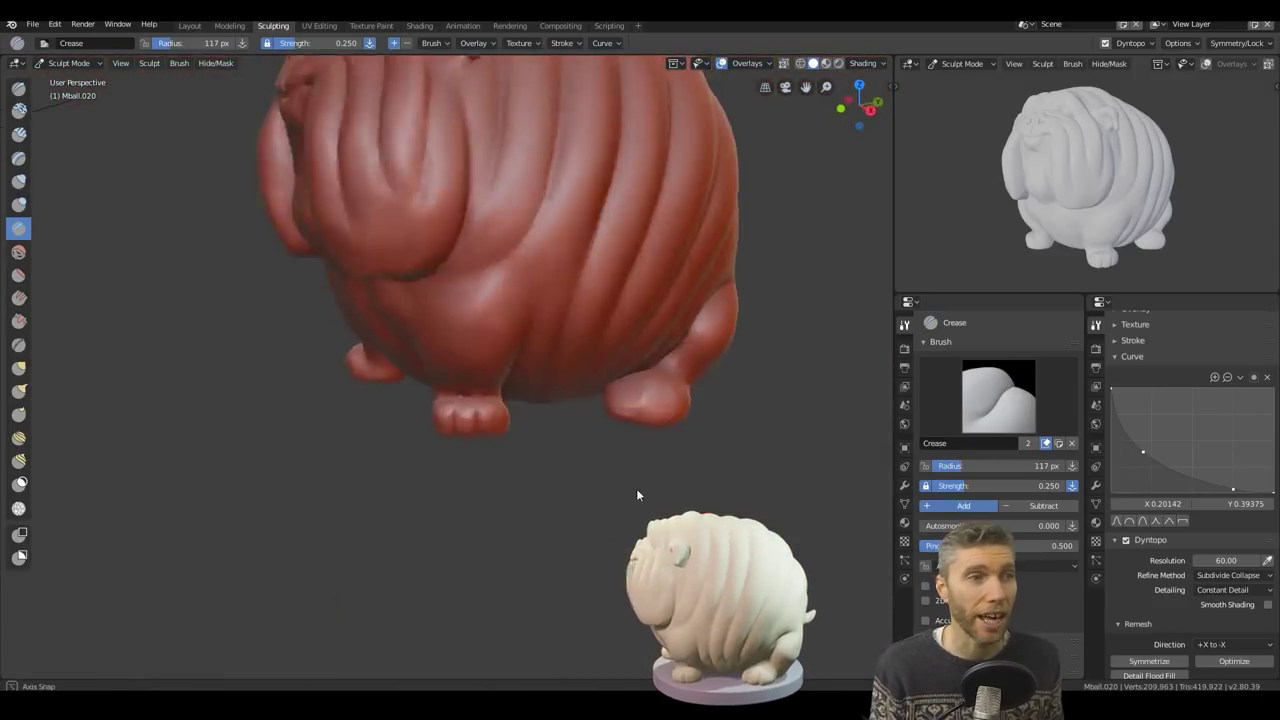
scroll(569, 417, "up", 5)
mouse_move(569, 417)
middle_mouse_down()
mouse_move(653, 422)
mouse_move(559, 402)
mouse_move(518, 507)
mouse_move(532, 231)
mouse_move(432, 364)
middle_mouse_up()
Sculpt the feet with Draw, then alternate Crease and Snake Hook around the body.
key("x")
scroll(432, 364, "up", 3)
scroll(432, 371, "down", 6)
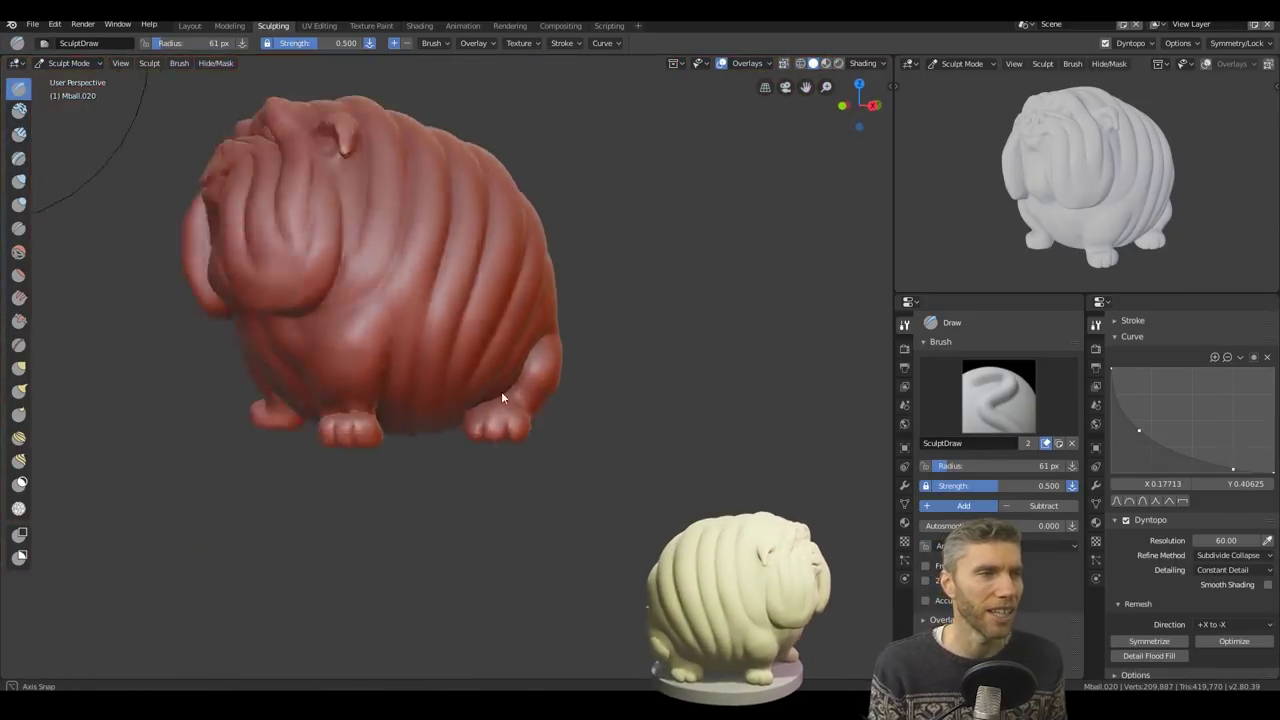
scroll(501, 391, "up", 5)
key("shift+c")
mouse_move(351, 214)
middle_mouse_down()
mouse_move(324, 437)
mouse_move(489, 469)
mouse_move(551, 523)
mouse_move(646, 420)
mouse_move(360, 335)
mouse_move(640, 289)
mouse_move(559, 548)
mouse_move(373, 558)
mouse_move(436, 521)
mouse_move(525, 515)
mouse_move(492, 471)
mouse_move(663, 423)
mouse_move(723, 437)
middle_mouse_up()
key("k")
key("shift+c")
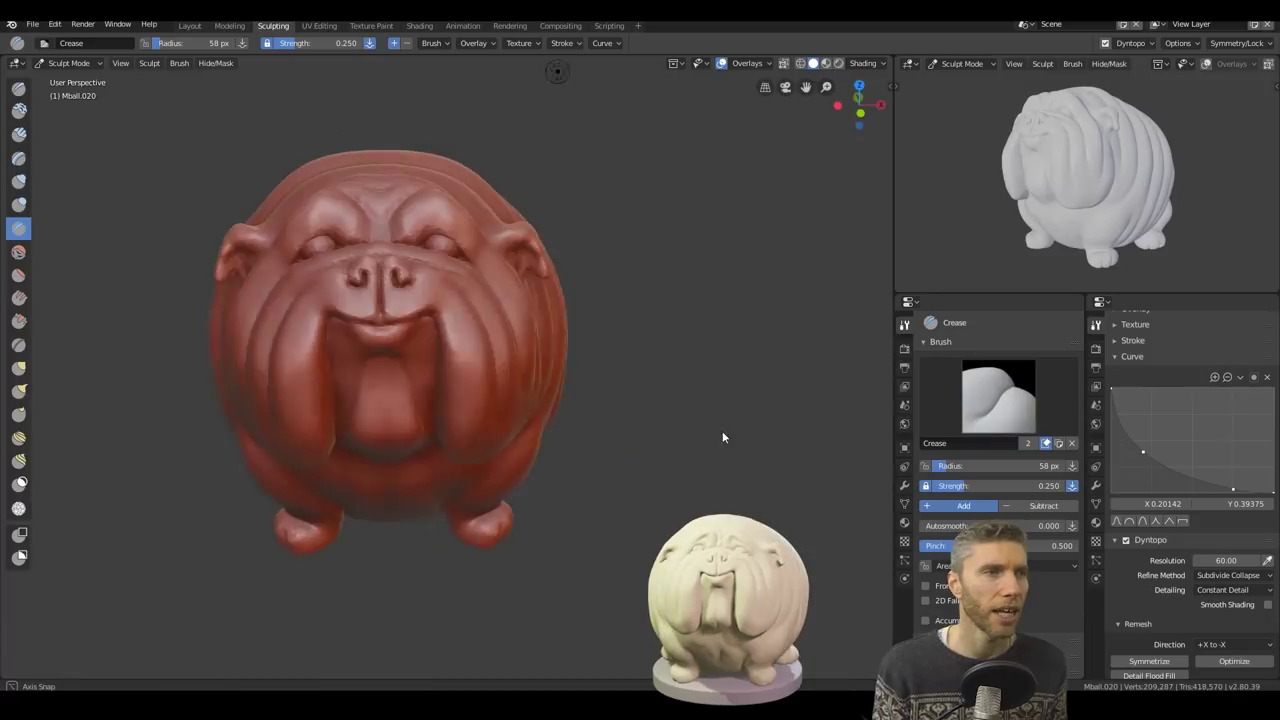
scroll(482, 380, "up", 5)
scroll(600, 350, "down", 4)
From a front view of the face, crease the nostrils and mouth line.
middle_click_drag(600, 350, 476, 244)
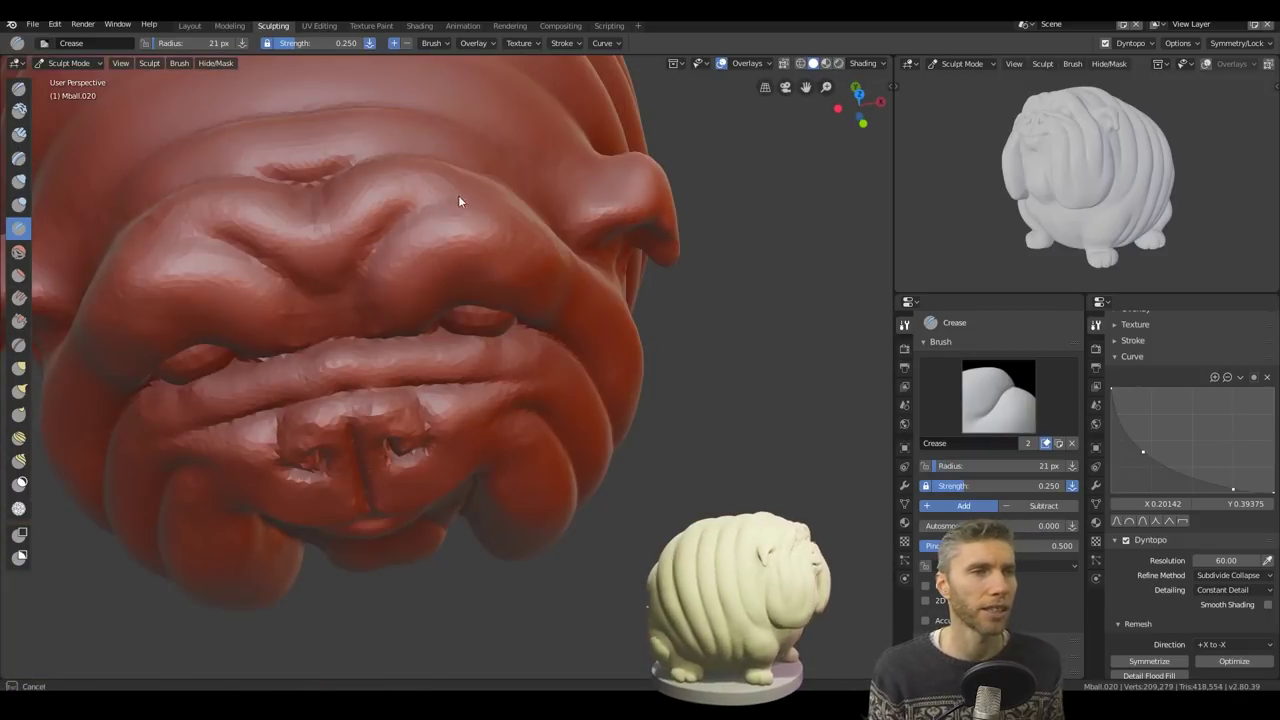
middle_click_drag(458, 200, 393, 246)
middle_click_drag(188, 310, 511, 274)
scroll(511, 274, "down", 4)
scroll(340, 198, "up", 5)
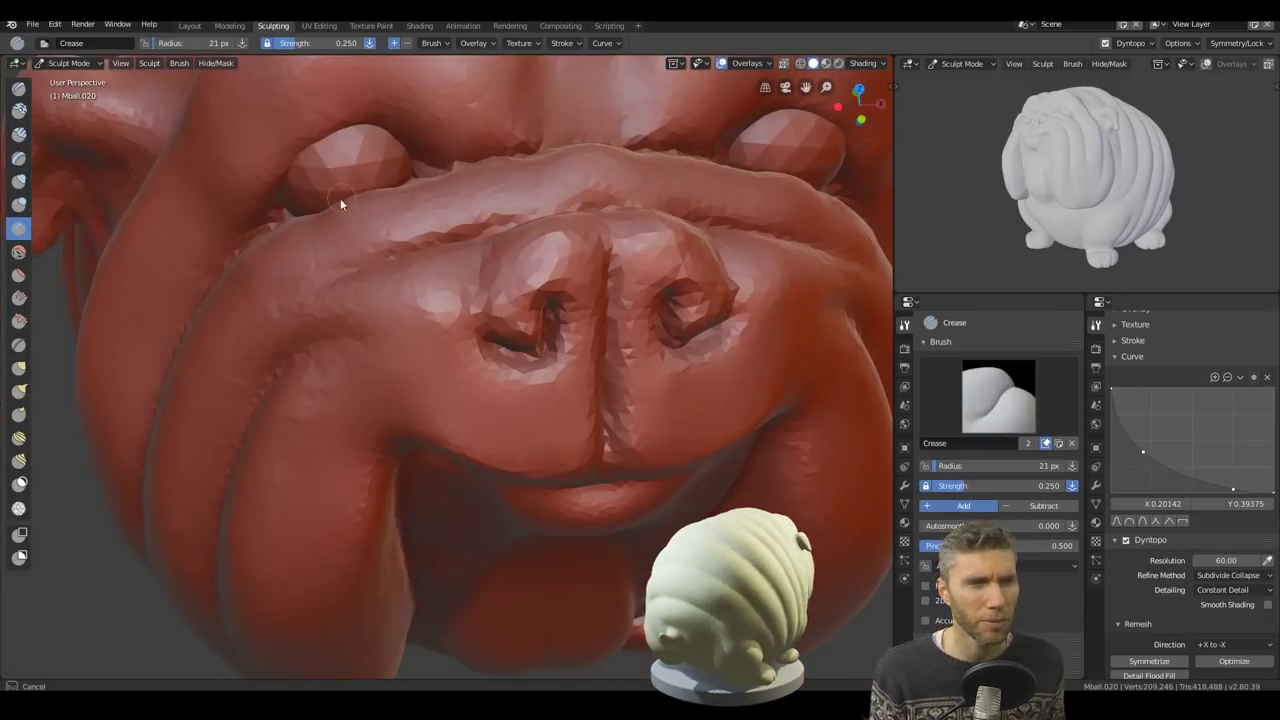
mouse_move(340, 198)
middle_mouse_down()
mouse_move(578, 143)
mouse_move(583, 467)
mouse_move(608, 422)
middle_mouse_up()
scroll(583, 467, "down", 3)
scroll(608, 422, "down", 3)
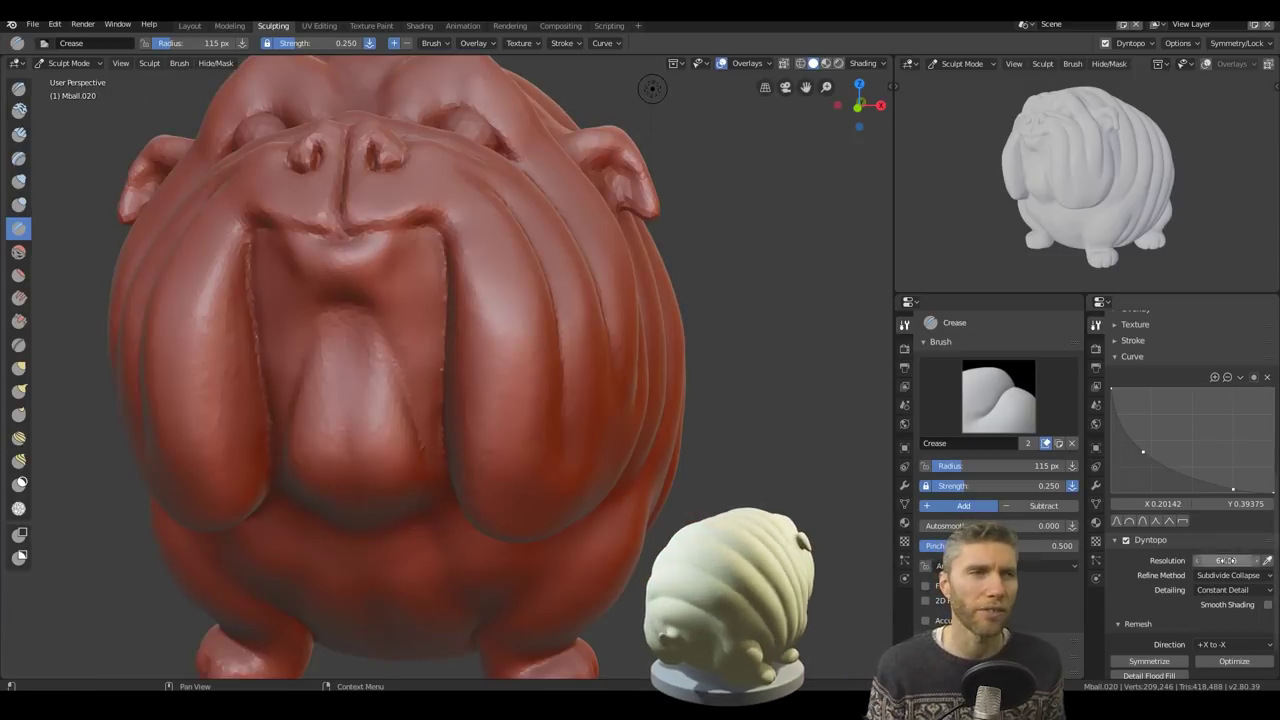
Frame the nostrils and mouth line and work the snout with the Draw brush.
scroll(420, 154, "up", 5)
middle_click_drag(332, 312, 462, 271, "ctrl")
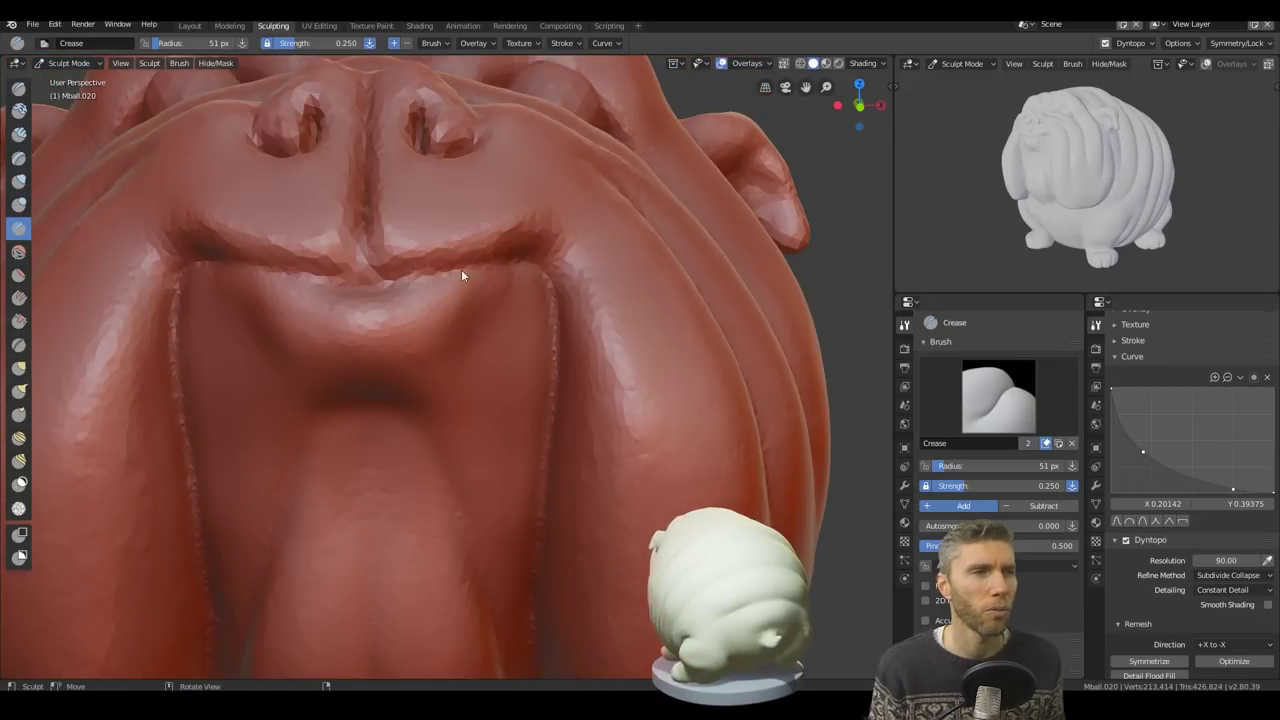
scroll(509, 360, "down", 5)
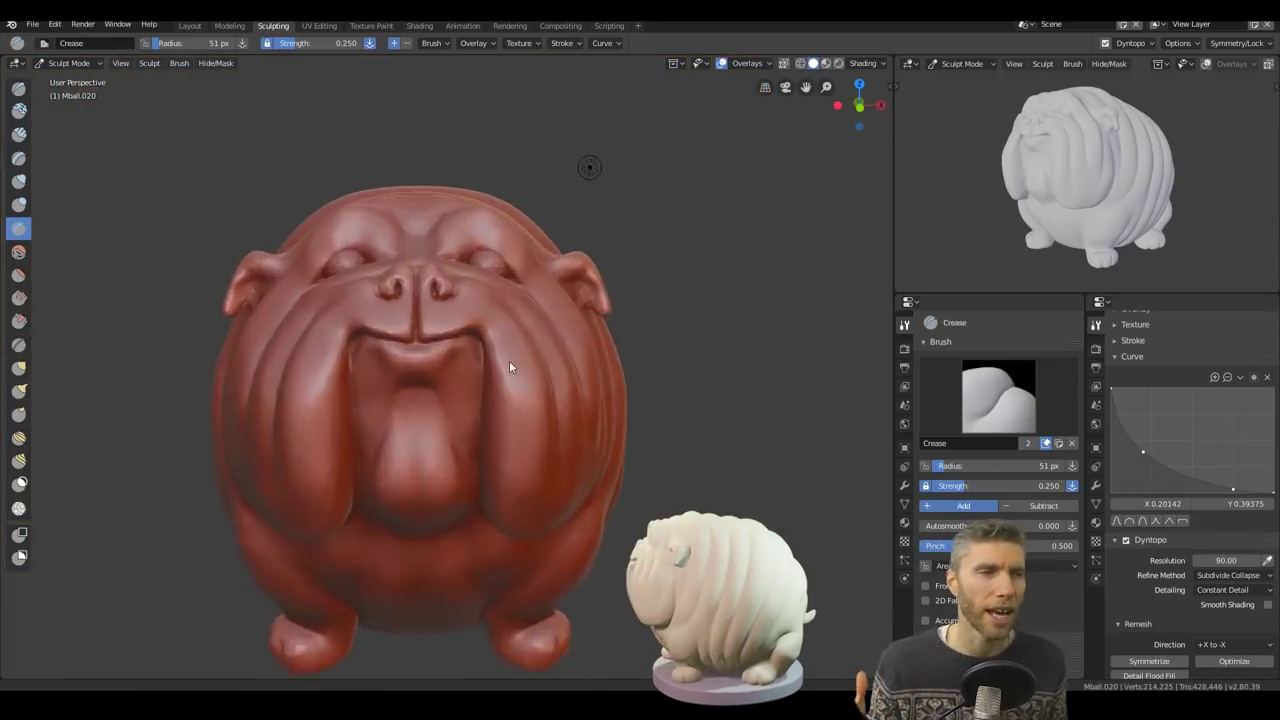
middle_click_drag(509, 360, 397, 458)
scroll(397, 458, "up", 5)
key("x")
middle_click_drag(395, 372, 393, 484)
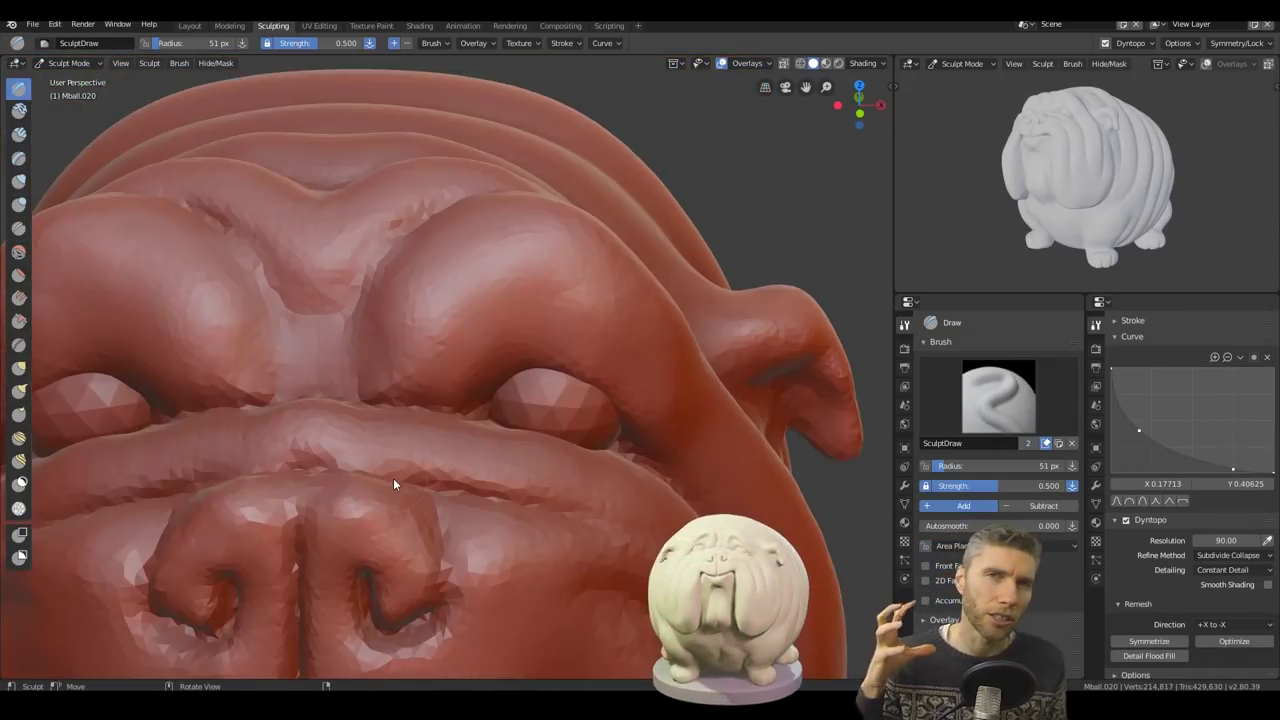
Crease along the lips and mouth line from beneath the snout.
key("shift+c")
middle_click_drag(327, 440, 547, 576)
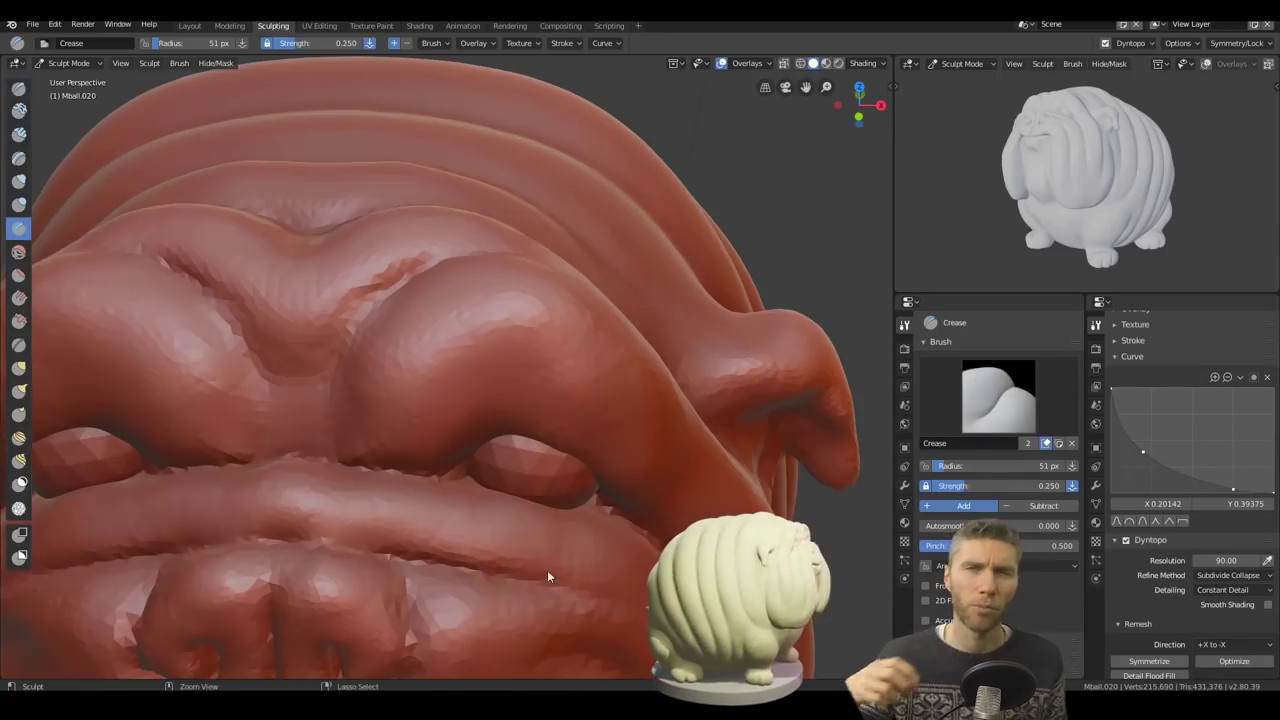
mouse_move(470, 492)
middle_mouse_down()
mouse_move(311, 394)
mouse_move(345, 291)
middle_mouse_up()
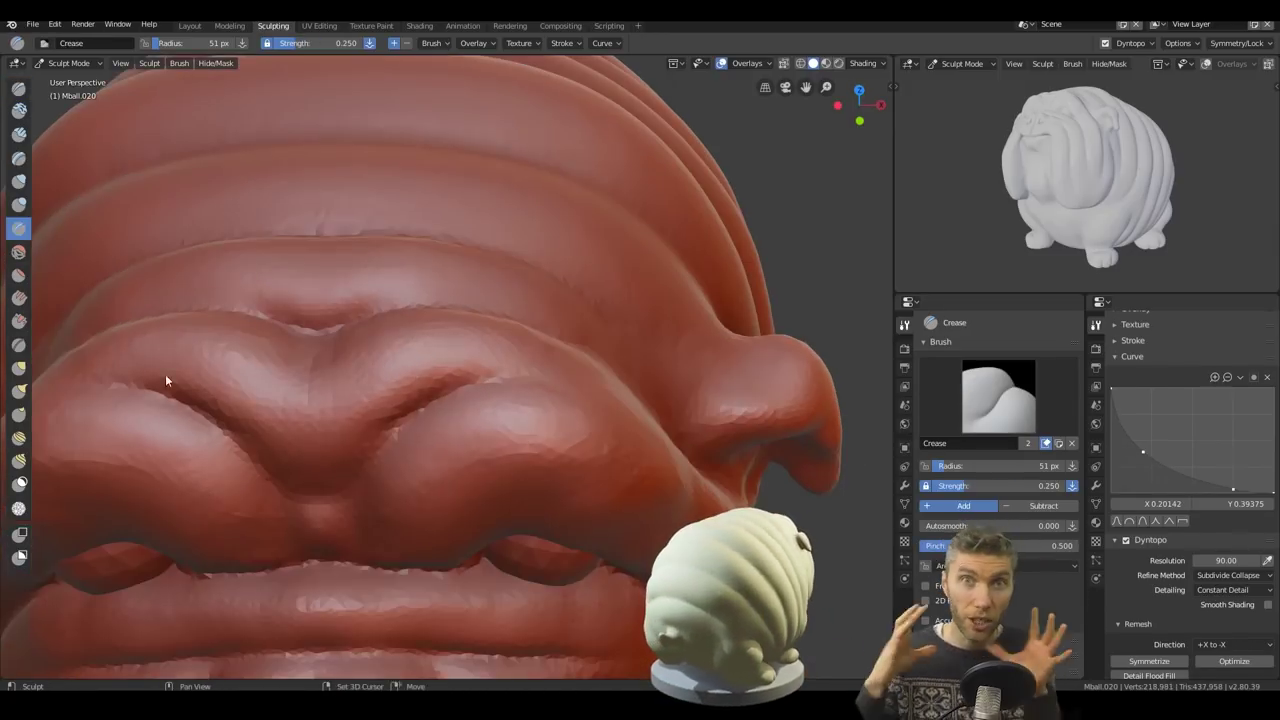
mouse_move(166, 380)
middle_mouse_down()
mouse_move(403, 346)
mouse_move(558, 474)
mouse_move(656, 332)
mouse_move(729, 357)
mouse_move(351, 337)
mouse_move(683, 269)
mouse_move(514, 580)
mouse_move(560, 477)
mouse_move(594, 514)
mouse_move(571, 509)
middle_mouse_up()
scroll(558, 474, "down", 4)
scroll(656, 332, "up", 2)
scroll(571, 509, "down", 3)
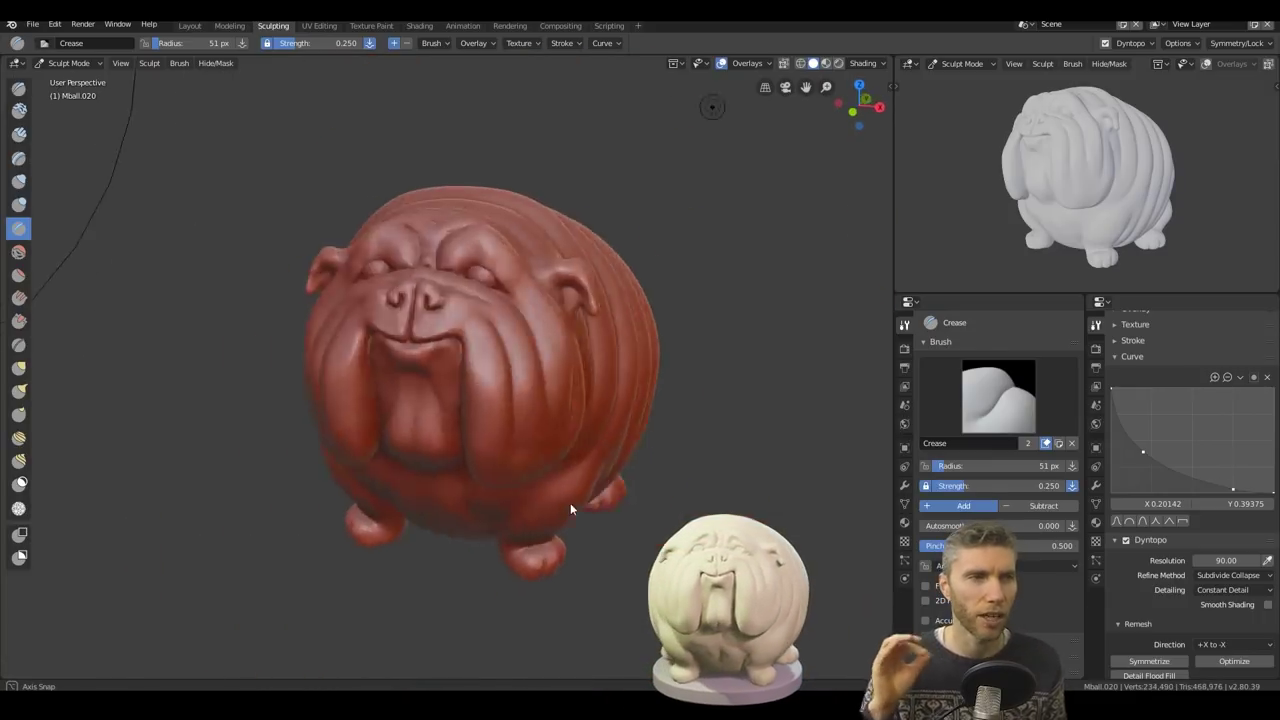
scroll(476, 400, "up", 4)
Bend the Draw brush falloff into a concave curve and set its radius to 70 px.
key("x")
middle_click_drag(477, 400, 548, 392)
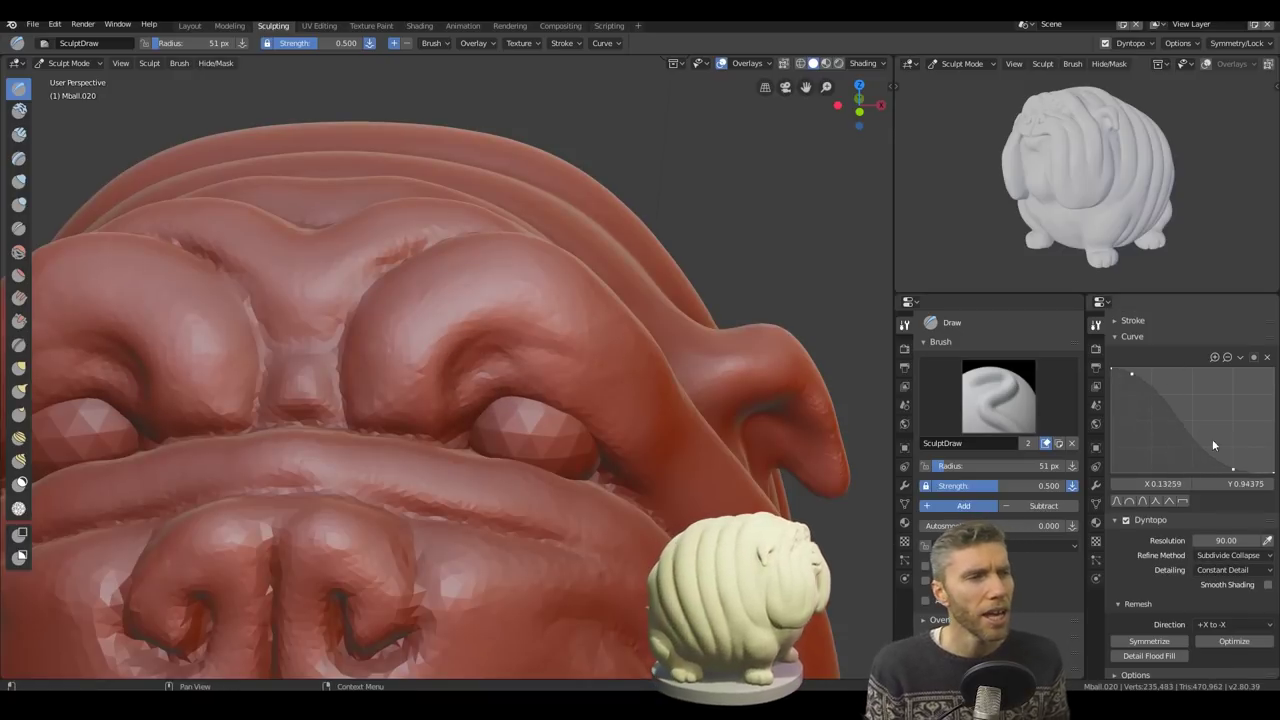
left_click_drag(1131, 374, 1135, 388)
left_click(558, 370)
mouse_move(558, 370)
middle_mouse_down()
mouse_move(394, 420)
mouse_move(597, 339)
middle_mouse_up()
scroll(446, 428, "down", 3)
scroll(518, 251, "down", 4)
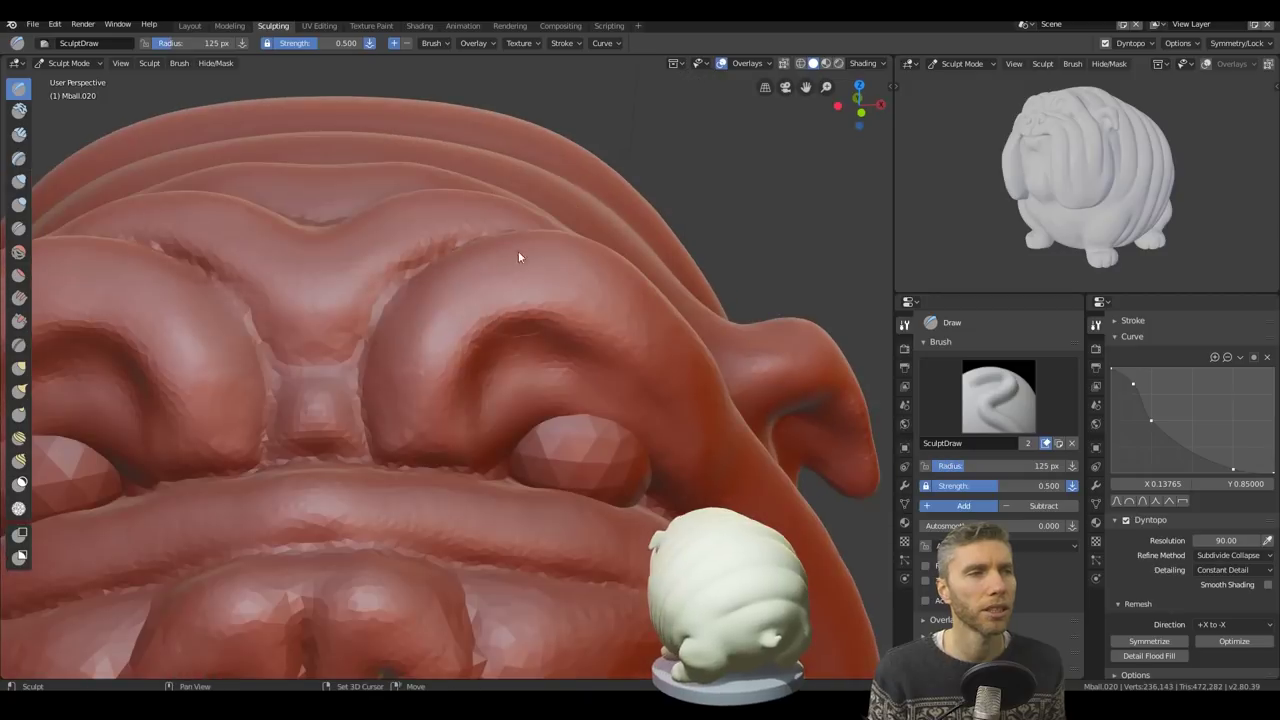
middle_click_drag(518, 251, 489, 519)
Deepen the brow and eyelid folds beside the eye with Snake Hook, Draw and Crease.
key("k")
scroll(486, 343, "up", 6)
mouse_move(486, 343)
middle_mouse_down()
mouse_move(300, 306)
mouse_move(279, 480)
mouse_move(531, 537)
middle_mouse_up()
scroll(300, 306, "up", 2)
key("x")
scroll(531, 537, "down", 5)
scroll(443, 371, "up", 5)
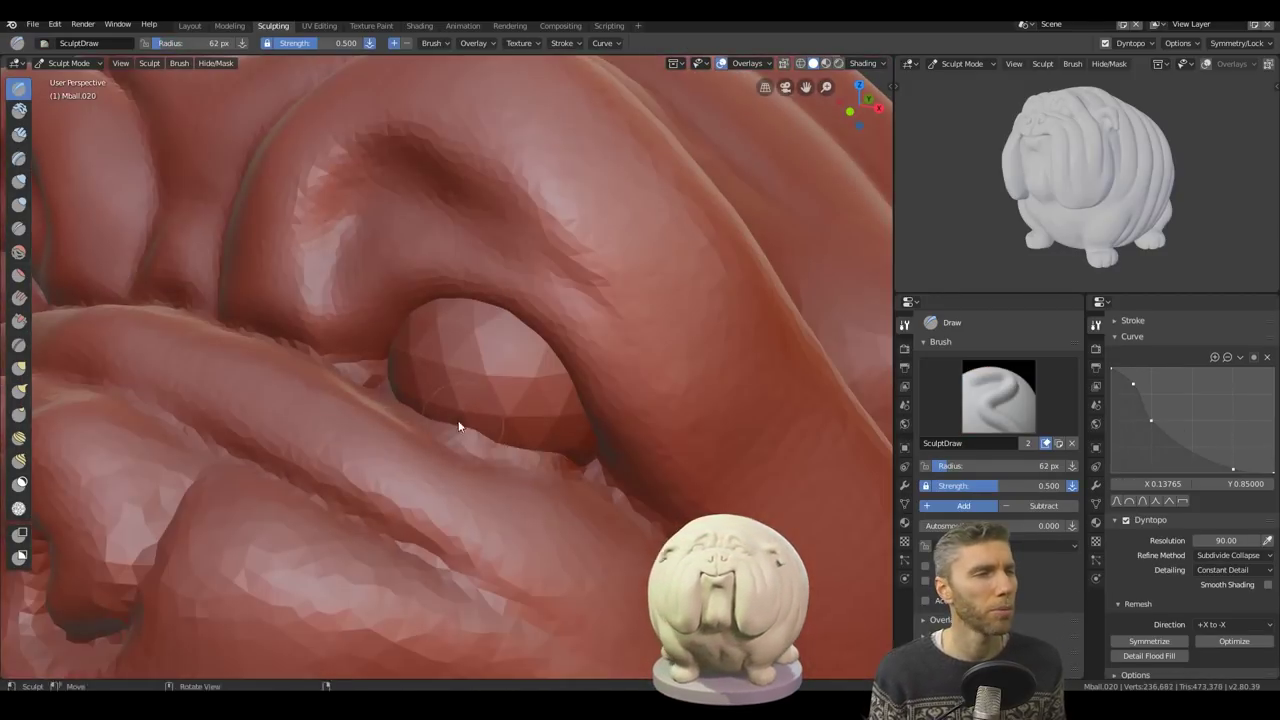
key("shift+c")
left_click_drag(582, 470, 664, 537)
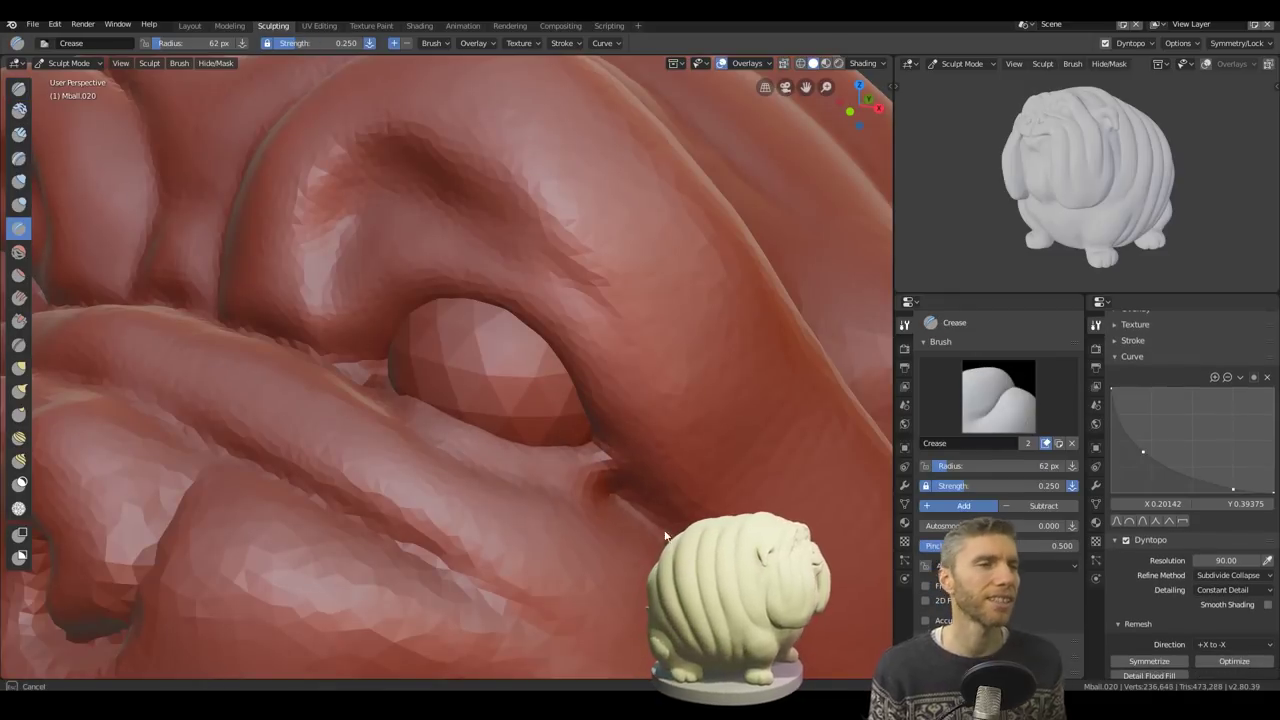
mouse_move(632, 488)
middle_mouse_down()
mouse_move(528, 452)
mouse_move(608, 108)
middle_mouse_up()
Review the whole dog and a side close-up with the Draw brush active.
key("x")
scroll(558, 486, "down", 5)
scroll(608, 108, "down", 5)
scroll(623, 457, "up", 5)
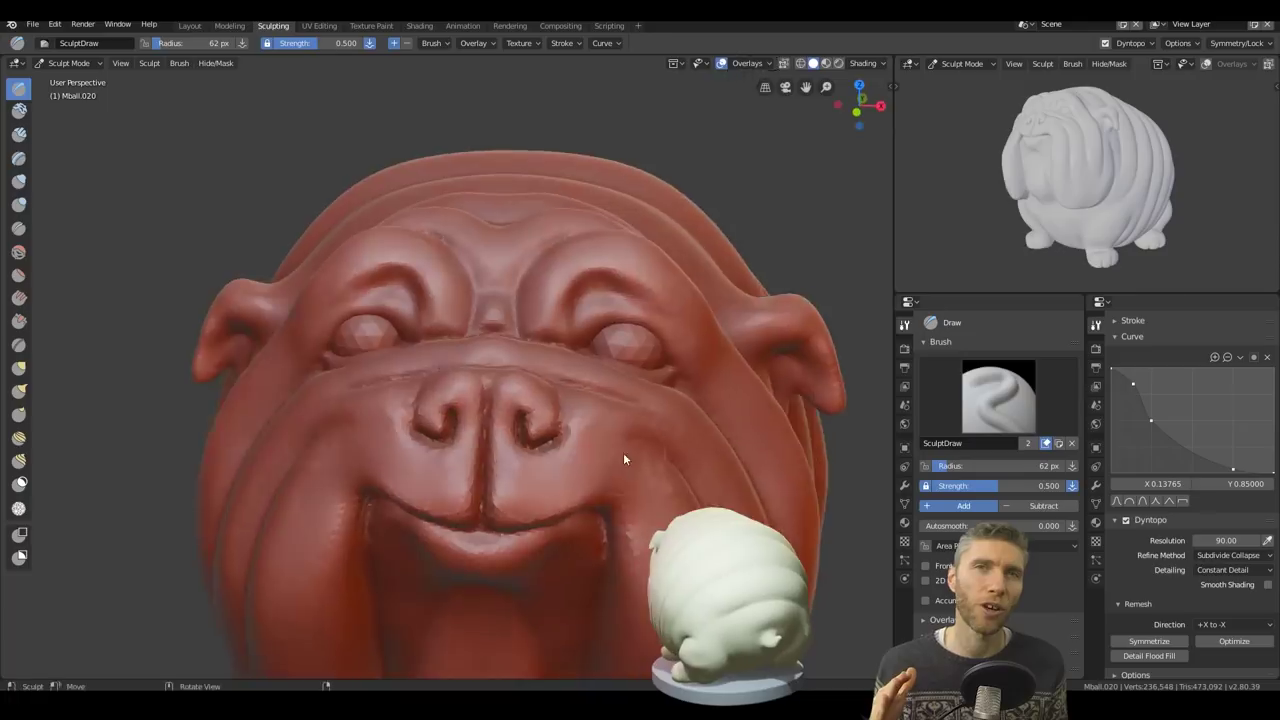
middle_click_drag(623, 457, 583, 494)
scroll(583, 494, "down", 5)
scroll(620, 209, "up", 5)
middle_click_drag(620, 209, 613, 375)
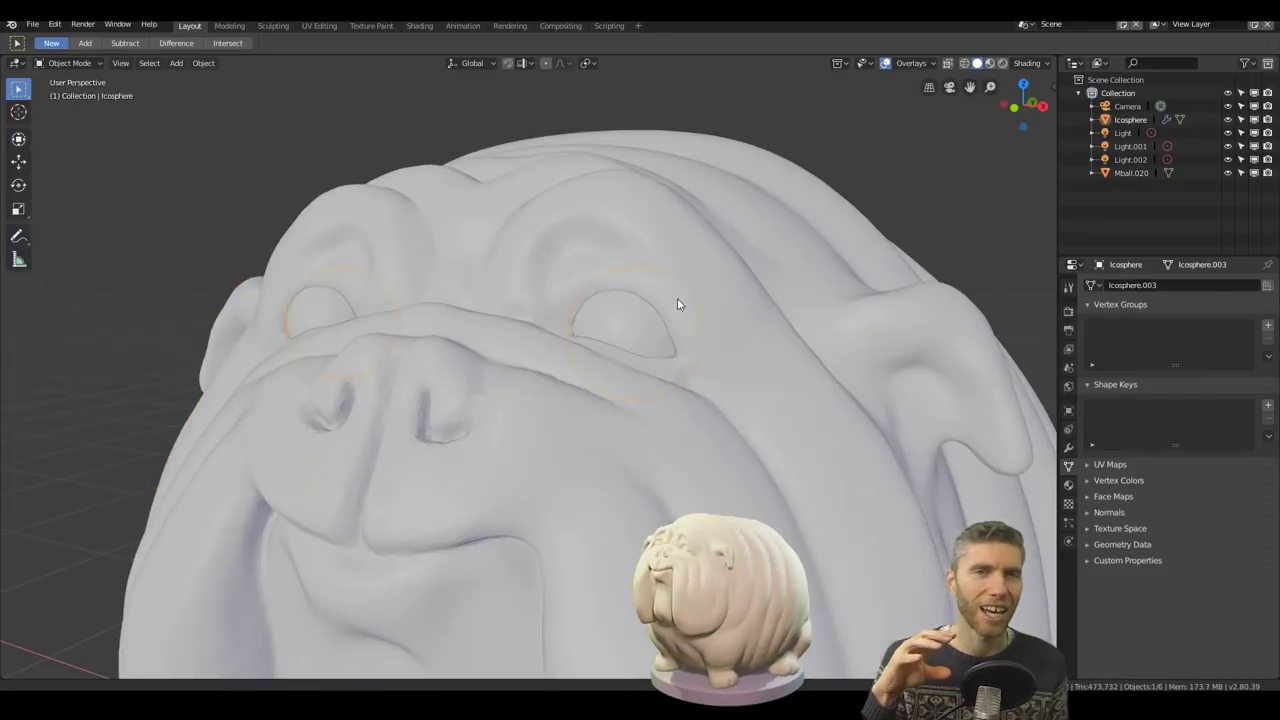
Switch to the Sculpting workspace and view the dog's face from the front.
left_click(1178, 310)
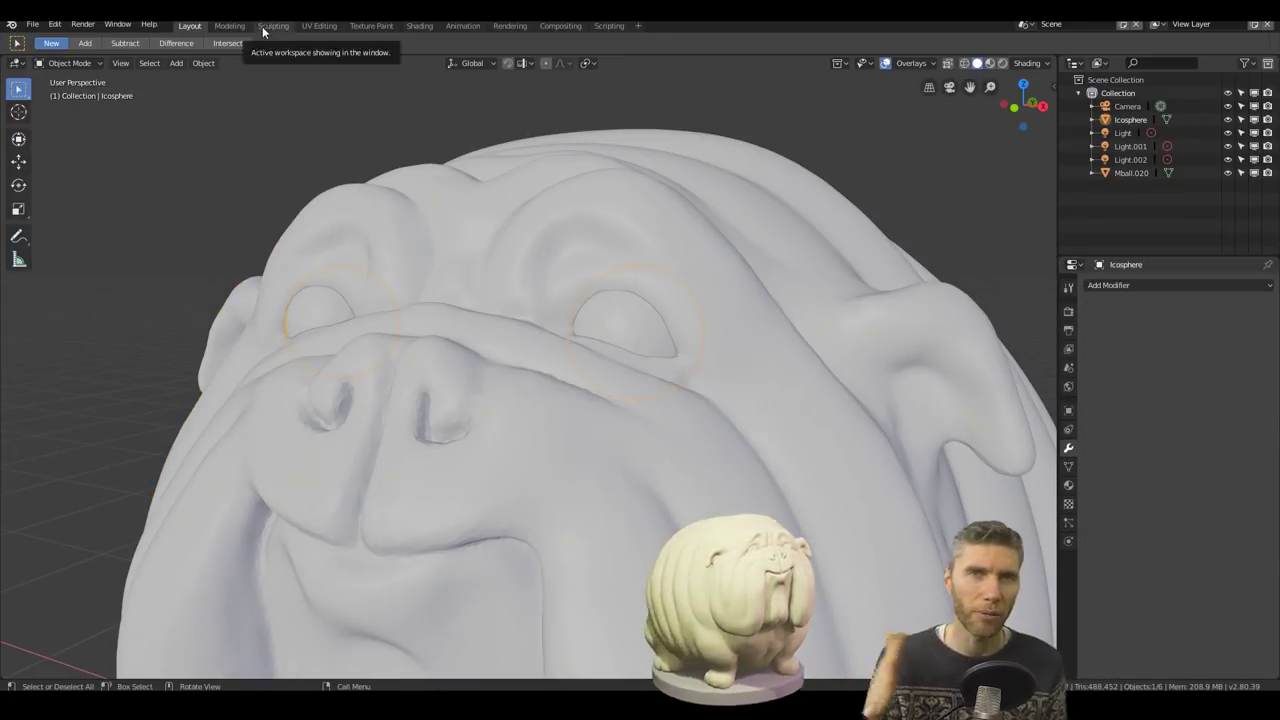
left_click(273, 25)
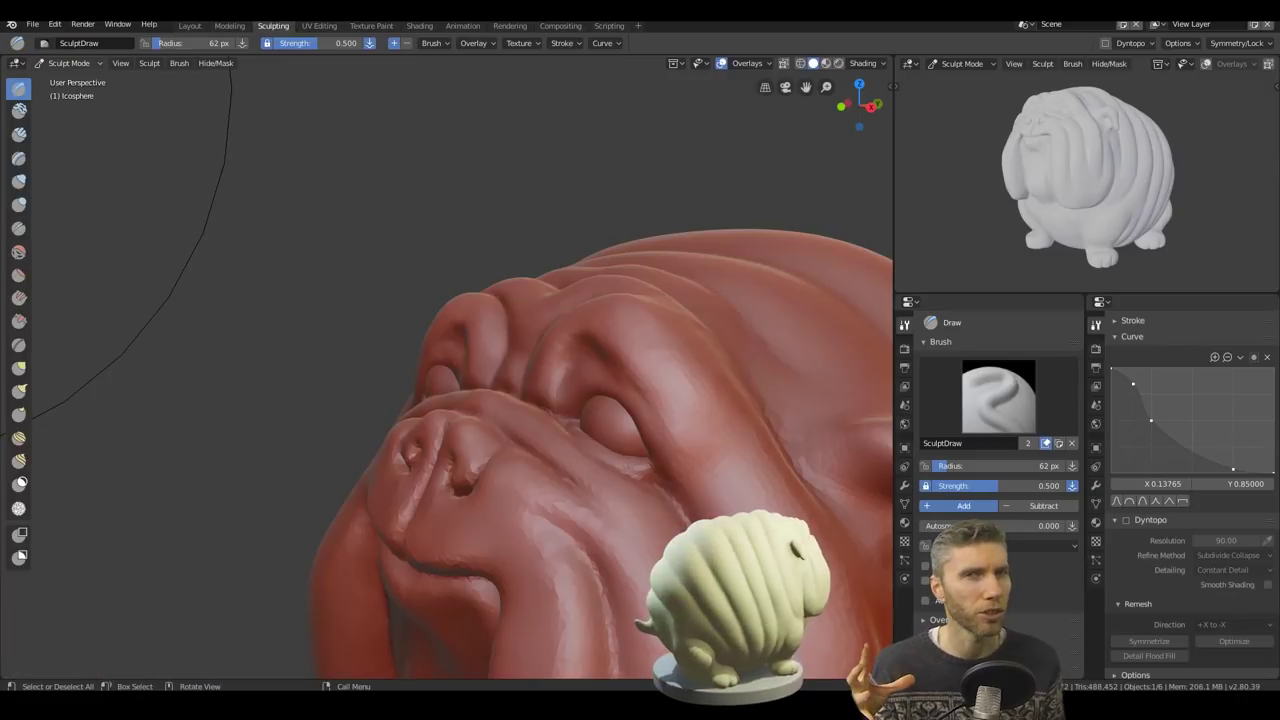
middle_click_drag(560, 330, 558, 315)
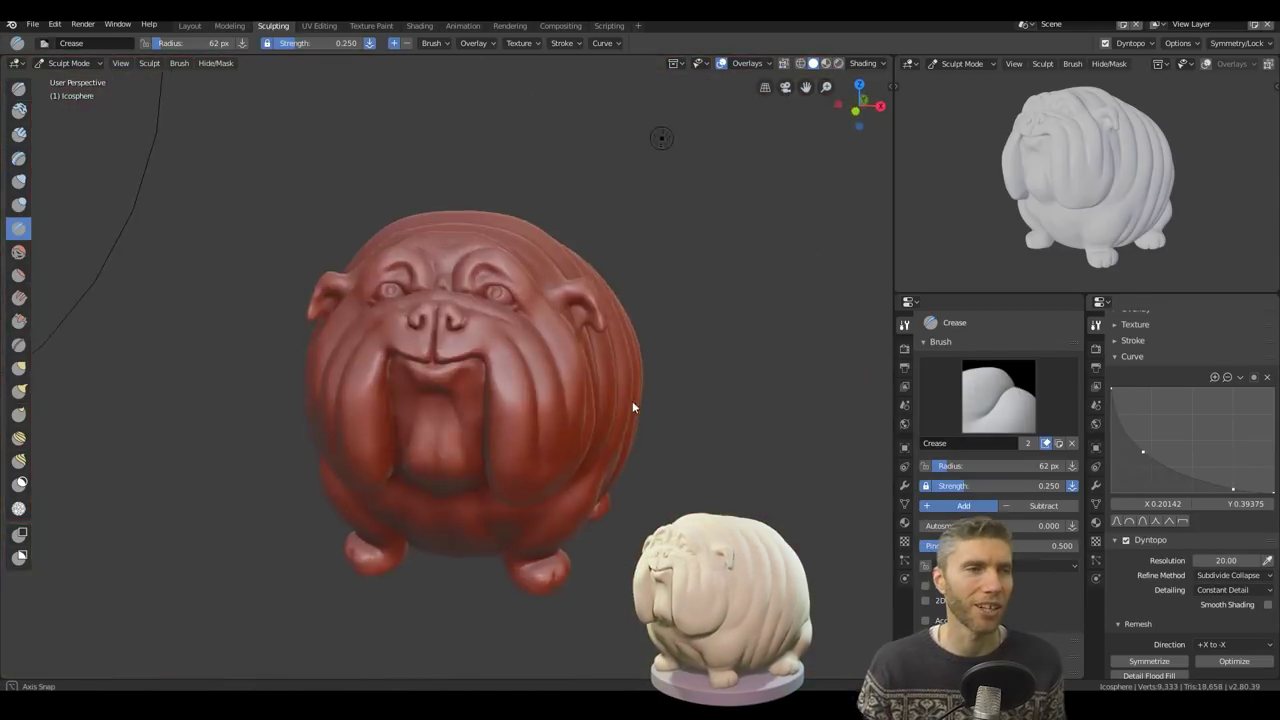
middle_click_drag(632, 400, 626, 350)
Open File > Save As, dismiss it, and make the dog body Mball.020 active.
left_click(32, 23)
left_click(60, 144)
key("Return")
left_click(190, 25)
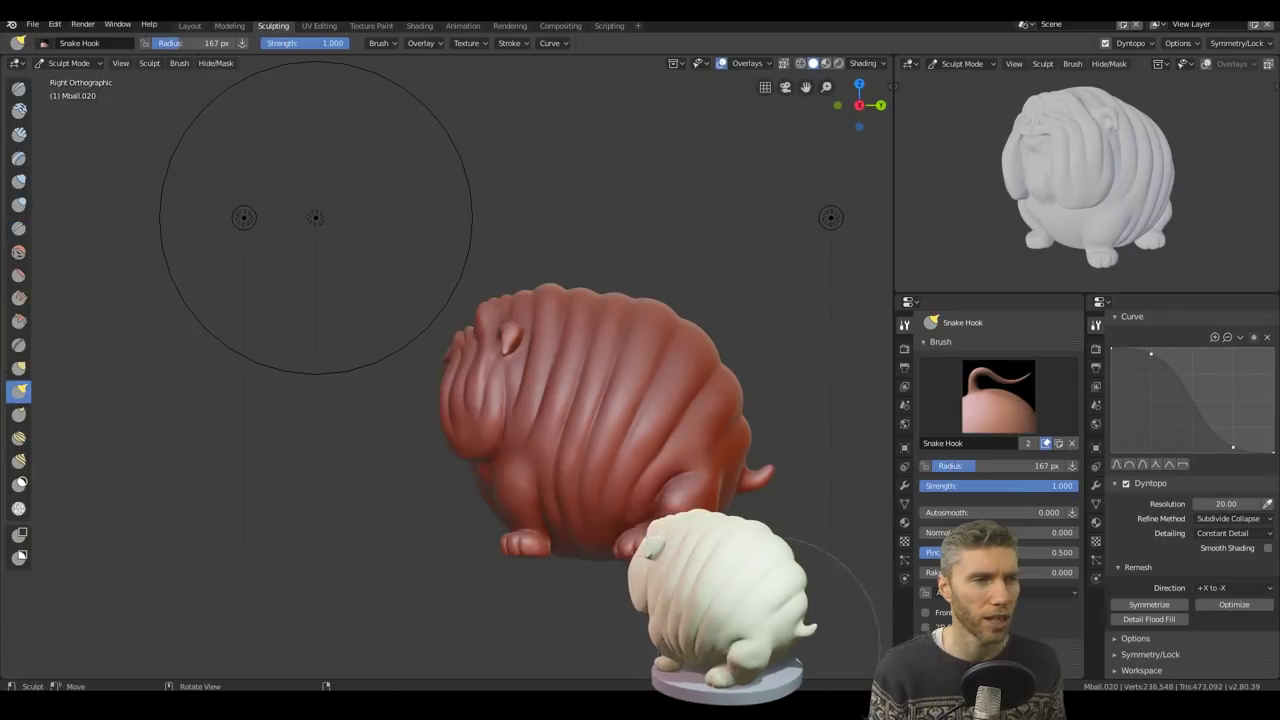
View the dog from the front and symmetrize the red body mesh.
scroll(548, 490, "up", 3)
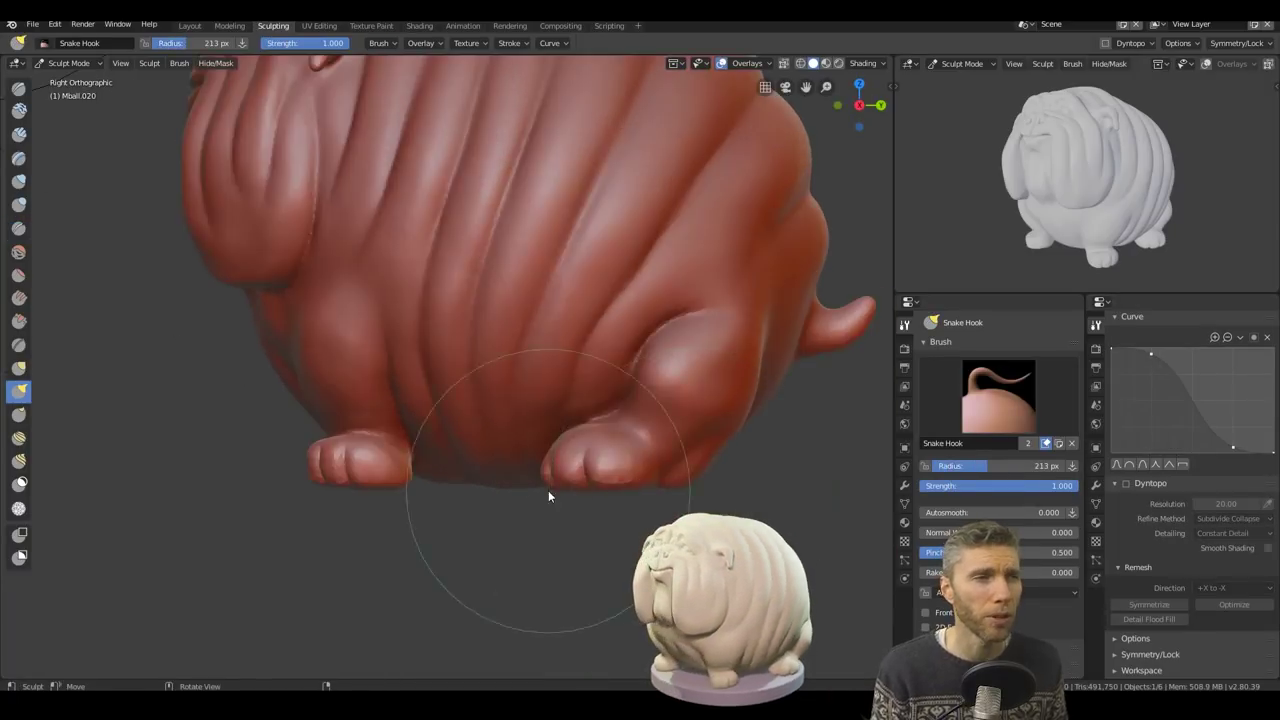
key("KP_1")
scroll(543, 458, "up", 4)
scroll(599, 494, "down", 4)
mouse_move(599, 494)
middle_mouse_down()
mouse_move(592, 468)
mouse_move(554, 470)
mouse_move(652, 476)
mouse_move(624, 471)
mouse_move(591, 497)
mouse_move(616, 487)
middle_mouse_up()
left_click(1149, 604)
left_click(1132, 567)
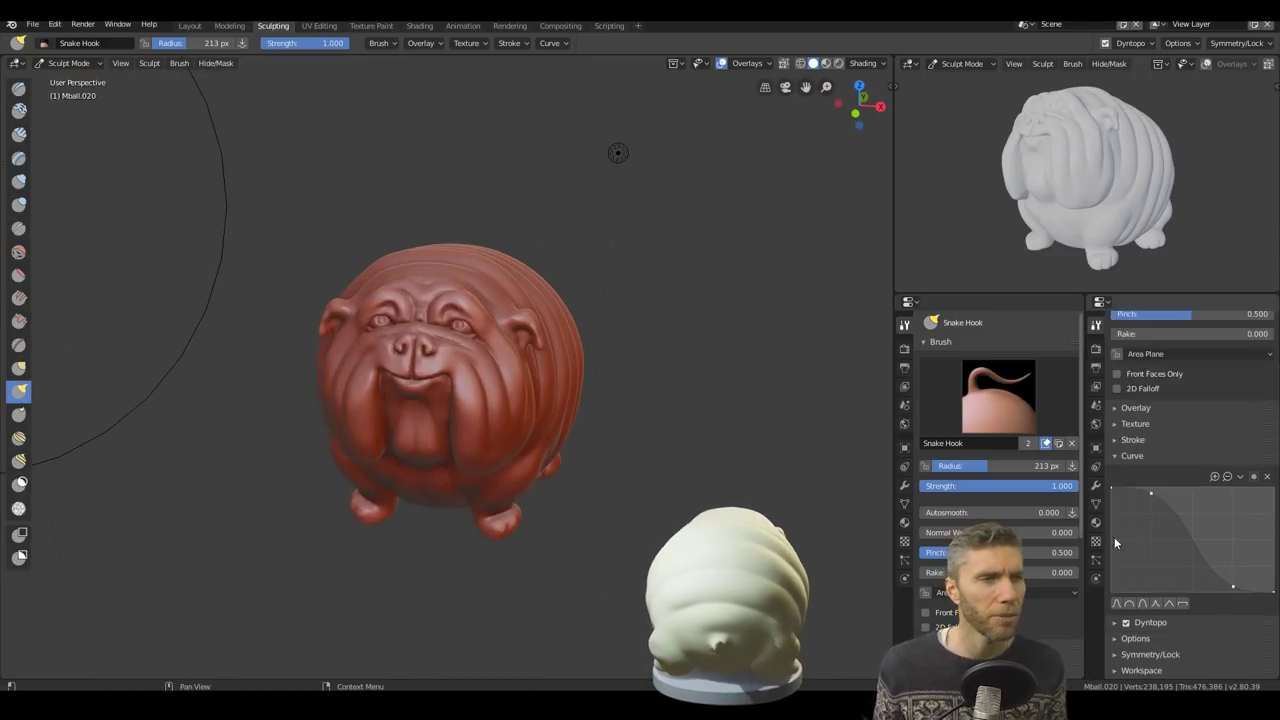
Set Dyntopo's Refine Method to Subdivide Edges at resolution 90 and shrink the brush to 192 px.
scroll(655, 263, "up", 5)
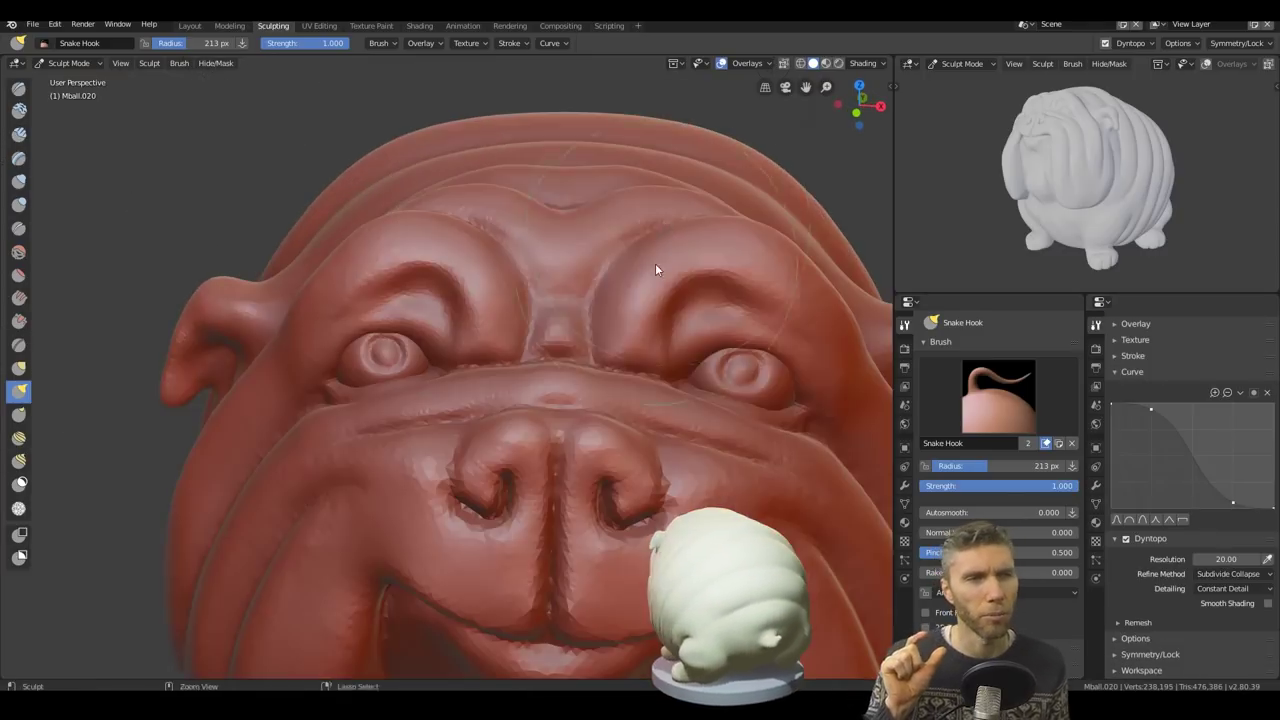
left_click(1228, 574)
key("Return")
middle_click_drag(423, 237, 609, 331)
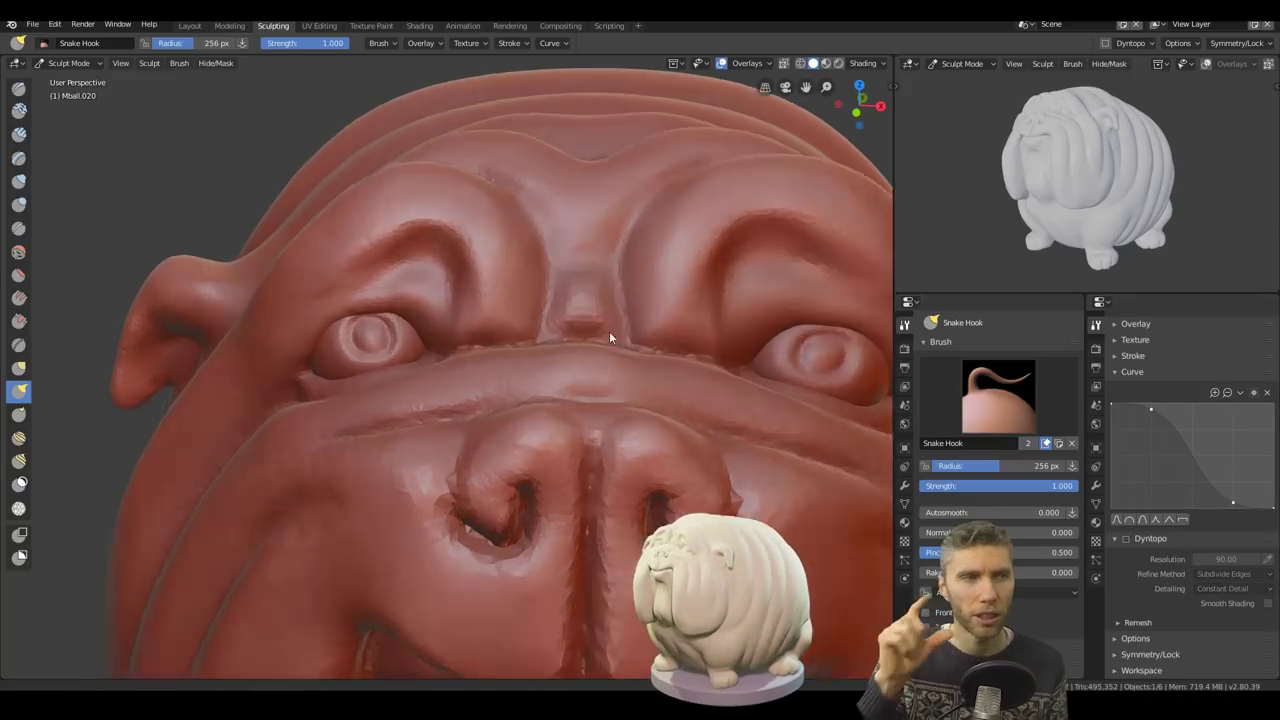
scroll(507, 215, "up", 2)
scroll(446, 286, "down", 1)
scroll(708, 308, "down", 1)
Orbit through face, underside, three-quarter and front views to check the symmetrized dog.
mouse_move(708, 308)
middle_mouse_down()
mouse_move(624, 308)
mouse_move(658, 356)
middle_mouse_up()
scroll(669, 318, "down", 4)
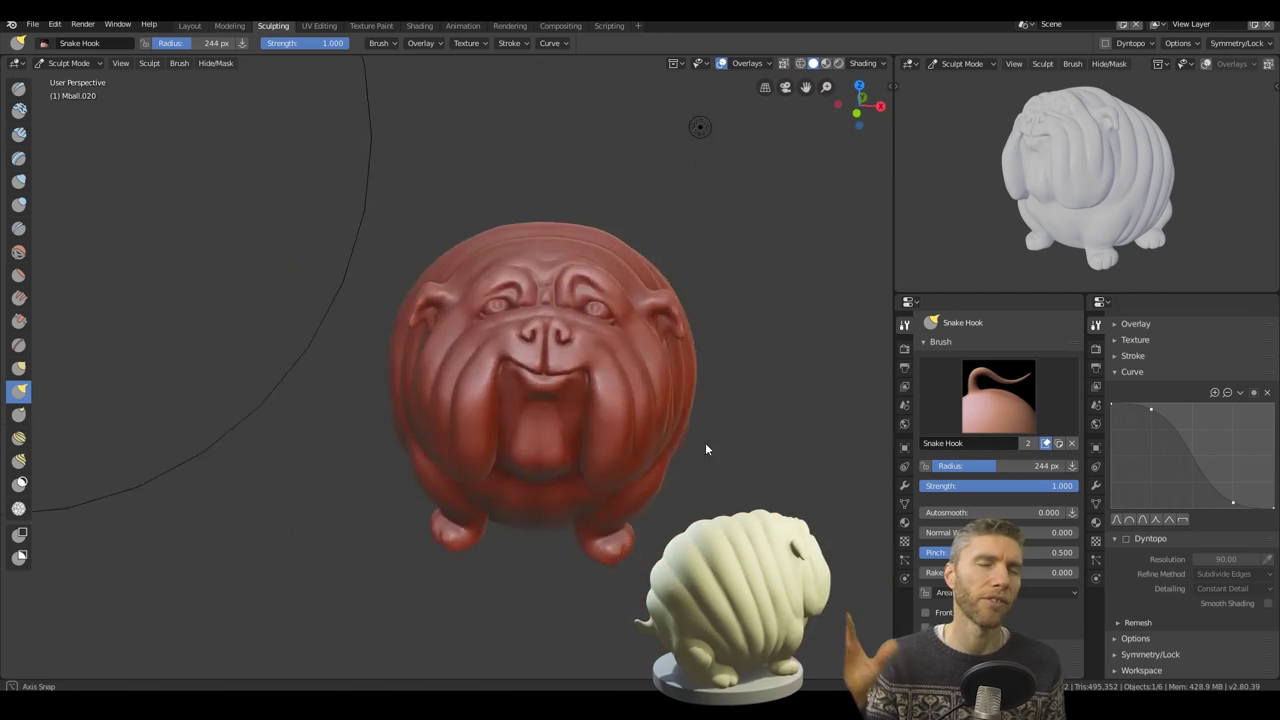
scroll(705, 442, "up", 3)
middle_click_drag(705, 442, 480, 375)
scroll(625, 458, "down", 2)
scroll(641, 333, "up", 4)
scroll(472, 517, "down", 2)
scroll(696, 447, "up", 4)
mouse_move(696, 447)
middle_mouse_down()
mouse_move(608, 348)
mouse_move(634, 339)
mouse_move(612, 513)
mouse_move(552, 452)
middle_mouse_up()
scroll(634, 339, "down", 3)
scroll(552, 452, "up", 3)
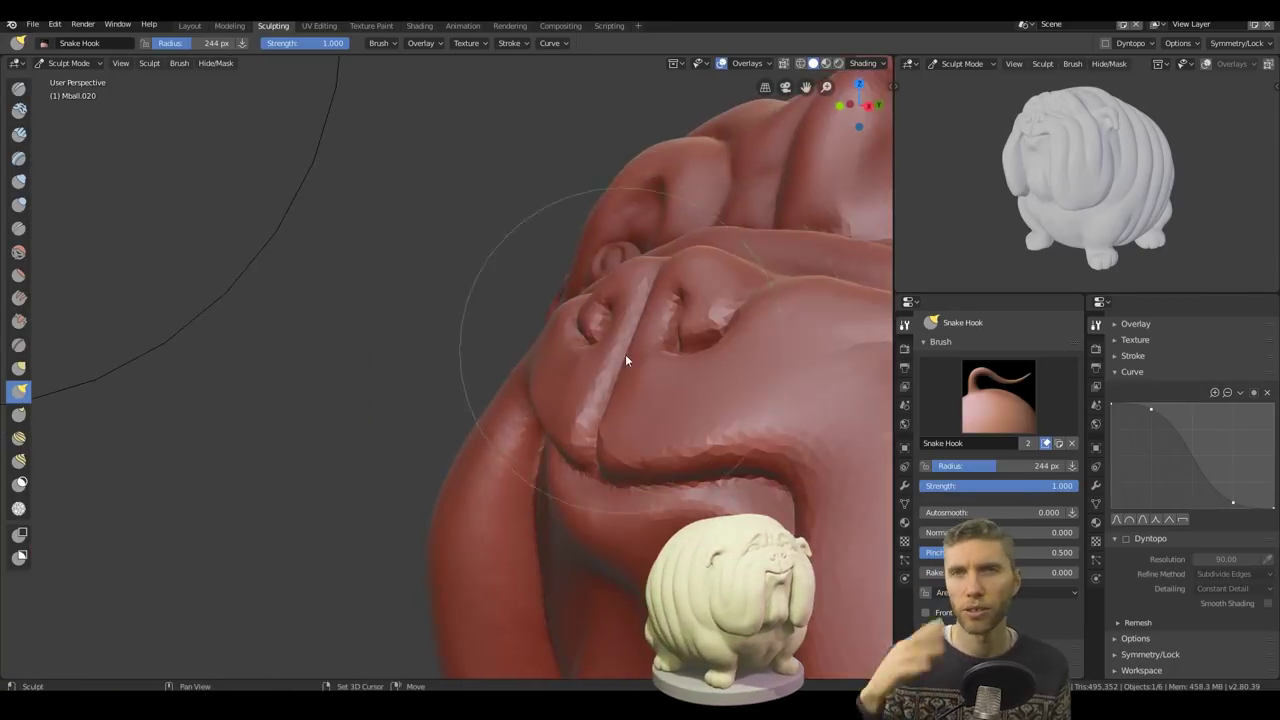
middle_click_drag(625, 354, 602, 599)
scroll(602, 599, "down", 3)
With the Draw brush, set Dyntopo detail resolution to 100 and enable Smooth Shading.
key("x")
scroll(642, 404, "up", 3)
type("f")
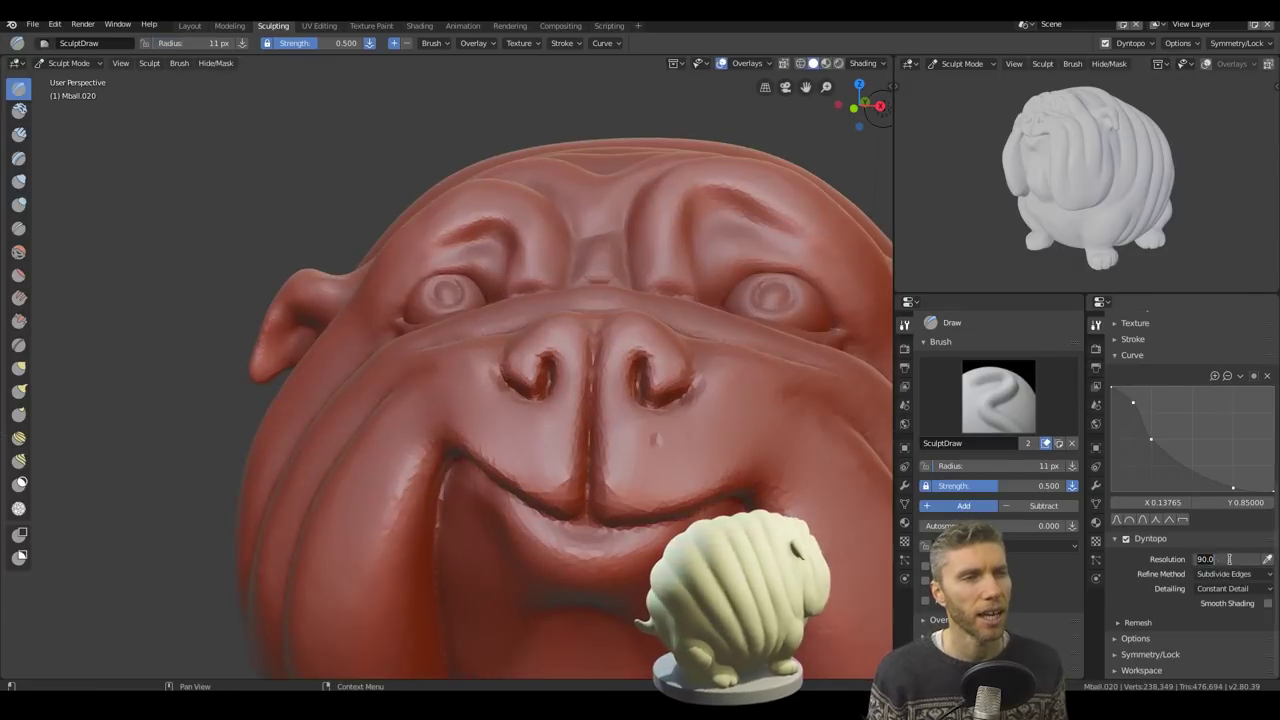
type("100")
key("Return")
middle_click_drag(690, 470, 735, 473)
scroll(529, 438, "down", 5)
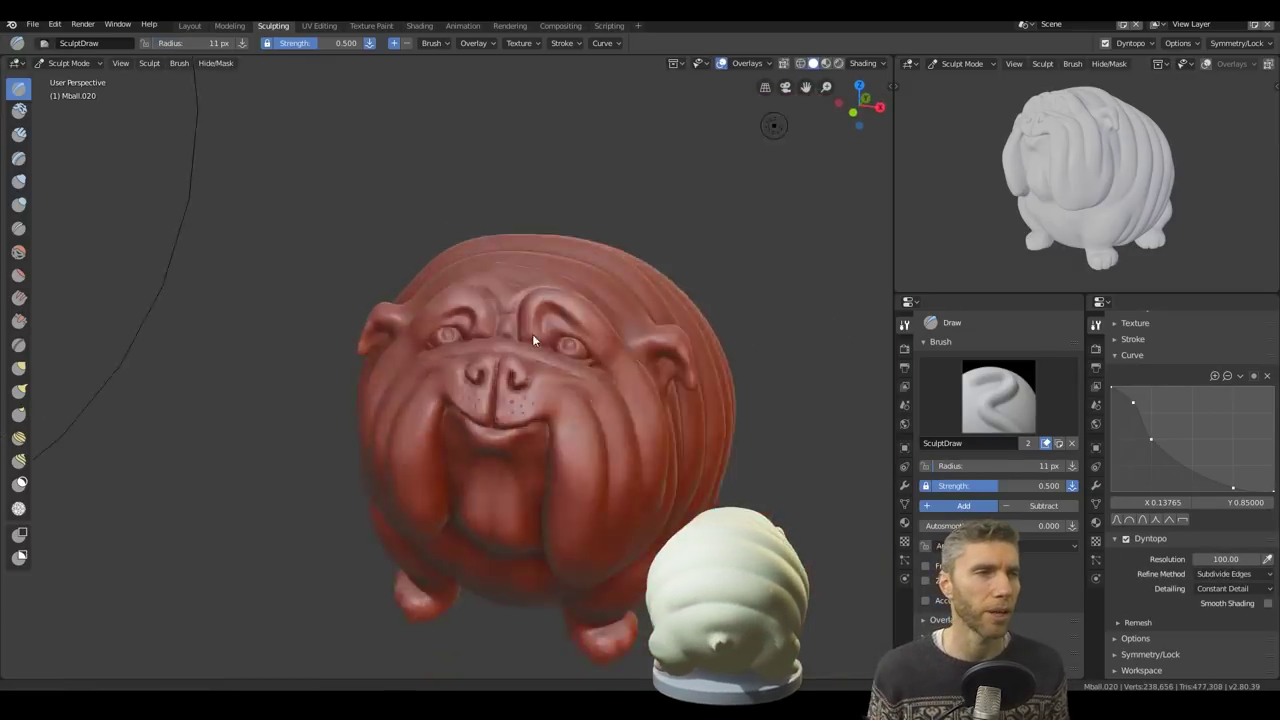
scroll(588, 462, "up", 5)
middle_click_drag(588, 462, 664, 473)
left_click(1267, 604)
Alternate between the Pinch and Crease brushes to work the crease around the nose and mouth.
scroll(586, 430, "up", 3)
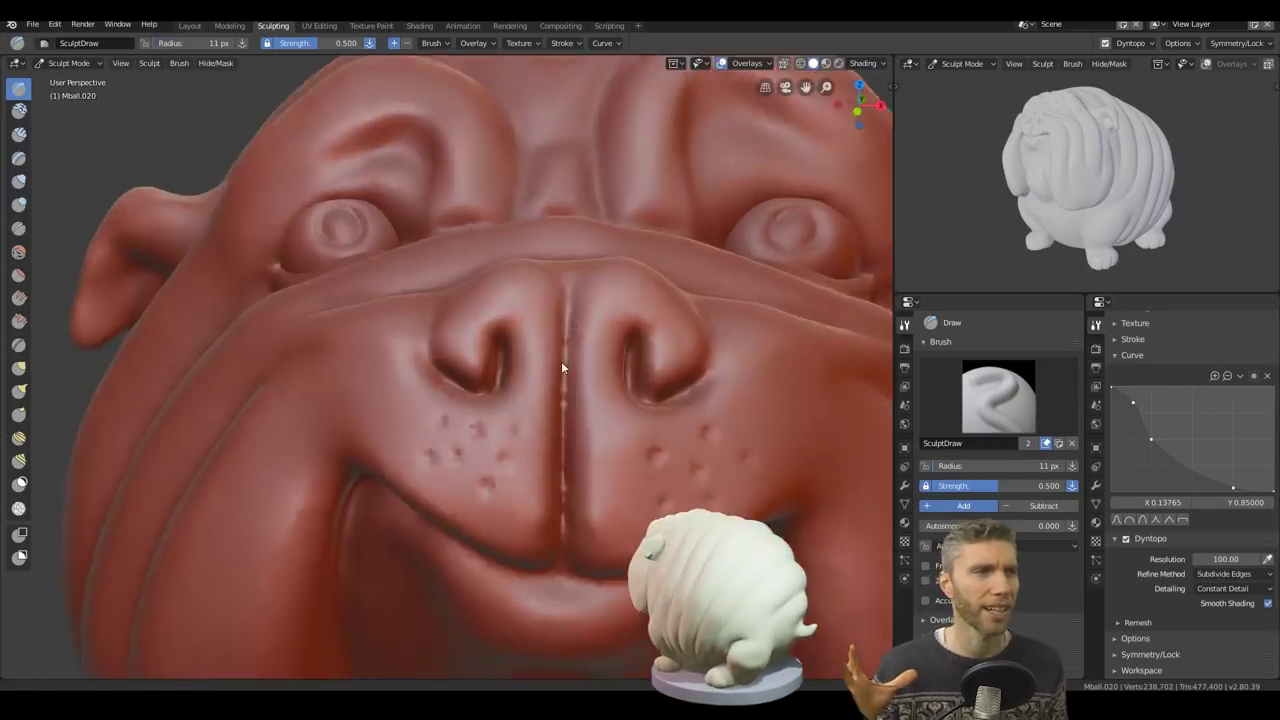
key("shift+c")
key("f")
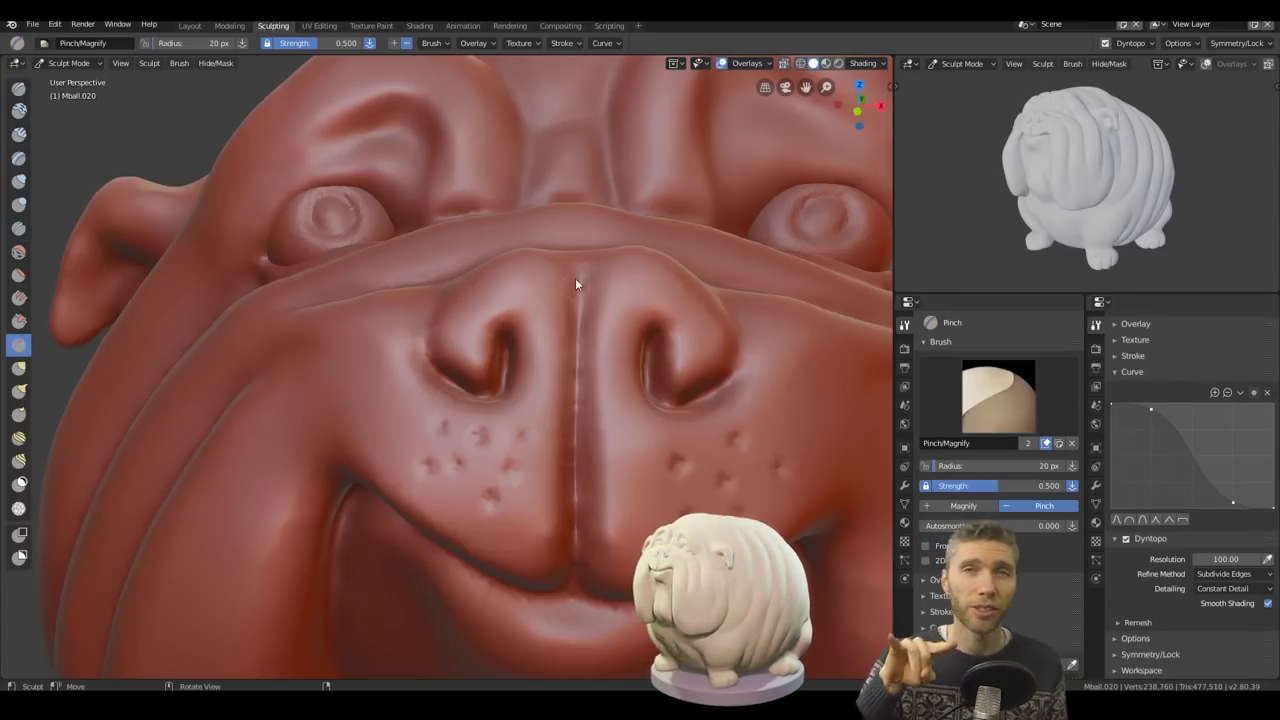
middle_click_drag(610, 480, 729, 361)
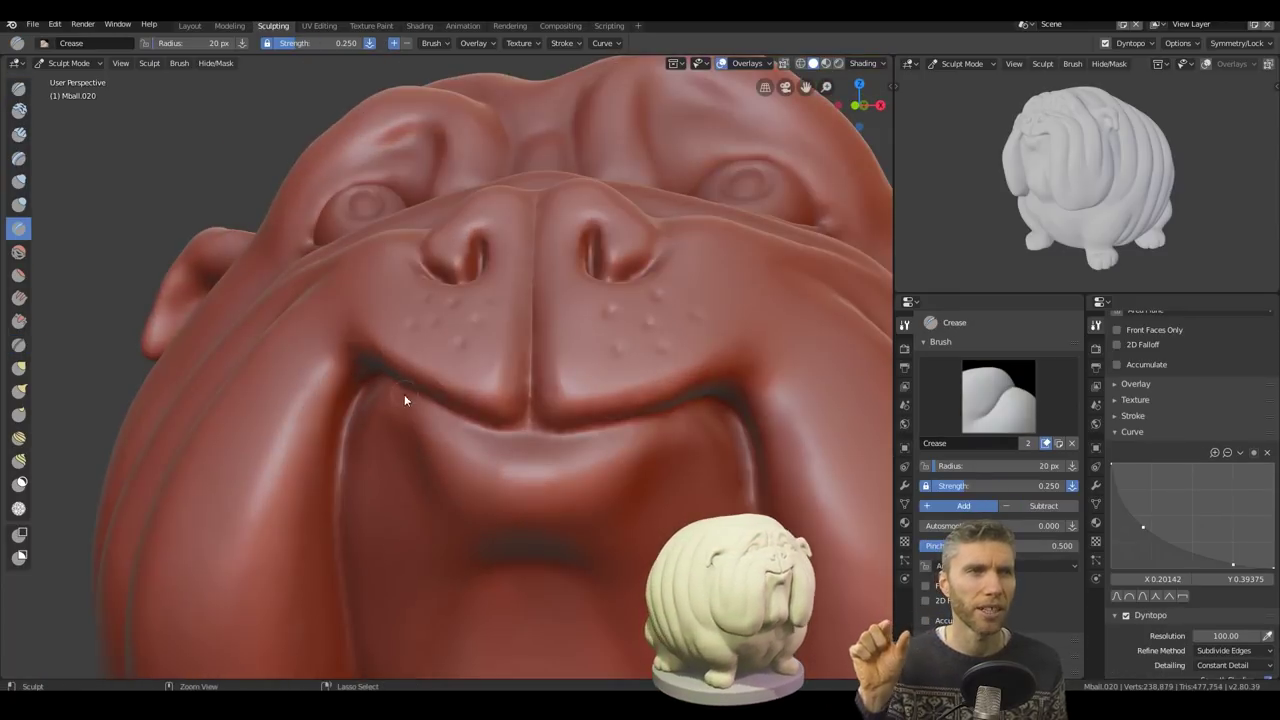
mouse_move(618, 432)
middle_mouse_down()
mouse_move(586, 371)
mouse_move(606, 429)
mouse_move(120, 451)
mouse_move(364, 404)
mouse_move(374, 286)
mouse_move(403, 443)
mouse_move(411, 403)
mouse_move(273, 358)
mouse_move(686, 343)
mouse_move(120, 286)
mouse_move(214, 371)
mouse_move(459, 366)
mouse_move(591, 400)
mouse_move(469, 449)
mouse_move(366, 327)
middle_mouse_up()
key("p")
key("shift+c")
Toggle between the Pinch and Crease brushes while viewing the dog's face from the front.
key("p")
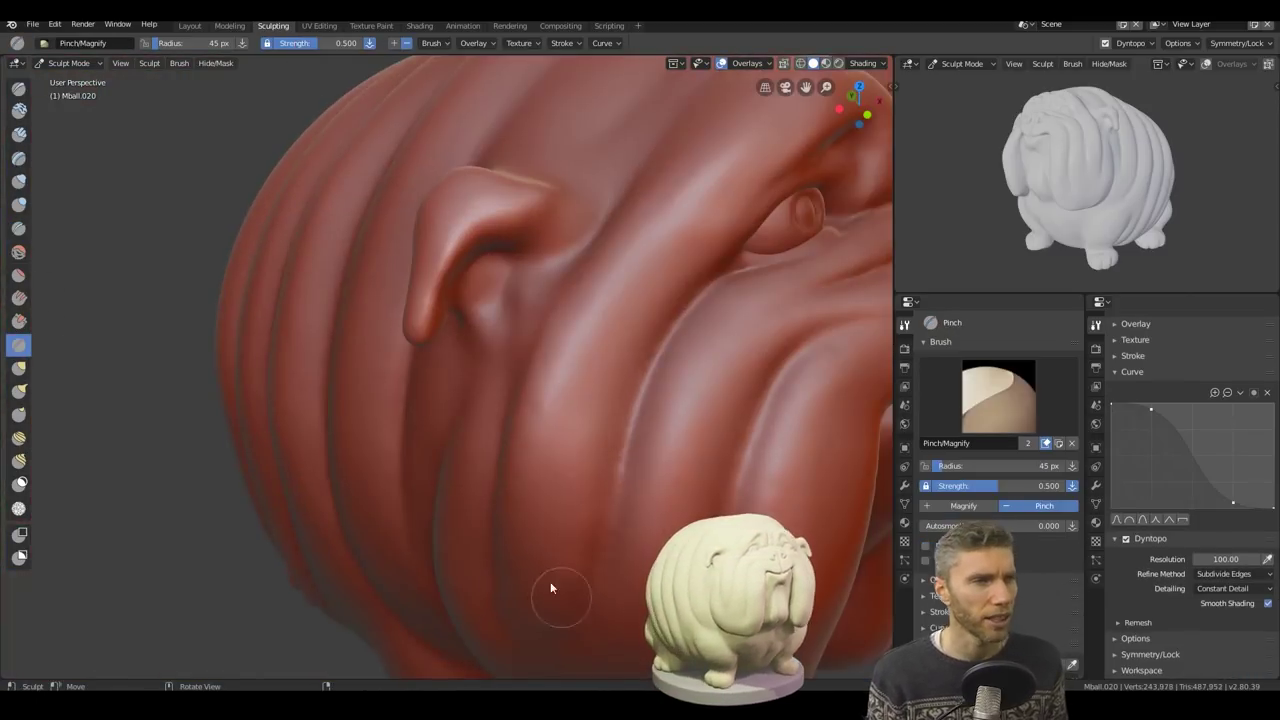
key("shift+c")
middle_click_drag(597, 622, 411, 292)
key("p")
key("shift+c")
mouse_move(416, 423)
middle_mouse_down()
mouse_move(543, 312)
mouse_move(513, 396)
middle_mouse_up()
middle_click_drag(551, 312, 734, 386)
scroll(581, 482, "down", 4)
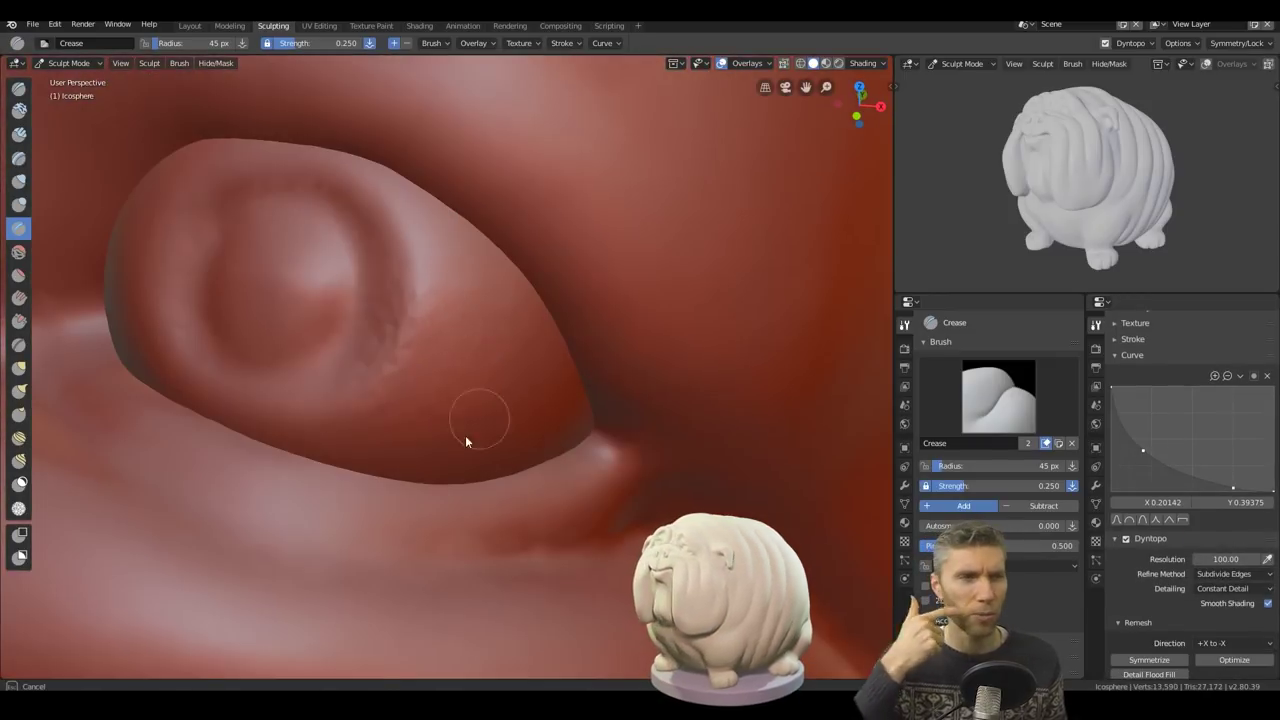
Set the eye sphere's detail resolution to 70 and Detail Flood Fill it.
left_click(1175, 675)
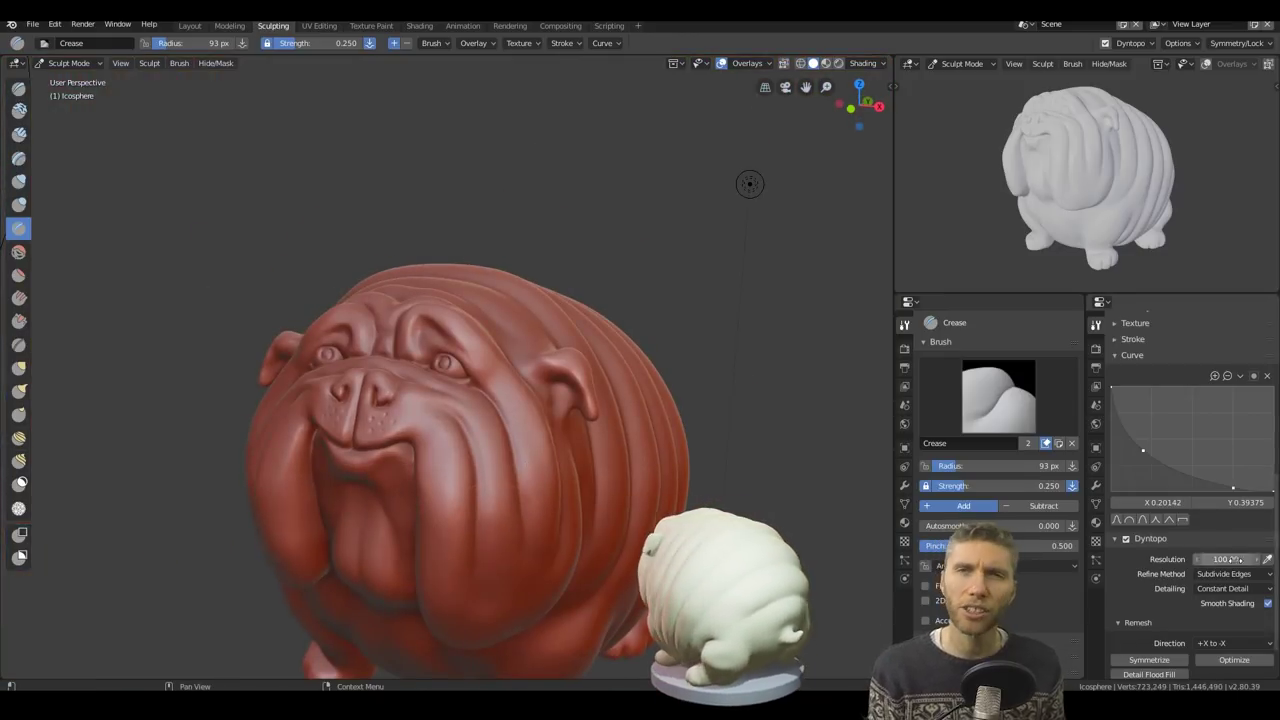
type("70")
key("Return")
left_click(1184, 677)
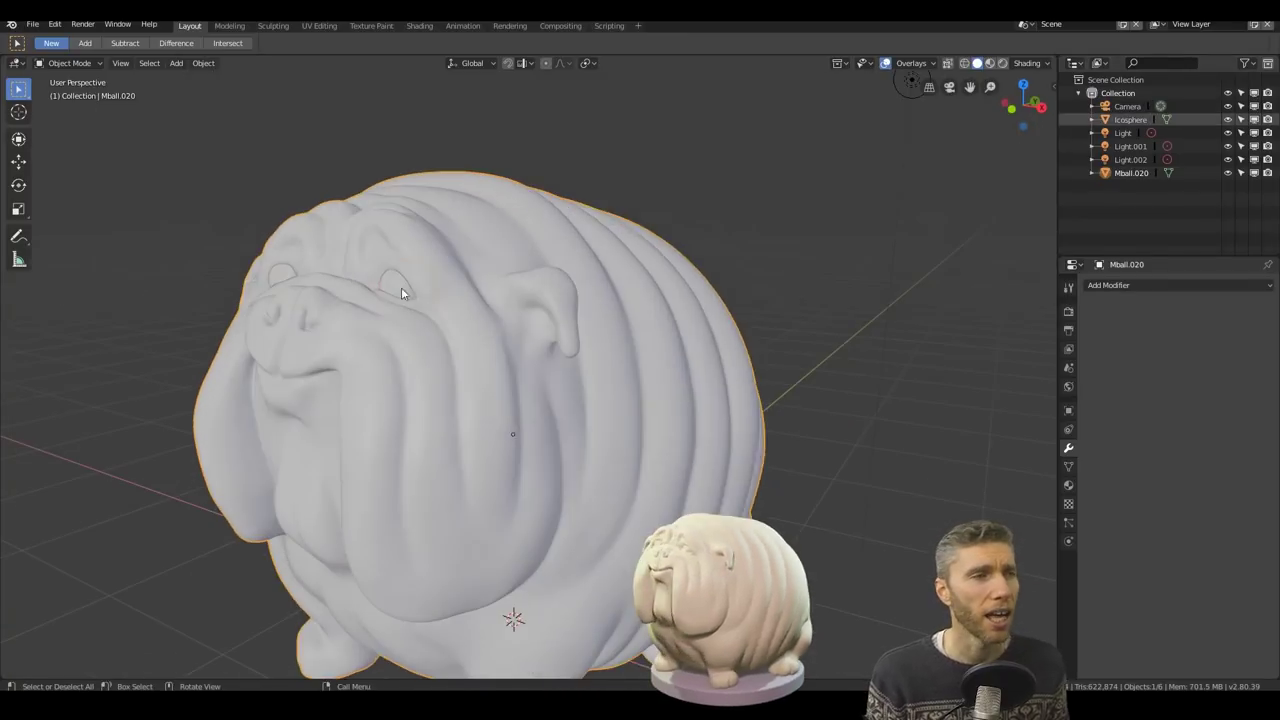
Select the eye spheres, try a Fast Carve Union, then undo the result.
left_click(401, 293)
key("n")
middle_click_drag(658, 293, 409, 326)
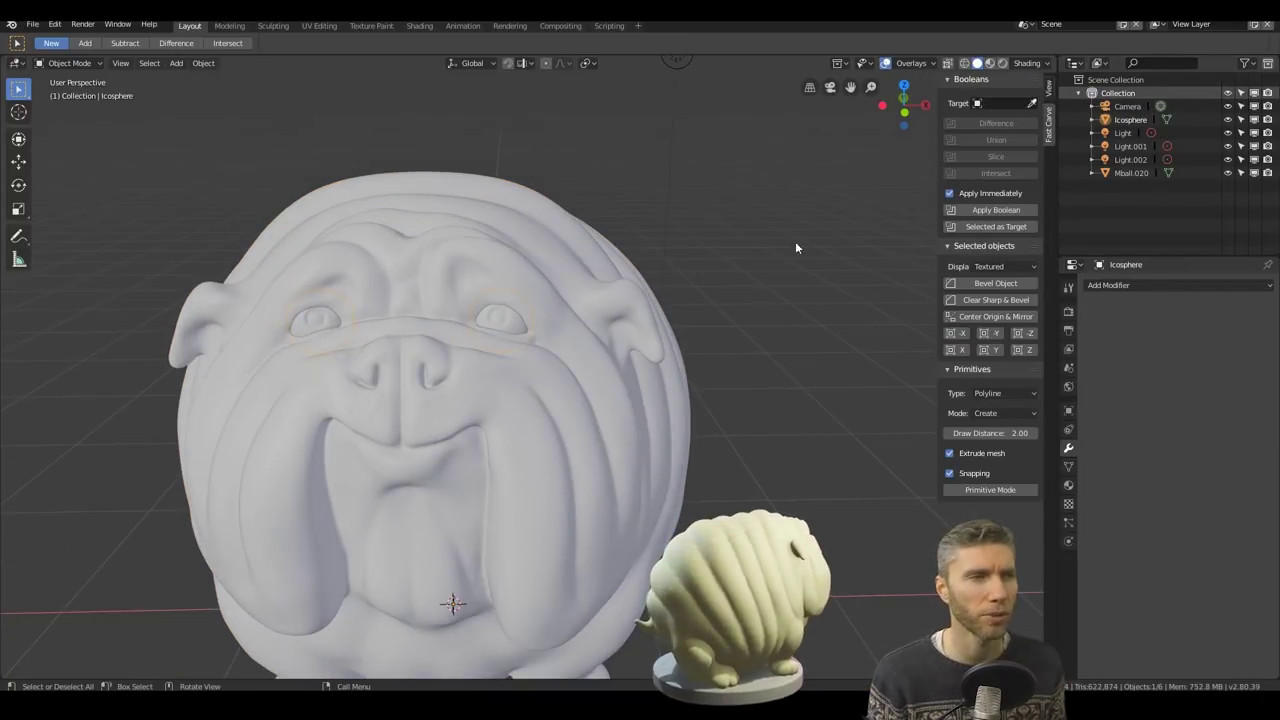
key("Tab")
key("l")
key("p")
key("Tab")
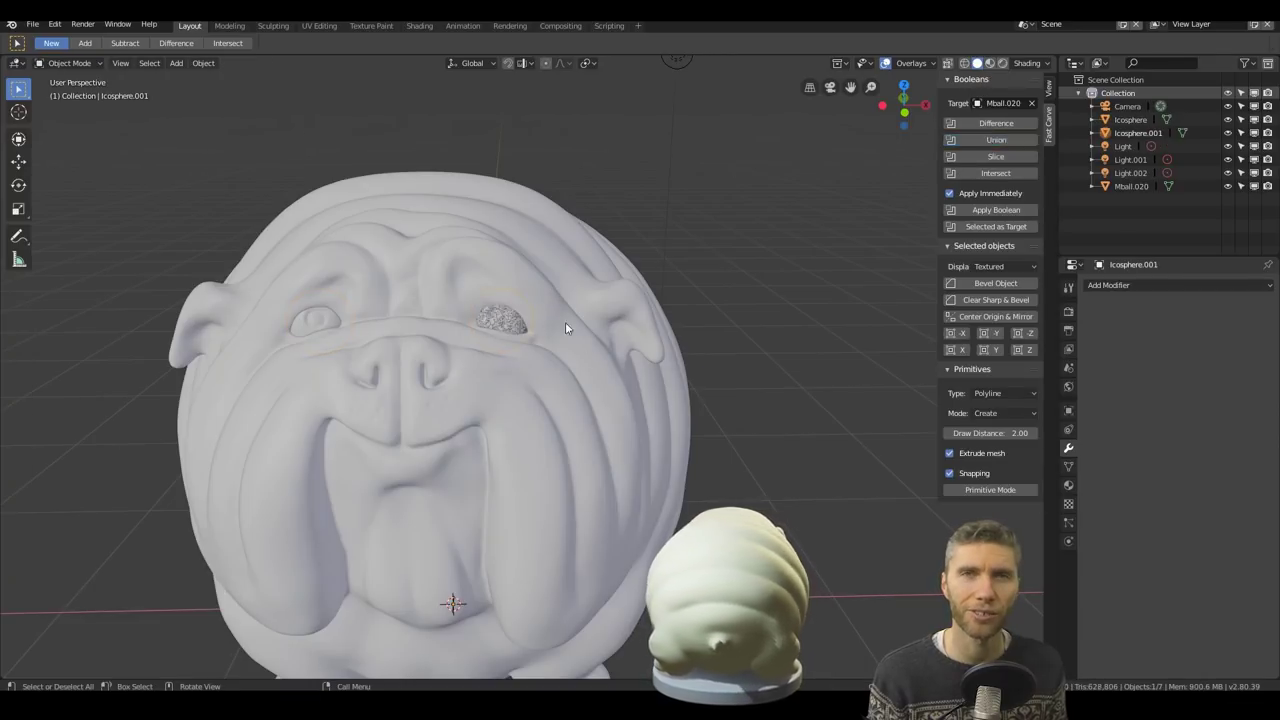
key("ctrl+z")
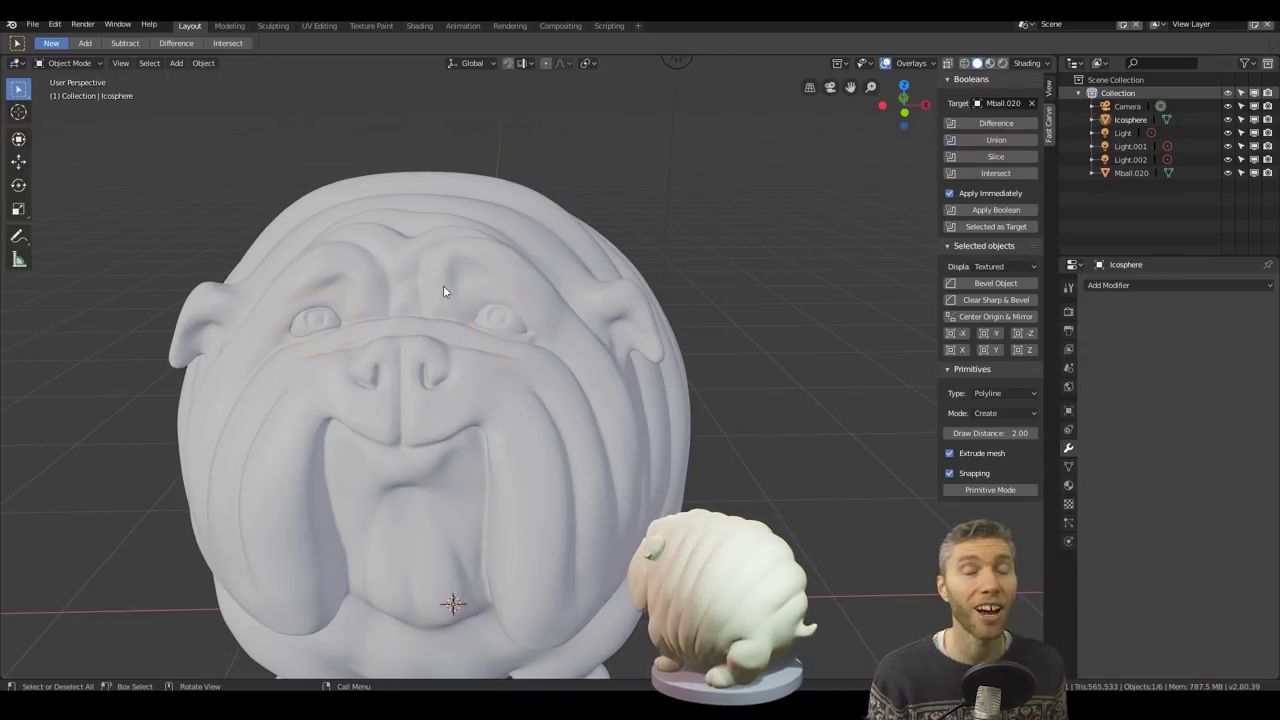
Apply rotation and scale to the eye spheres.
scroll(303, 275, "up", 5)
key("ctrl+a")
left_click(324, 266)
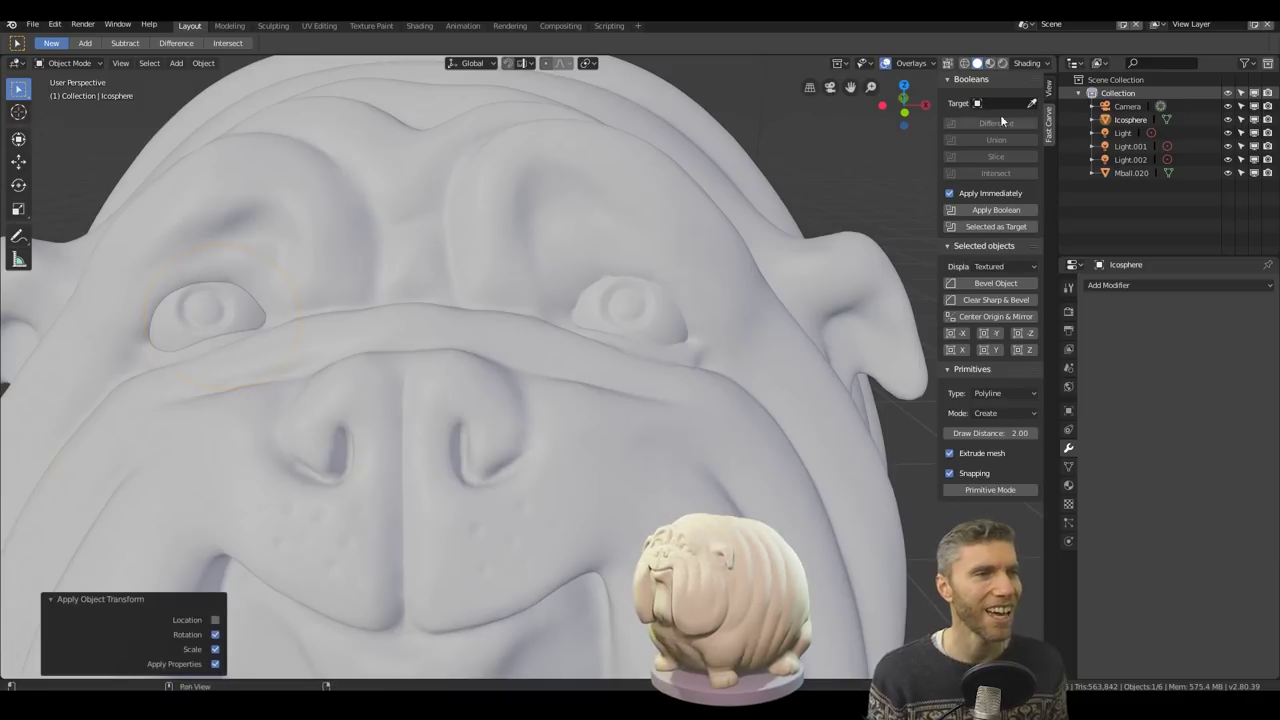
middle_click_drag(445, 261, 374, 308, "shift")
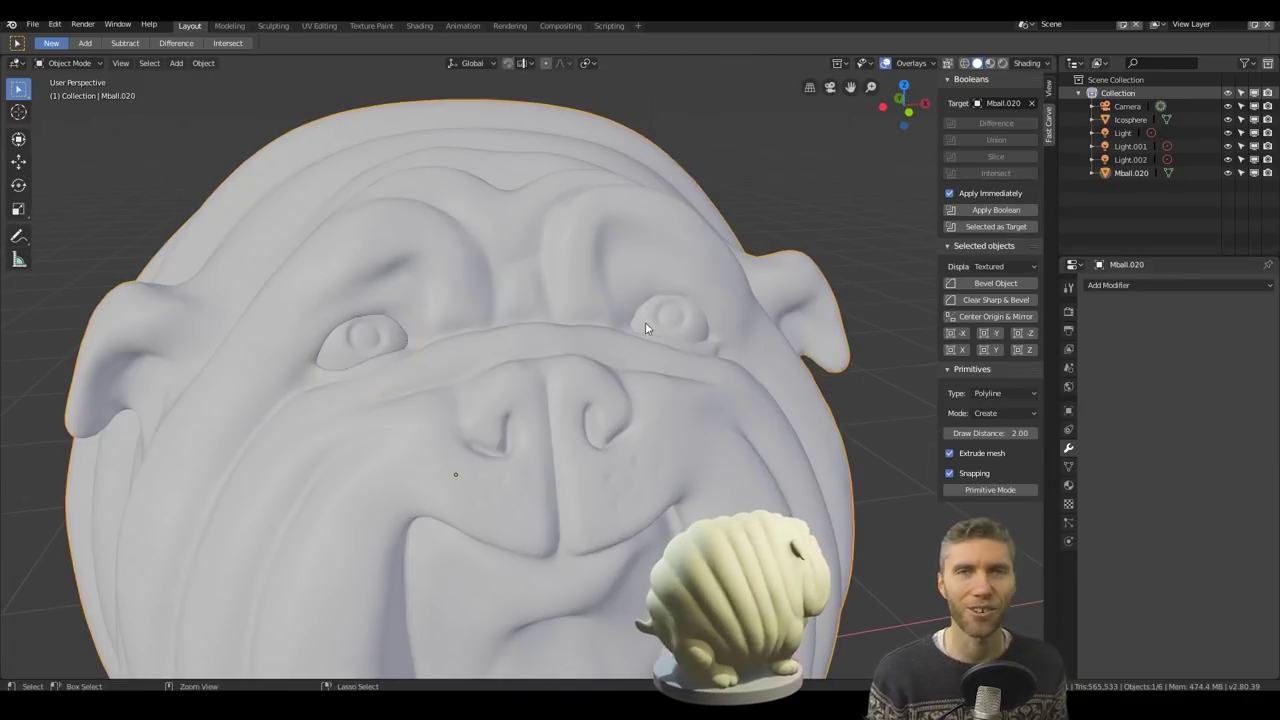
scroll(645, 328, "down", 6)
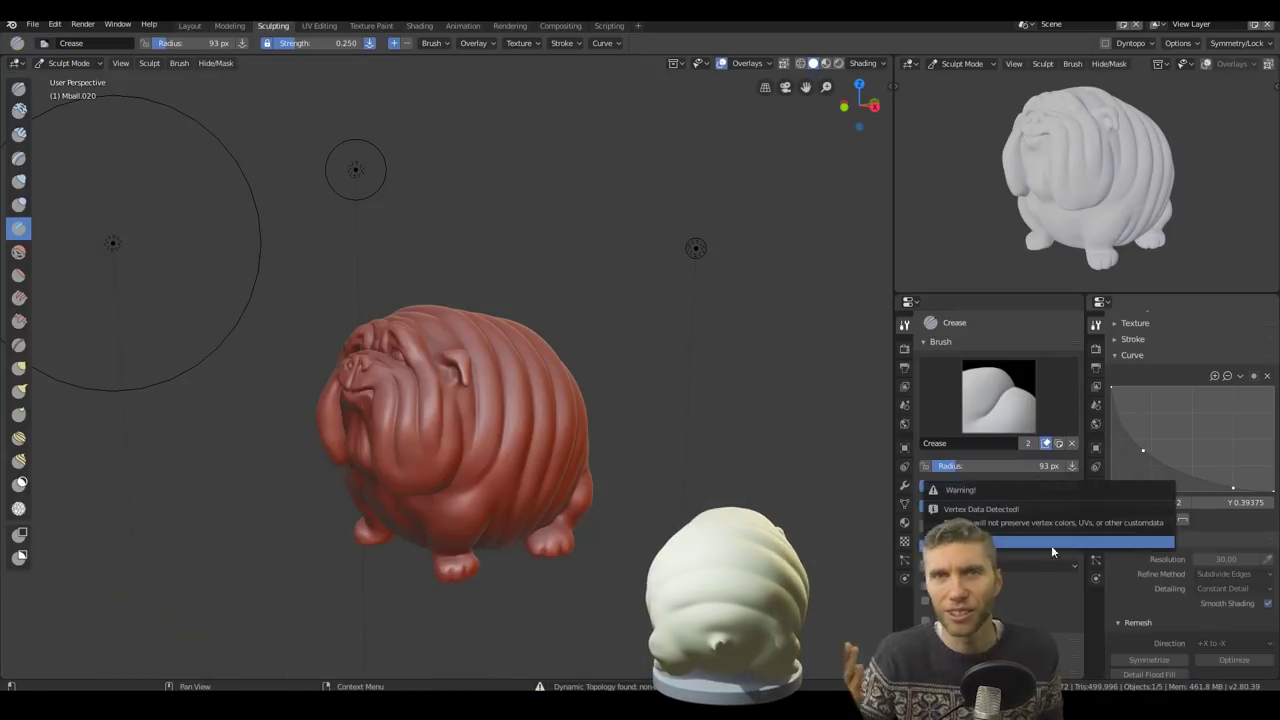
Accept the vertex-data warning to enable dynamic topology, then inspect the eye close-up.
left_click(1051, 545)
middle_click_drag(615, 230, 728, 291)
scroll(1181, 659, "down", 2)
scroll(443, 457, "up", 8)
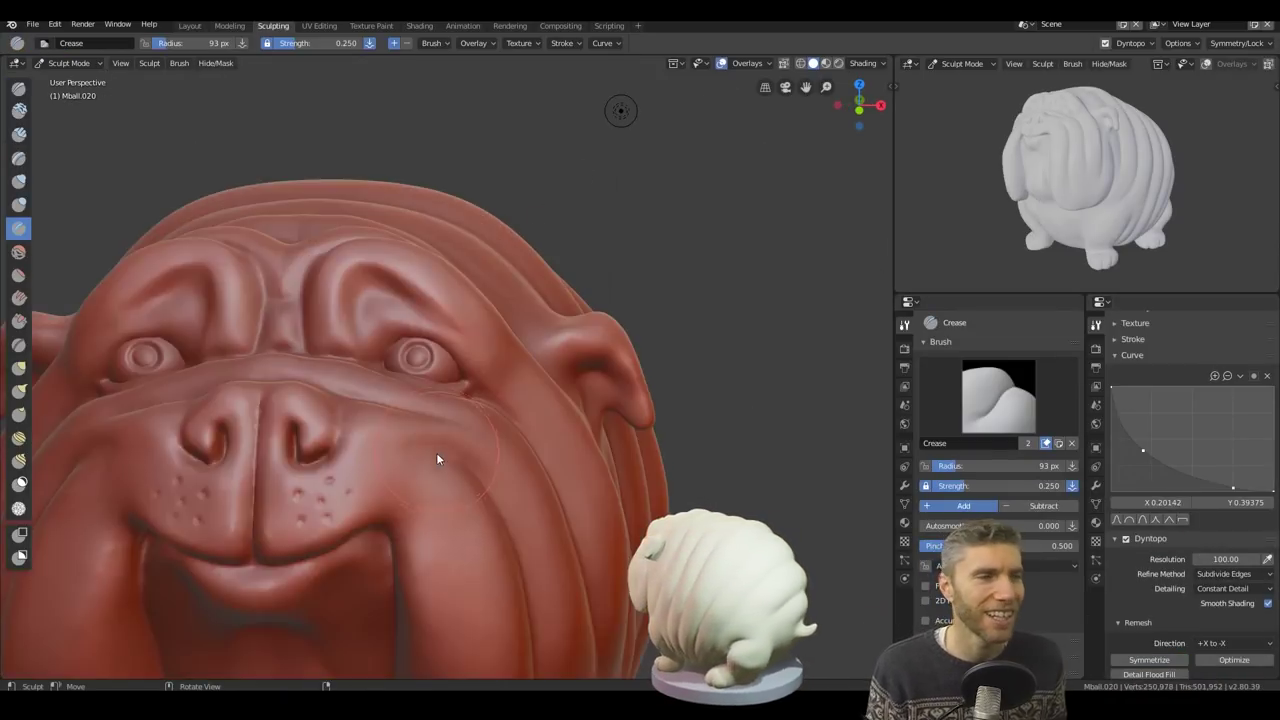
scroll(429, 334, "up", 5)
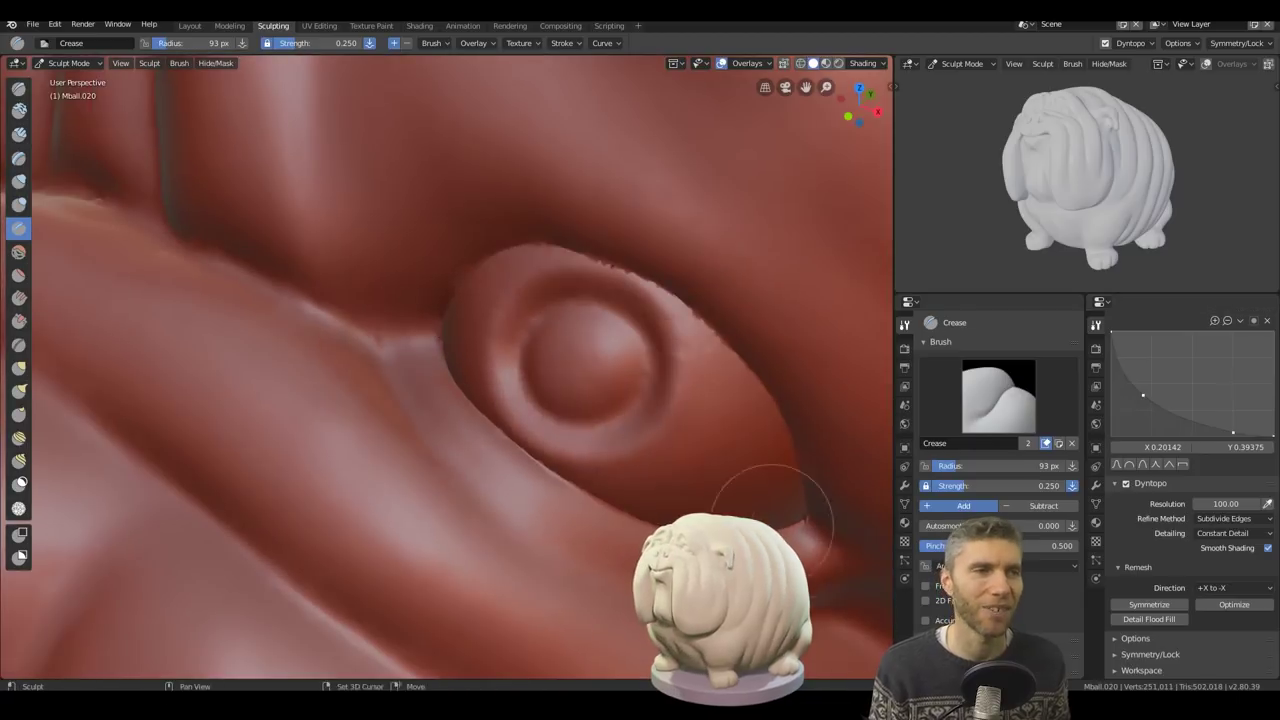
middle_click_drag(766, 500, 845, 393)
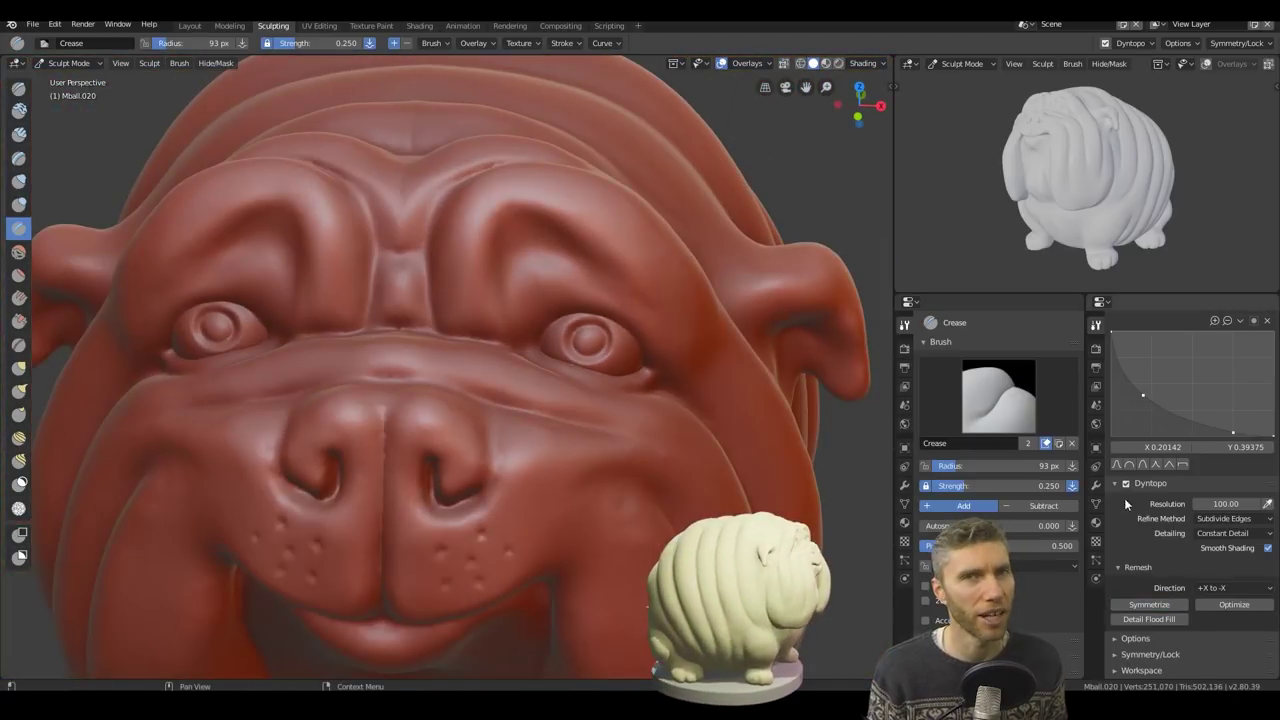
Switch to the Snake Hook brush and frame the dog's face.
key("k")
scroll(564, 351, "down", 2)
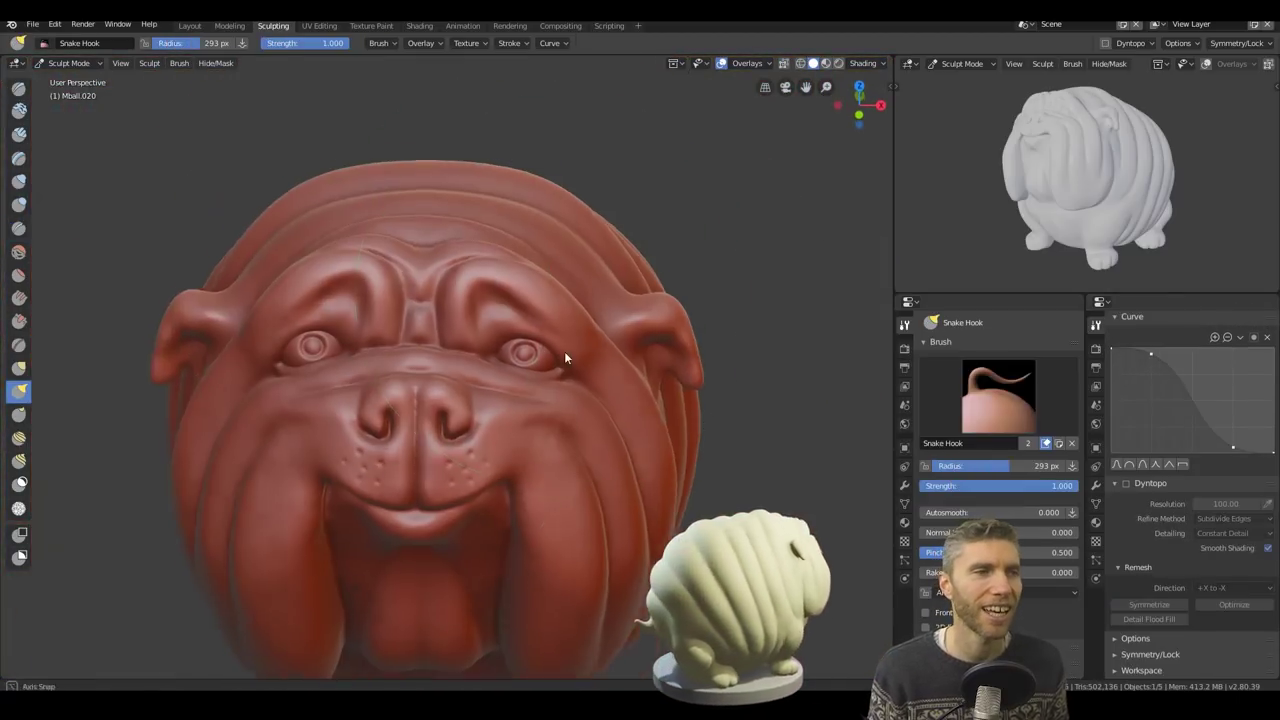
scroll(366, 449, "down", 2)
scroll(484, 300, "up", 4)
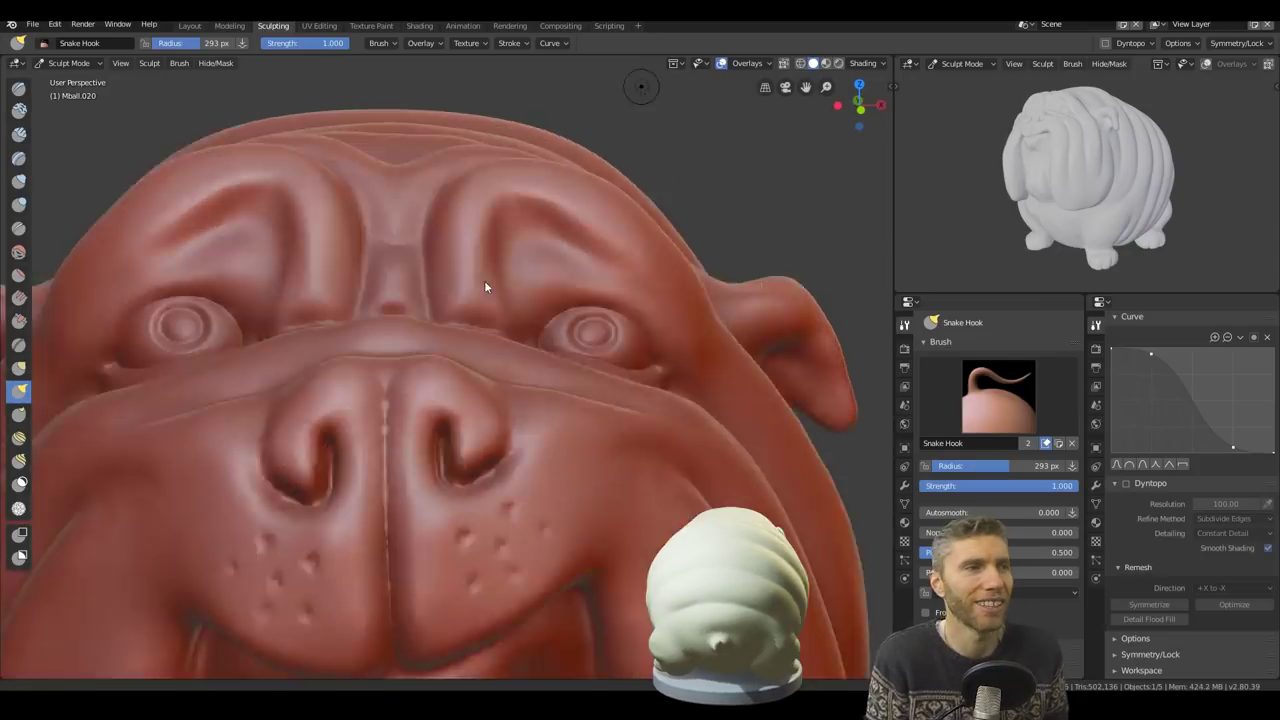
scroll(561, 536, "down", 3)
mouse_move(560, 528)
middle_mouse_down()
mouse_move(385, 294)
mouse_move(517, 314)
mouse_move(498, 220)
mouse_move(507, 356)
middle_mouse_up()
Cycle Draw and Crease brushes, then re-enable dynamic topology and accept the warning.
key("x")
key("shift+c")
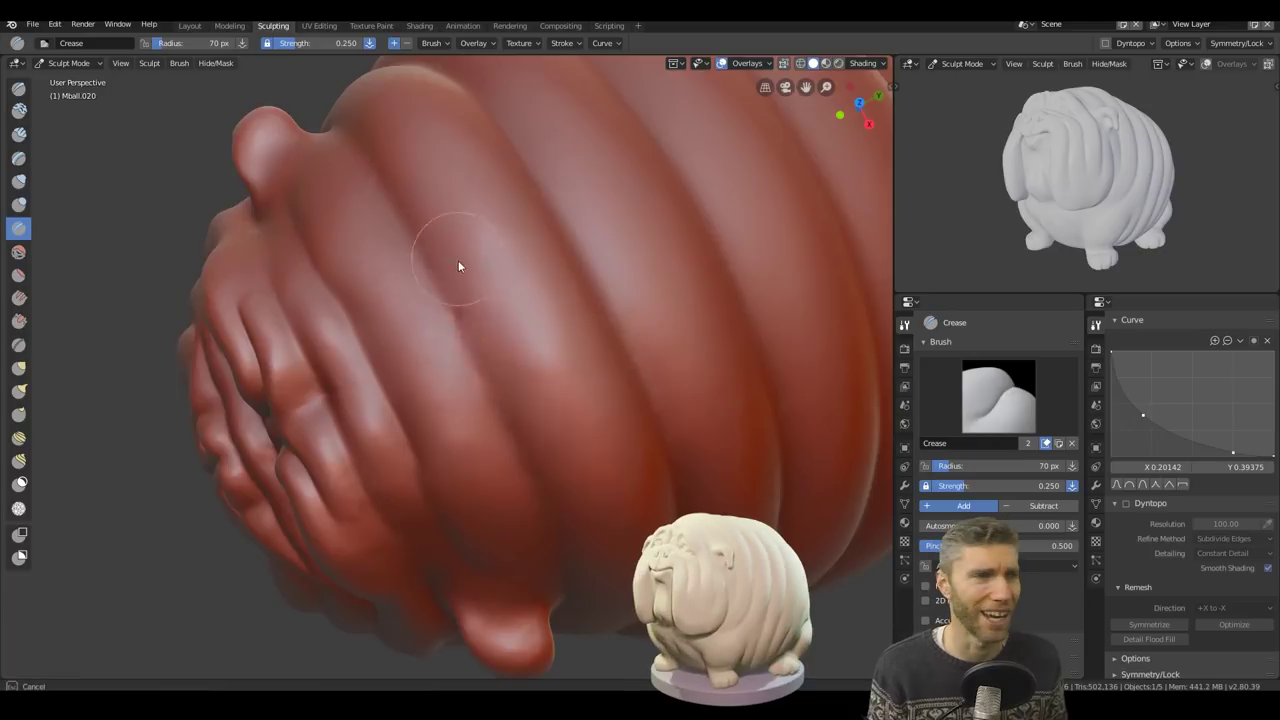
mouse_move(458, 266)
middle_mouse_down()
mouse_move(583, 434)
mouse_move(323, 374)
mouse_move(400, 420)
middle_mouse_up()
key("x")
key("ctrl+d")
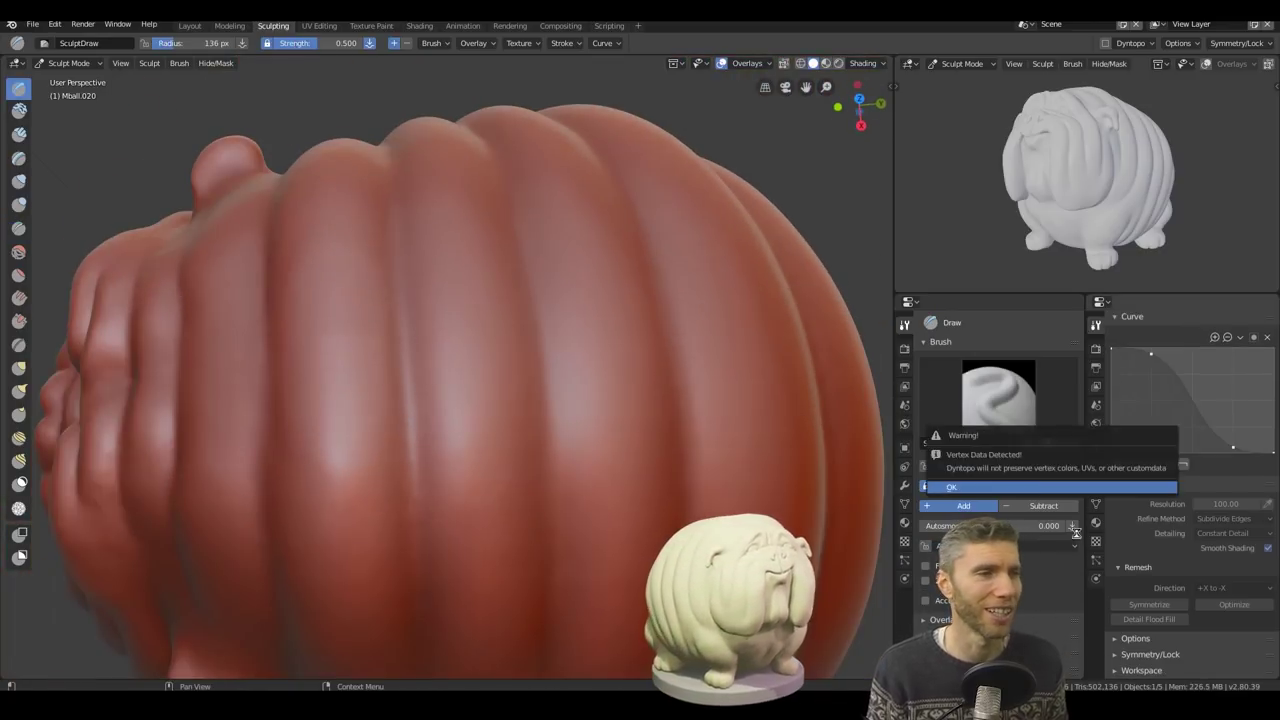
key("Return")
mouse_move(334, 375)
middle_mouse_down()
mouse_move(367, 344)
mouse_move(402, 458)
mouse_move(194, 191)
mouse_move(426, 443)
mouse_move(551, 466)
mouse_move(566, 386)
mouse_move(403, 143)
mouse_move(569, 423)
mouse_move(609, 434)
mouse_move(539, 393)
mouse_move(760, 454)
mouse_move(72, 472)
middle_mouse_up()
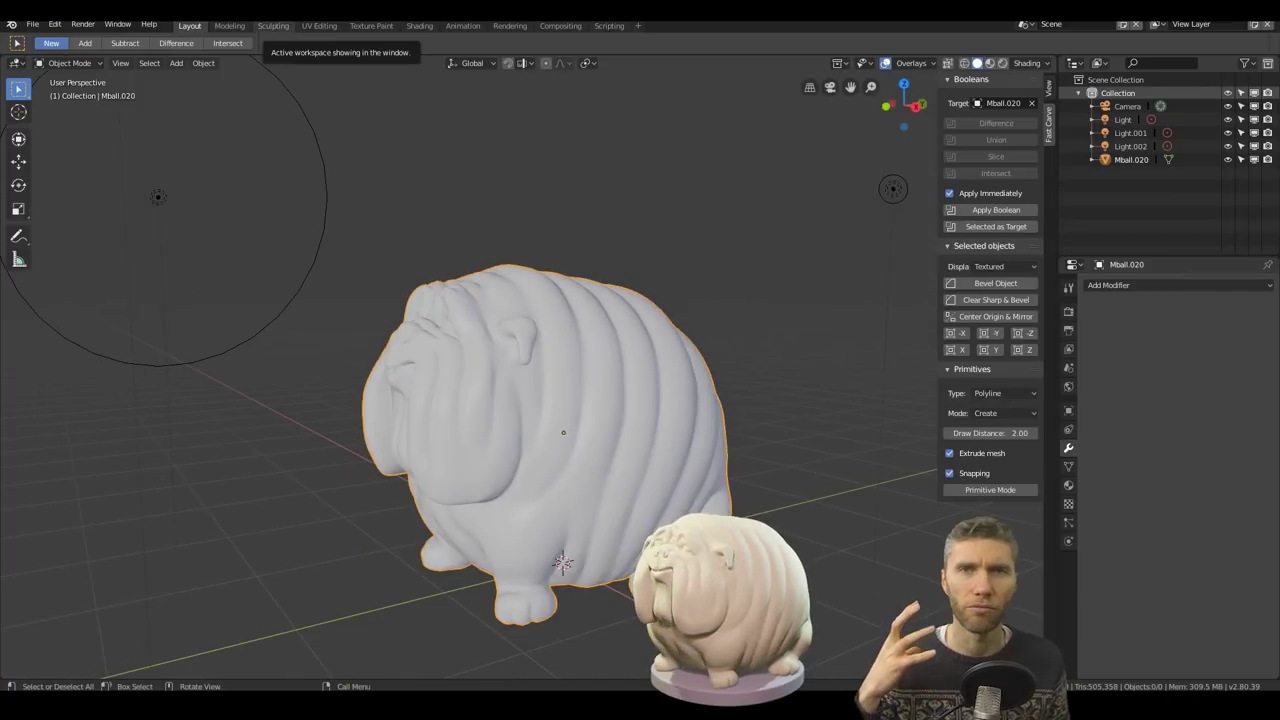
Duplicate the sculpt in place and select the new bulldog lp copy.
middle_click_drag(620, 310, 699, 312)
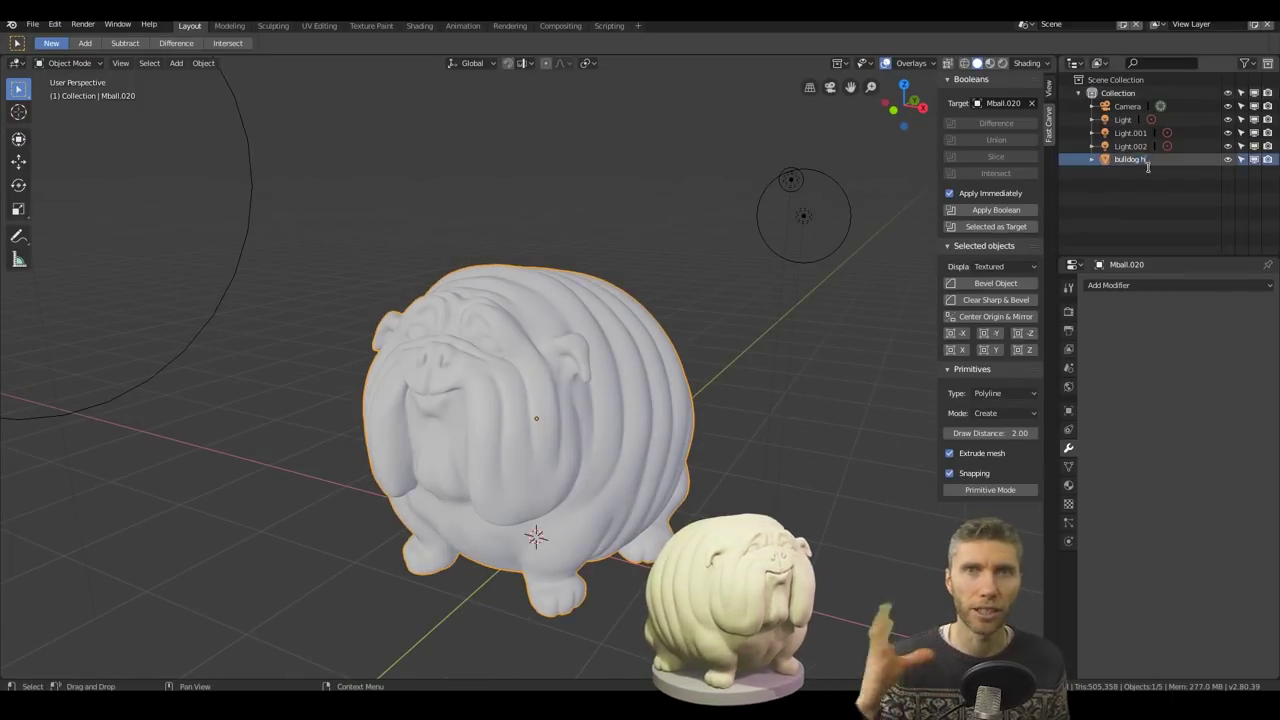
key("shift+d")
key("Escape")
left_click(1110, 285)
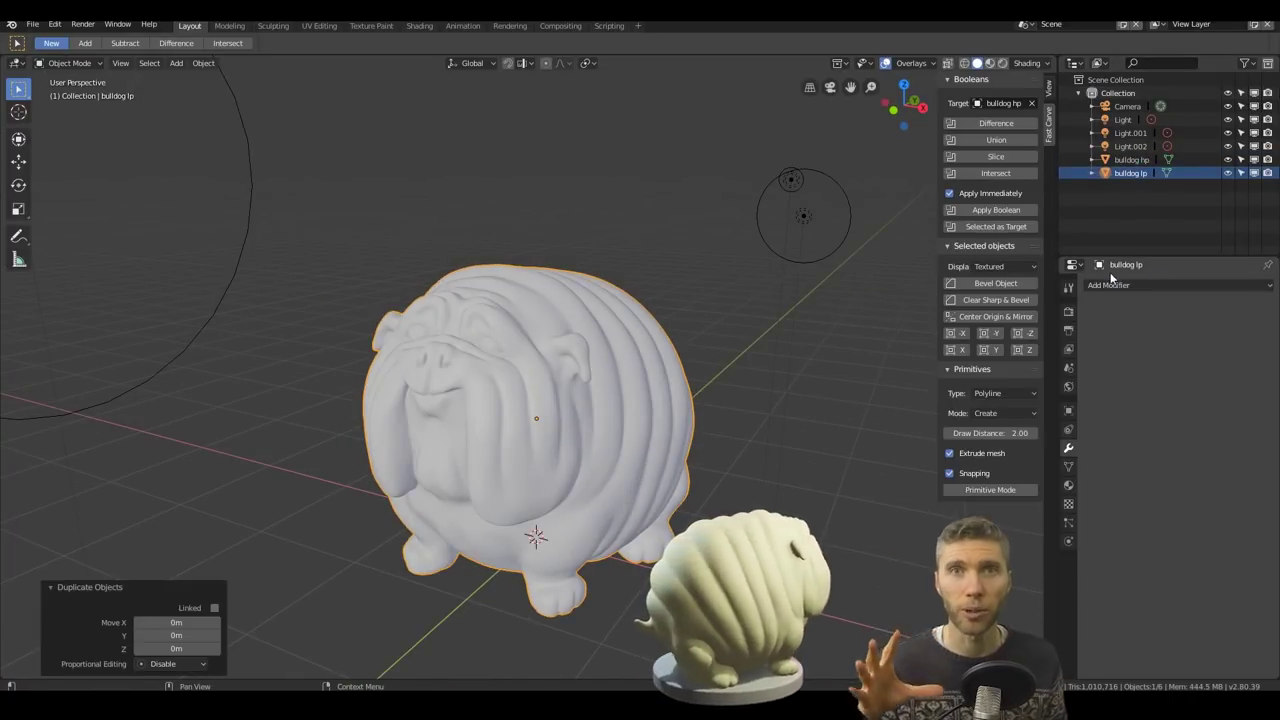
Export the model as a Wavefront OBJ file.
left_click(32, 24)
mouse_move(57, 277)
left_click(225, 360)
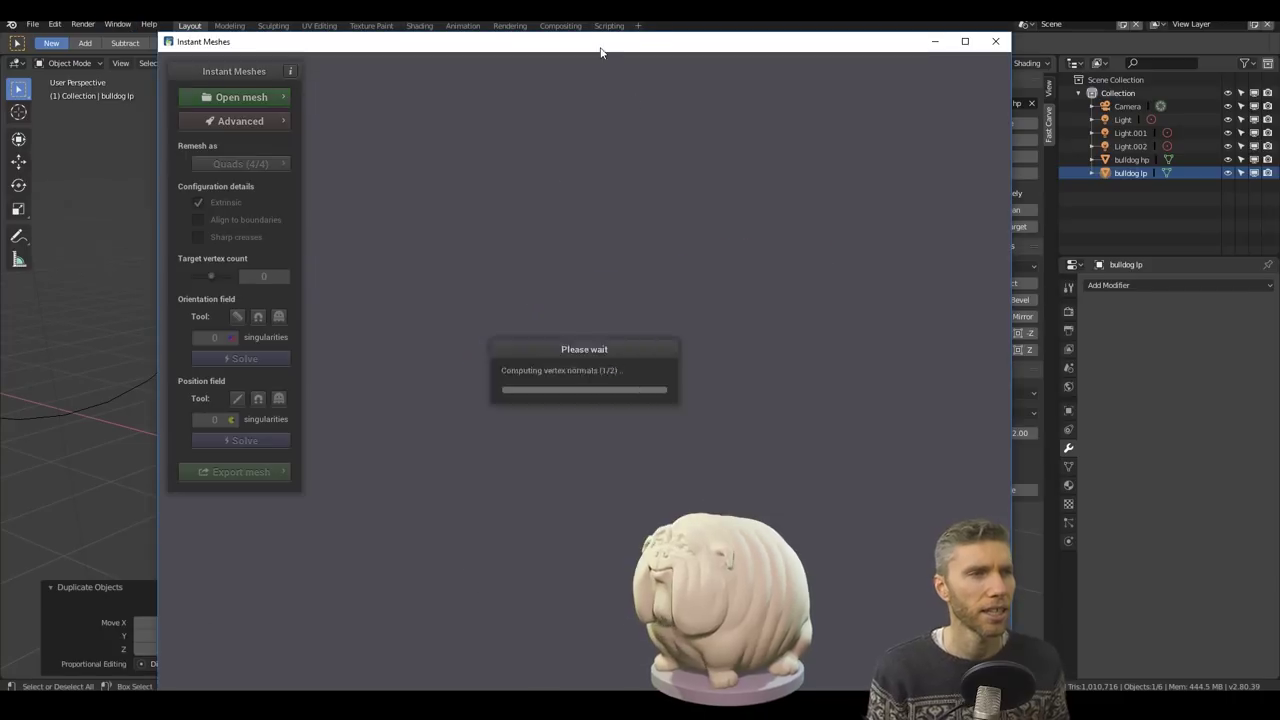
Raise the target to about 45K vertices, accept subdivision, and solve the orientation field.
left_click(209, 263)
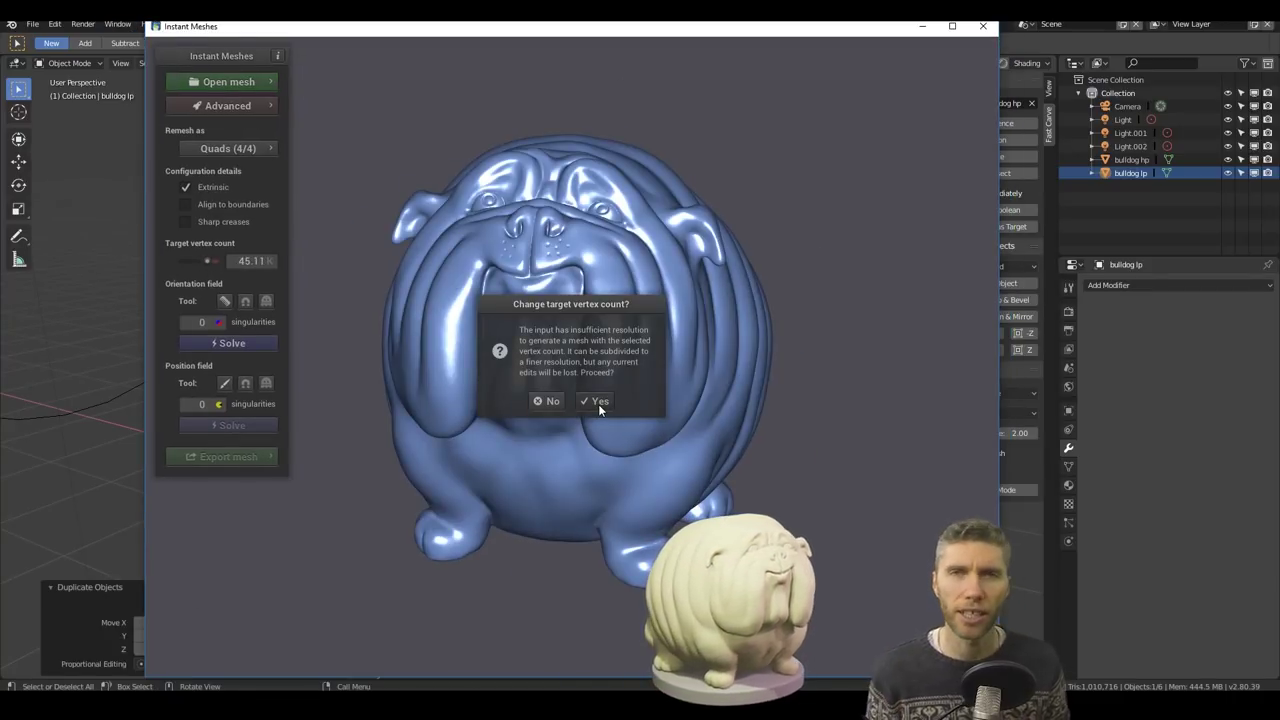
left_click(599, 402)
left_click(228, 343)
left_click_drag(520, 330, 420, 340)
Comb the orientation field vertically across the dog's back.
left_click(224, 301)
scroll(487, 447, "up", 2)
left_click_drag(487, 447, 640, 484)
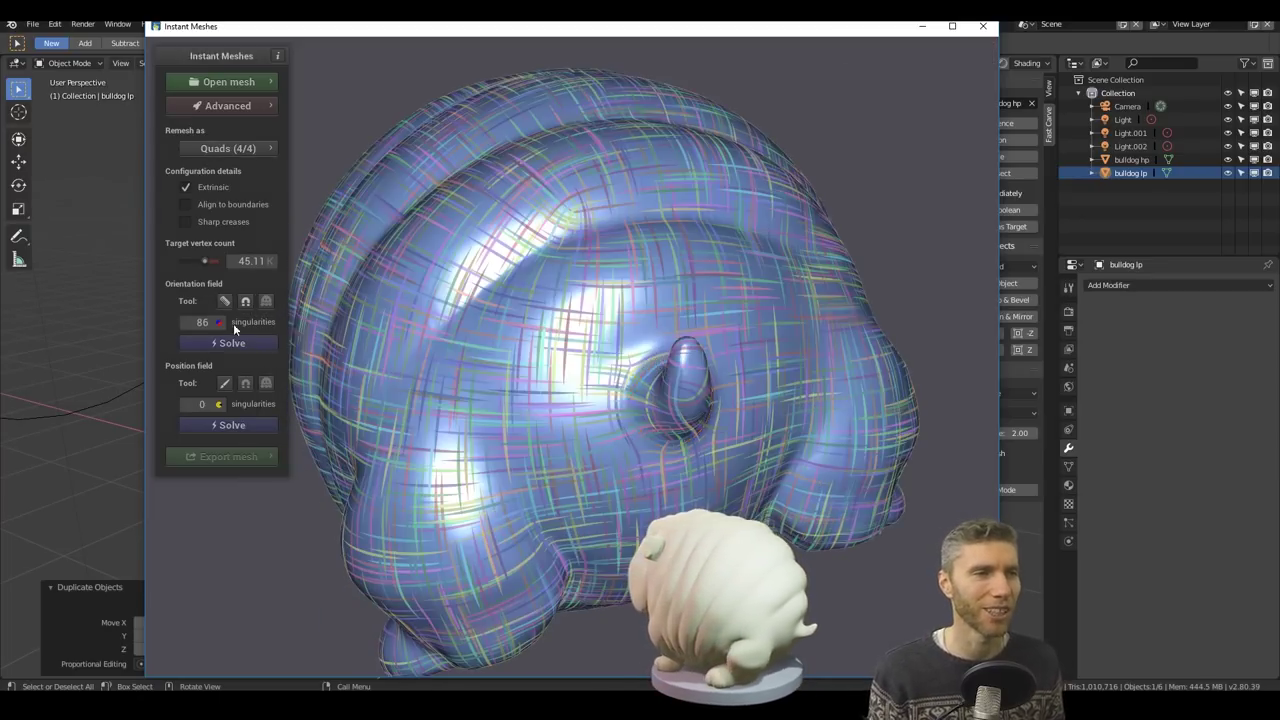
left_click_drag(450, 400, 600, 420)
mouse_move(600, 62)
left_mouse_down()
mouse_move(494, 421)
mouse_move(656, 499)
mouse_move(690, 325)
mouse_move(230, 428)
left_mouse_up()
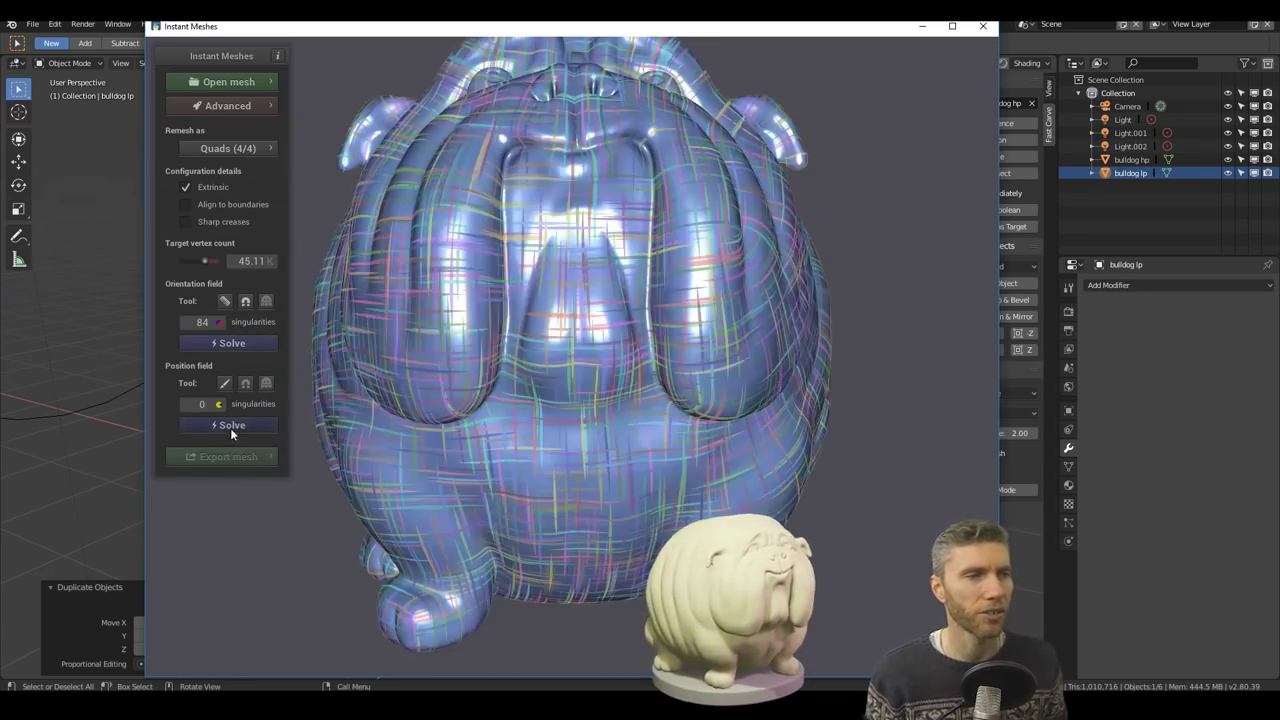
Solve the position field and extract the final quad mesh for export.
left_click(230, 425)
left_click_drag(560, 380, 480, 470)
left_click(228, 456)
left_click(370, 364)
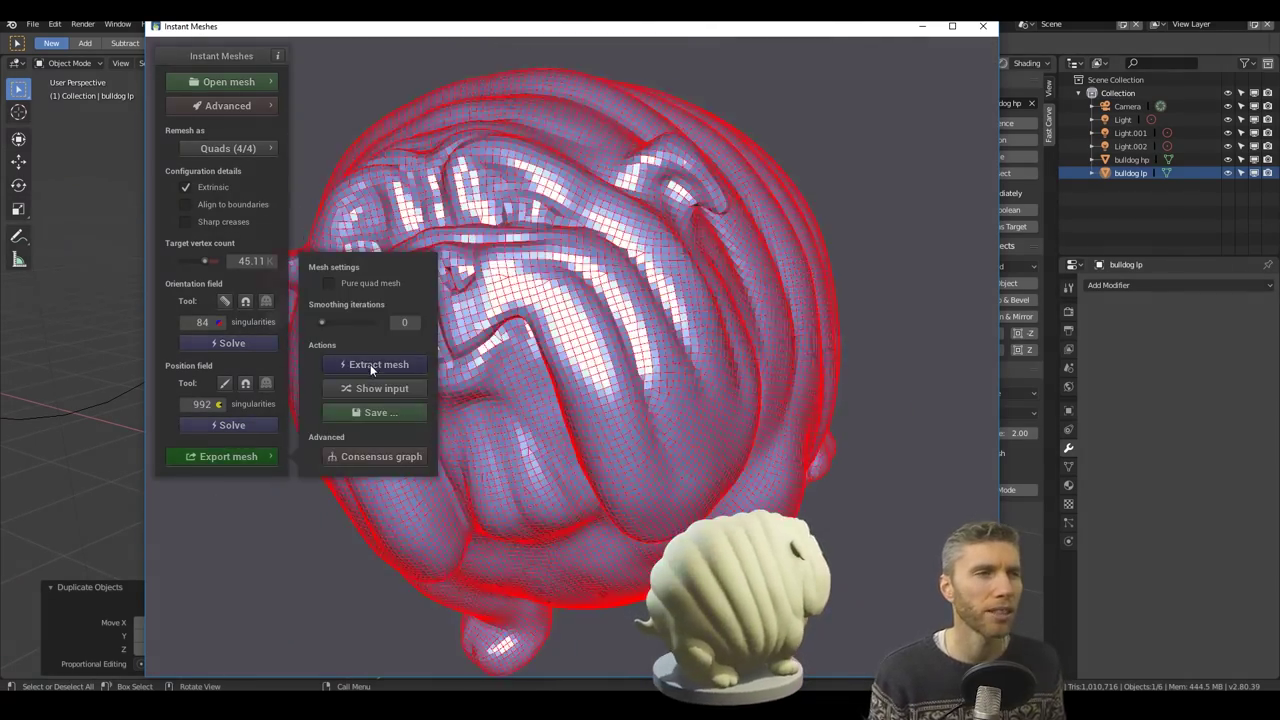
scroll(906, 352, "down", 3)
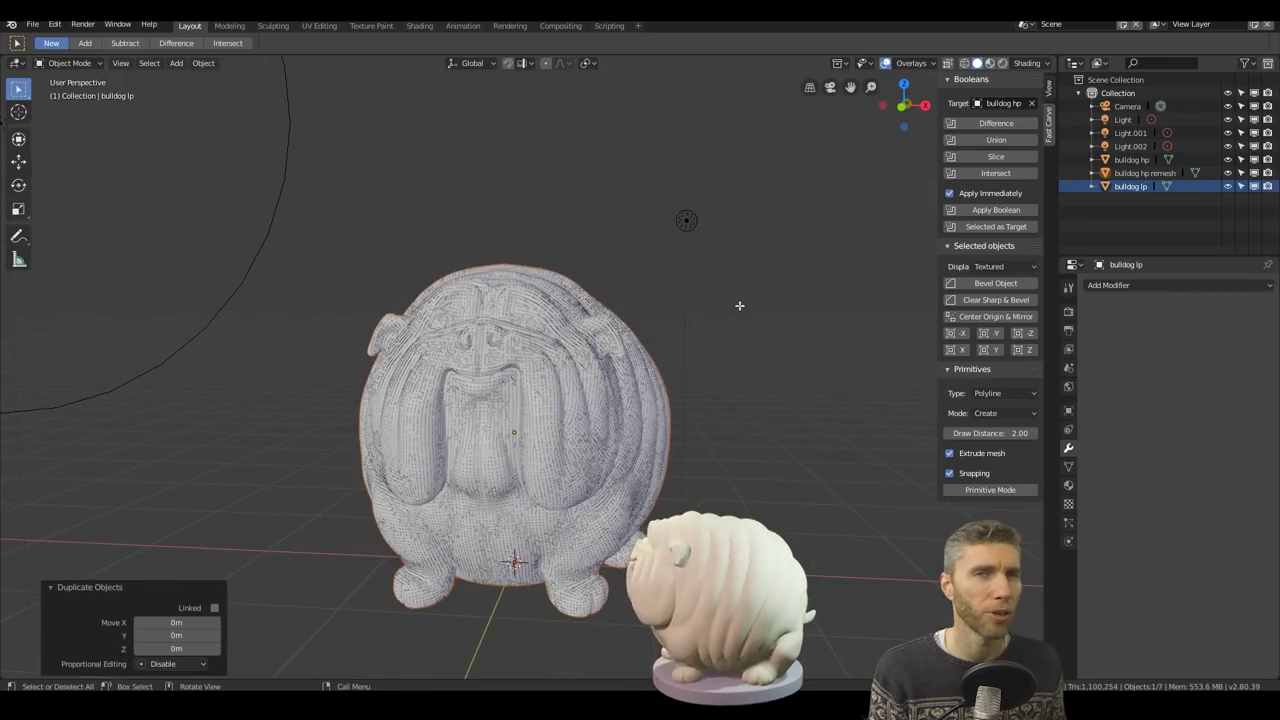
Clear all seams from the imported remesh in Edit Mode.
key("Tab")
key("ctrl+e")
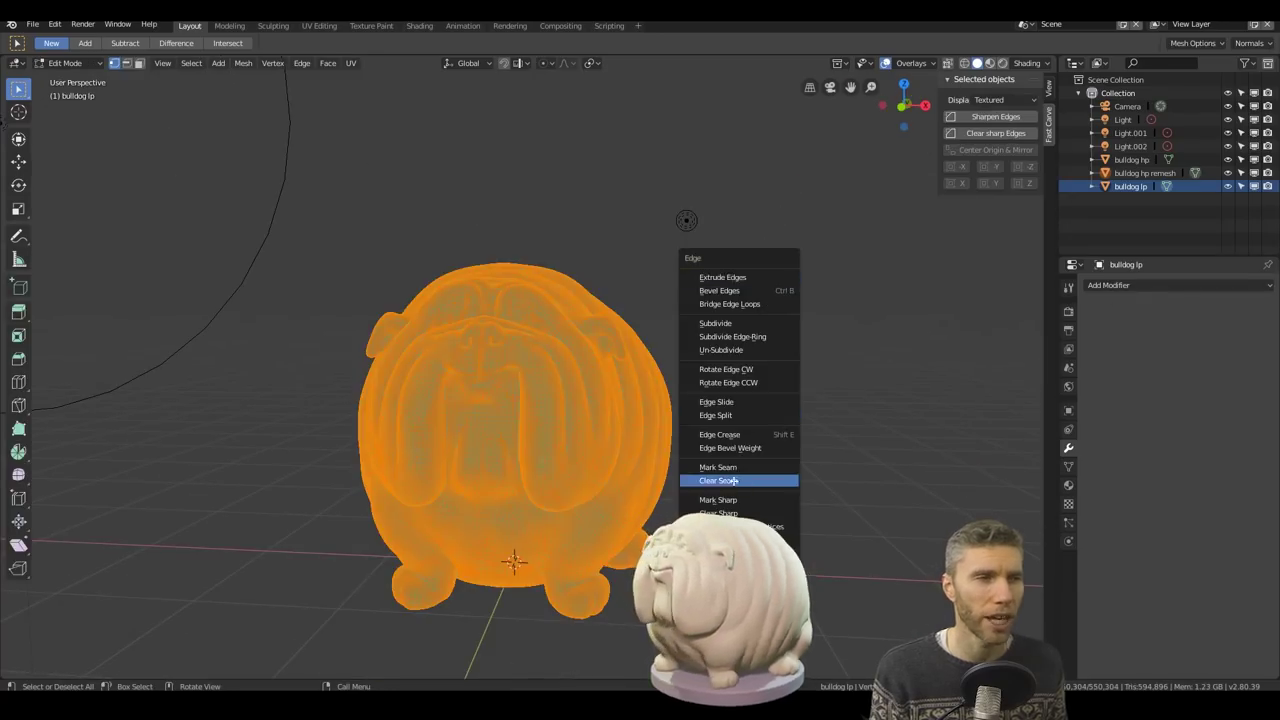
left_click(740, 480)
key("alt+a")
key("Tab")
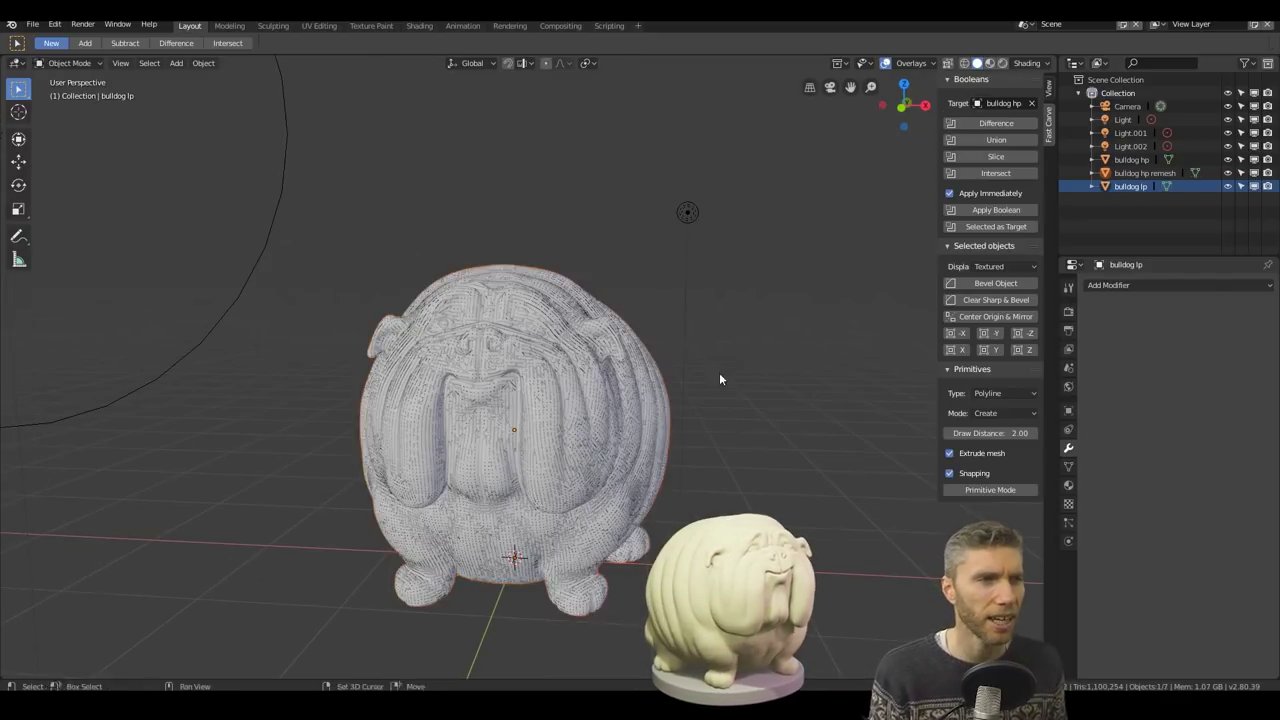
Duplicate the remesh in place and rename the copy bulldog cage.
key("shift+d")
key("Escape")
type("cage")
key("Return")
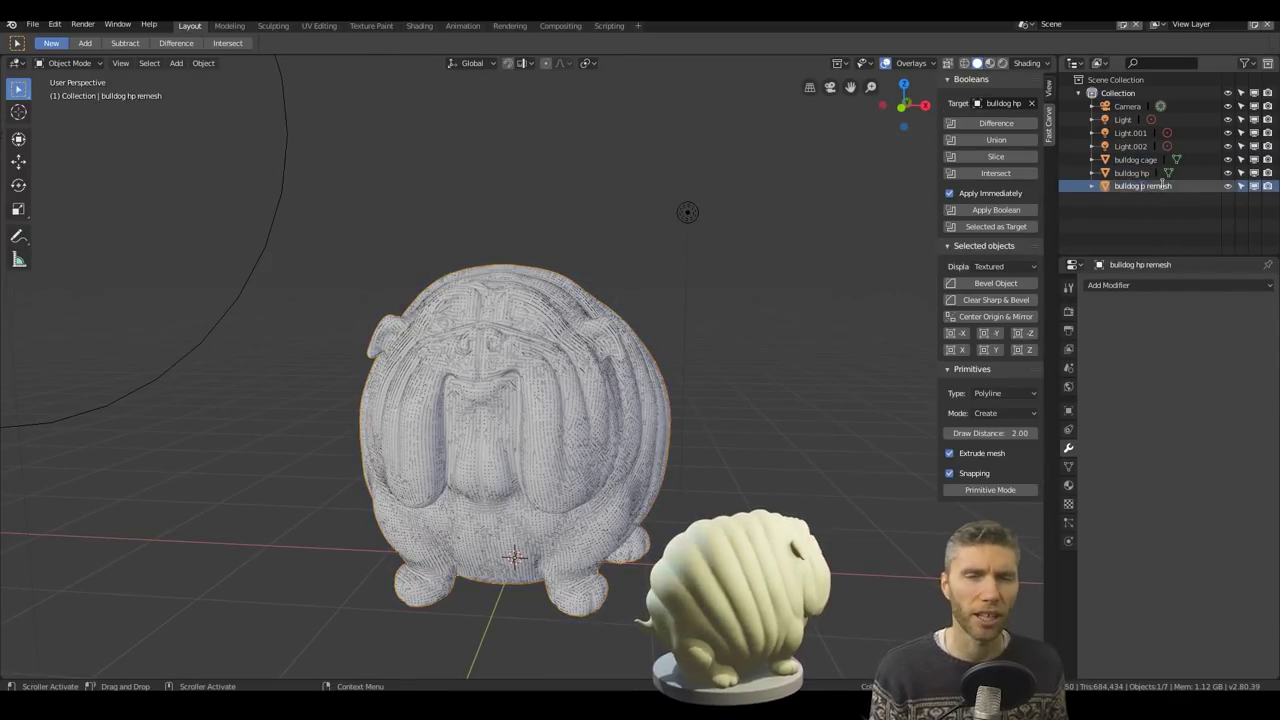
key("Tab")
Inflate the bulldog cage slightly along its normals, then hide it.
scroll(857, 334, "up", 4)
key("alt+s")
left_click(880, 310)
middle_click_drag(880, 310, 909, 283)
key("Tab")
key("h")
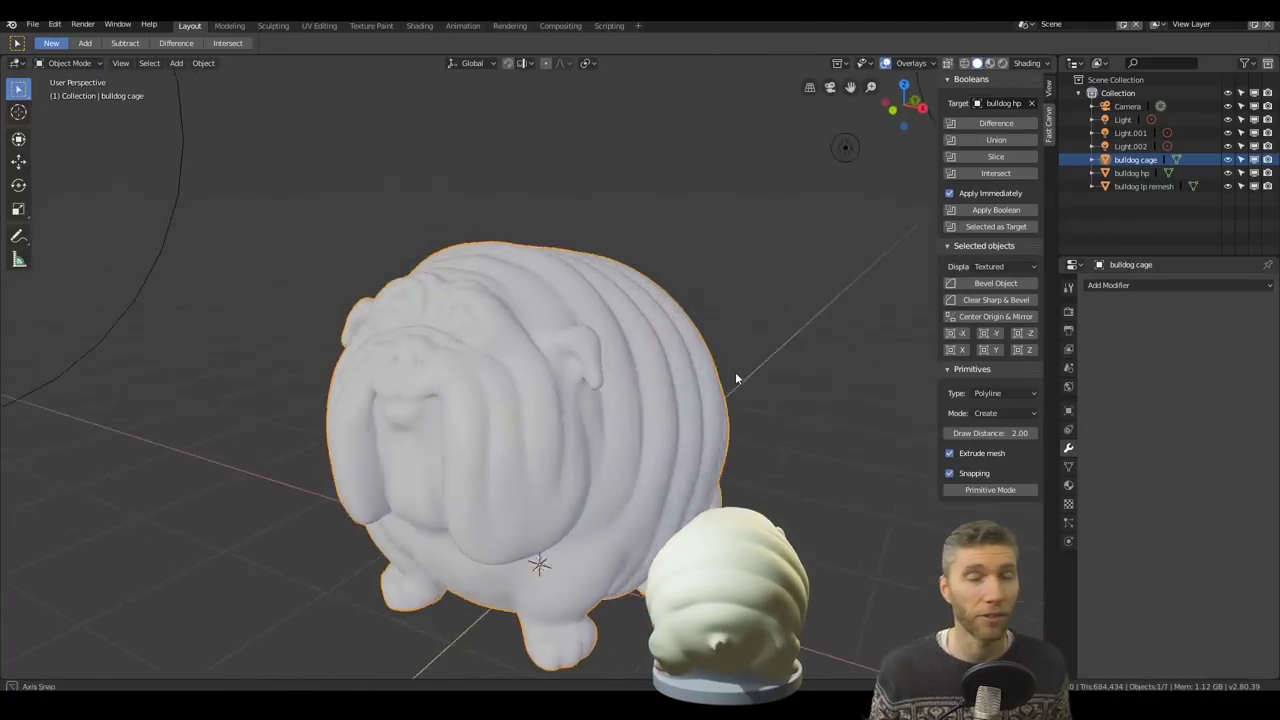
middle_click_drag(735, 372, 620, 340)
Unwrap bulldog lp remesh with Smart UV Project and view it in UV Editing.
left_click(1160, 187)
key("Tab")
key("u")
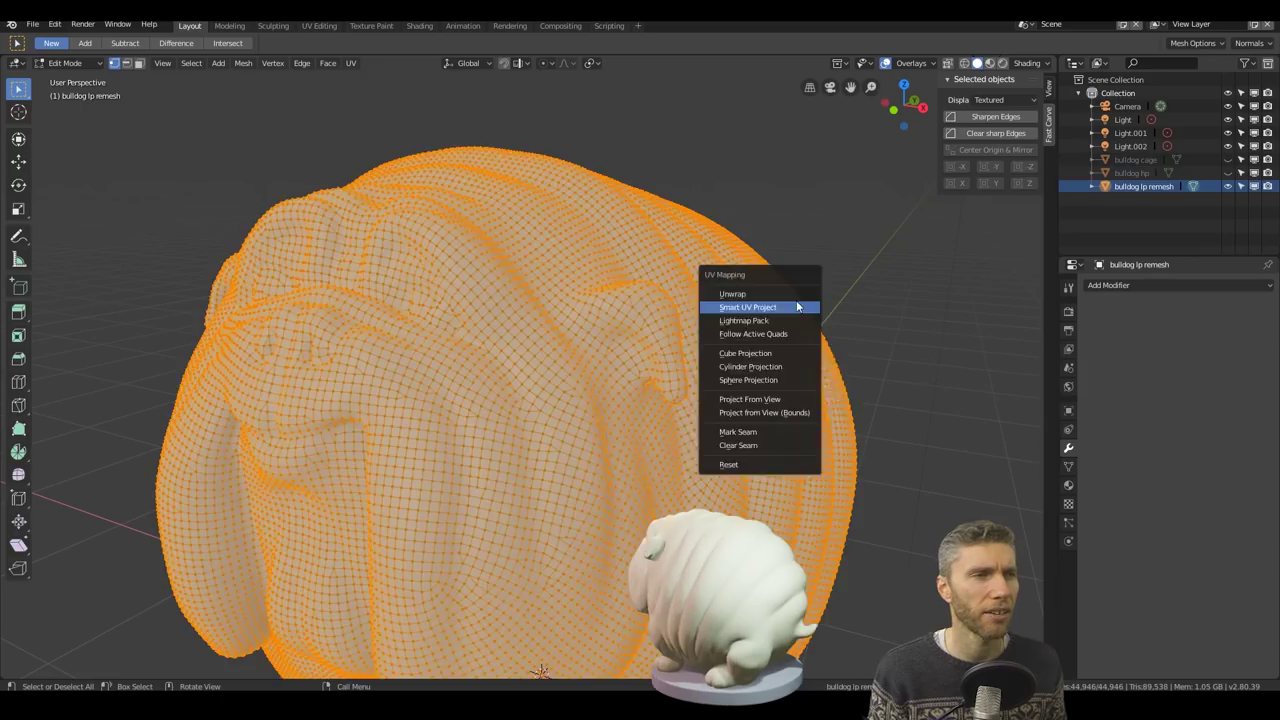
left_click(770, 303)
key("Return")
left_click(319, 25)
Create a new blank 'bulldog' bake image in an added Image Texture node.
key("n")
scroll(344, 231, "up", 2)
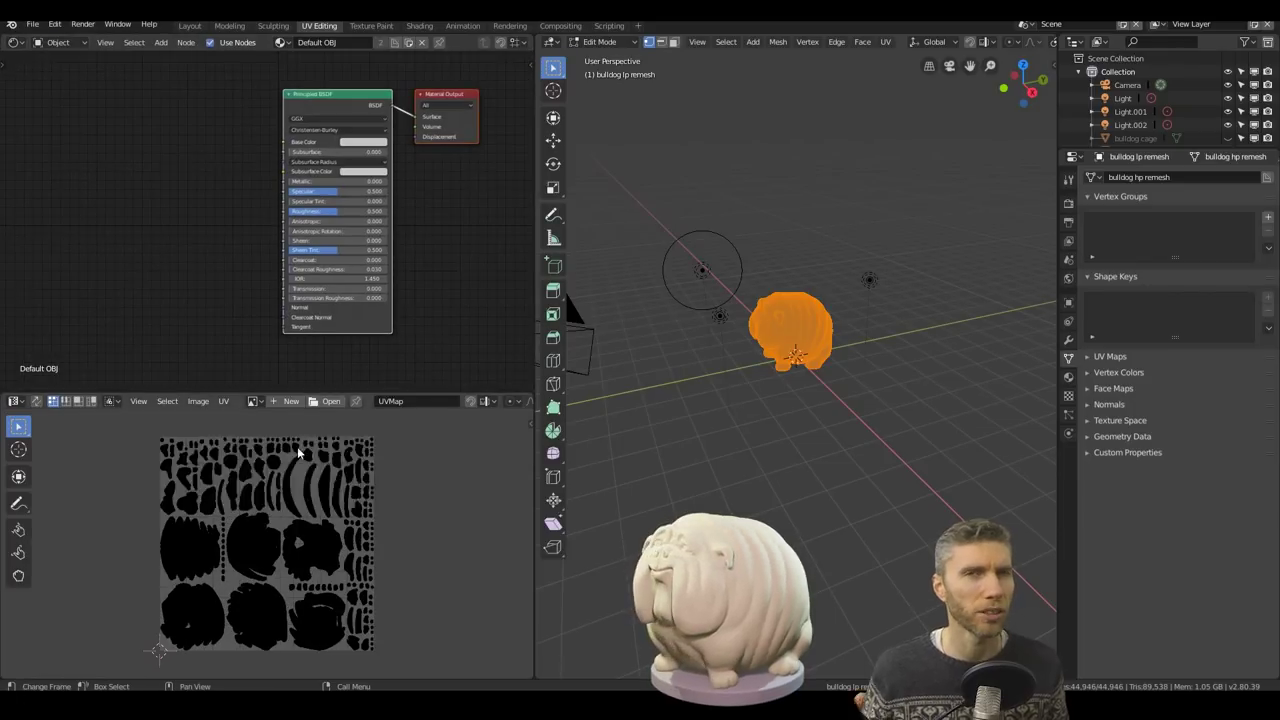
scroll(297, 446, "up", 1)
left_click(291, 401)
type("bulldog norm")
key("Return")
key("shift+a")
mouse_move(150, 272)
left_click(257, 345)
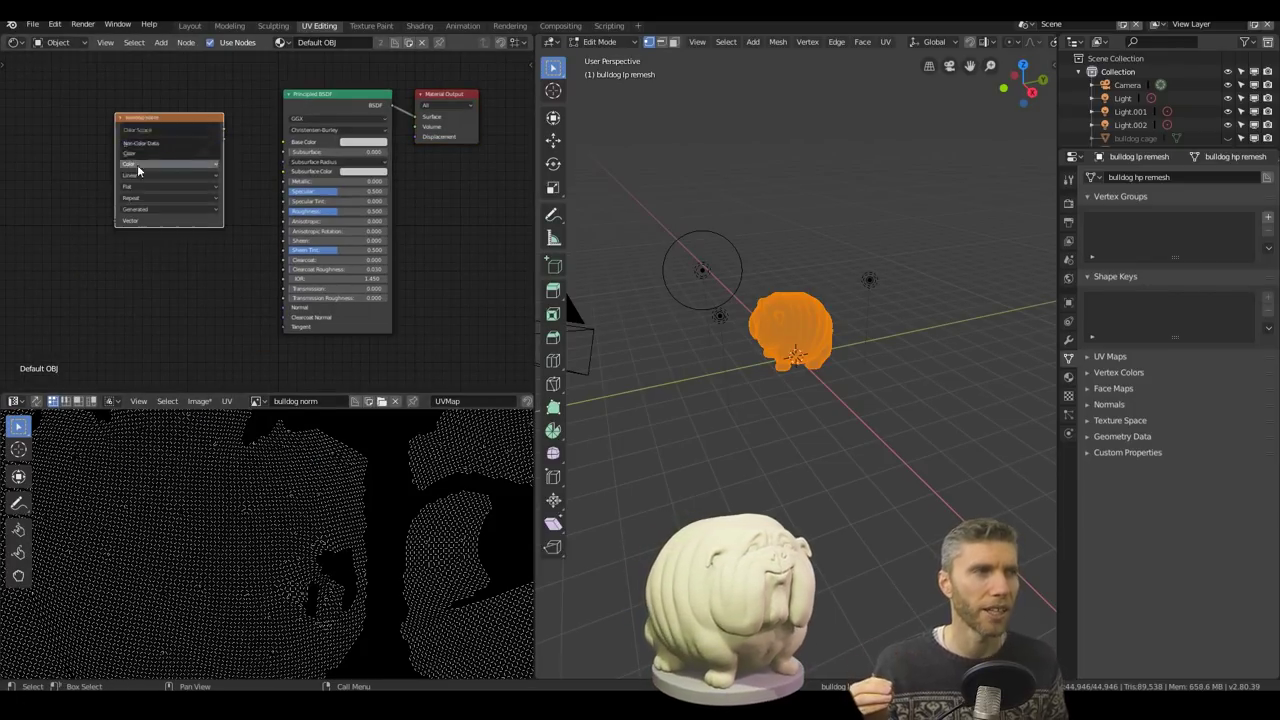
left_click(105, 300)
Bake a Normal map from bulldog hp onto the remesh using the bulldog cage.
key("Tab")
left_click(1131, 141, "ctrl")
left_click(1068, 217)
scroll(1170, 400, "down", 10)
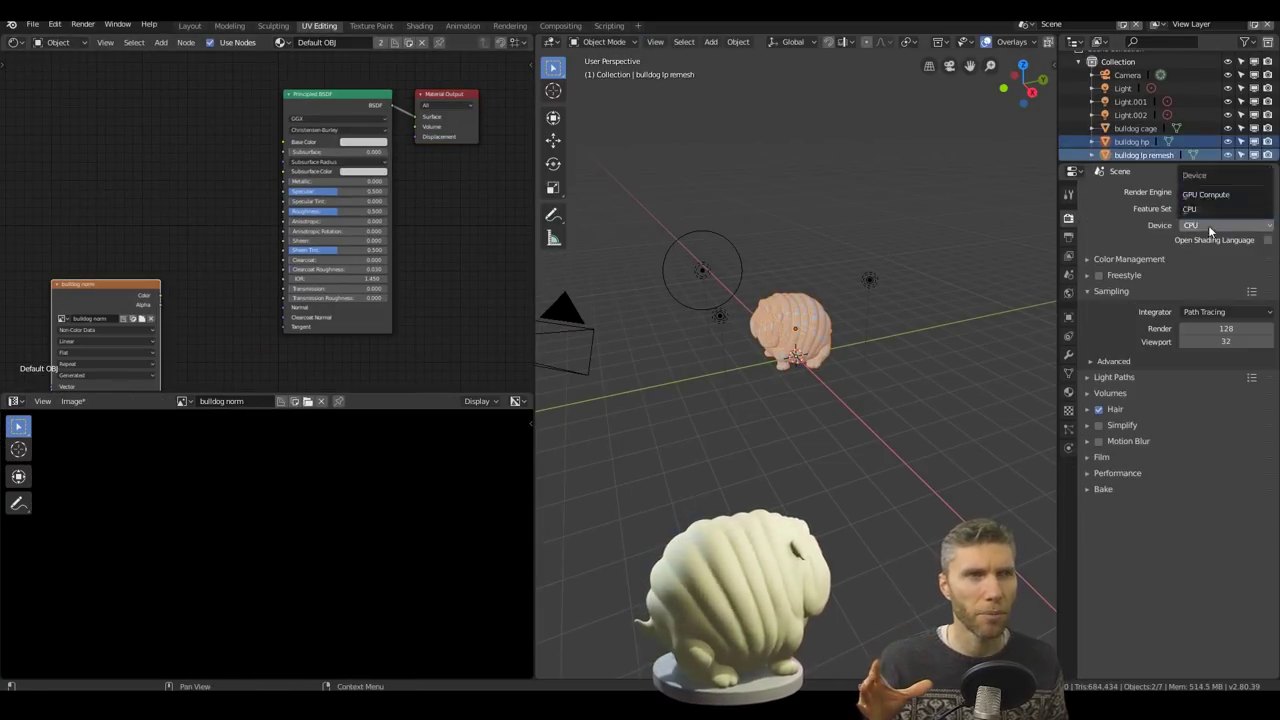
left_click(1228, 497)
left_click(1228, 490)
left_click(1203, 655)
left_click(1152, 520)
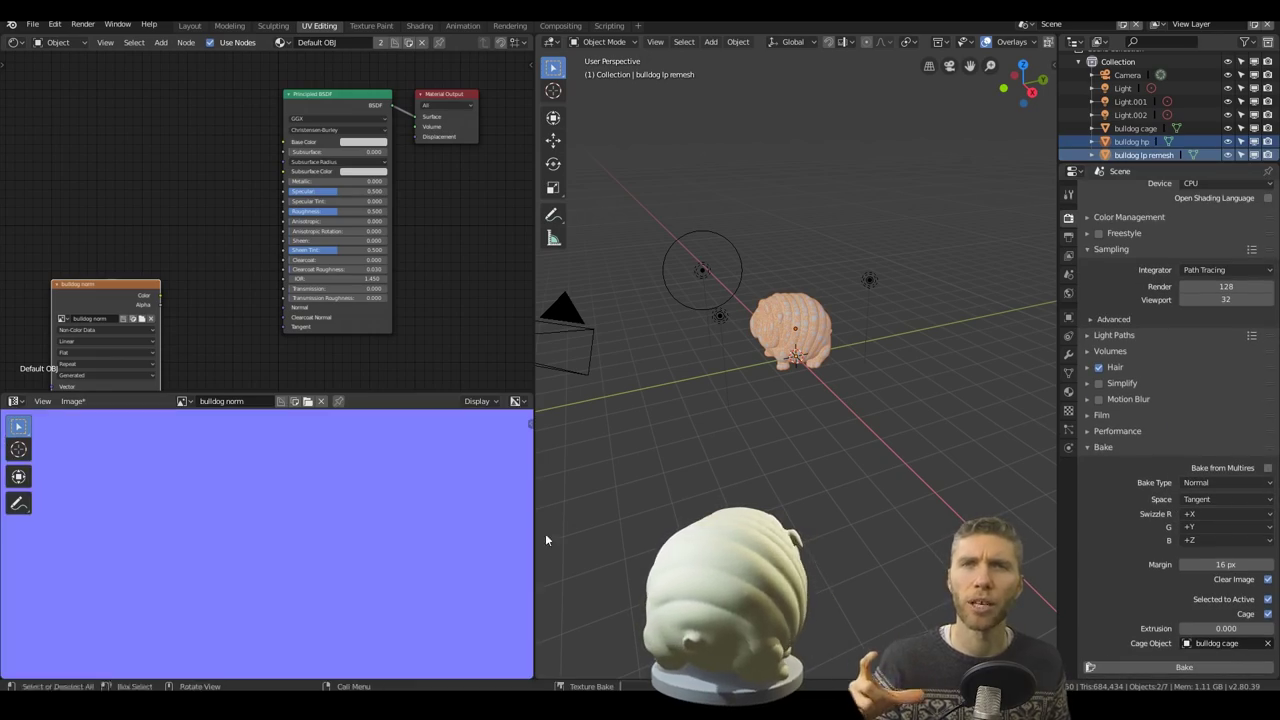
Enlarge the image editor and inspect the baked bulldog norm map full screen.
left_click_drag(267, 396, 267, 170)
scroll(386, 454, "up", 4)
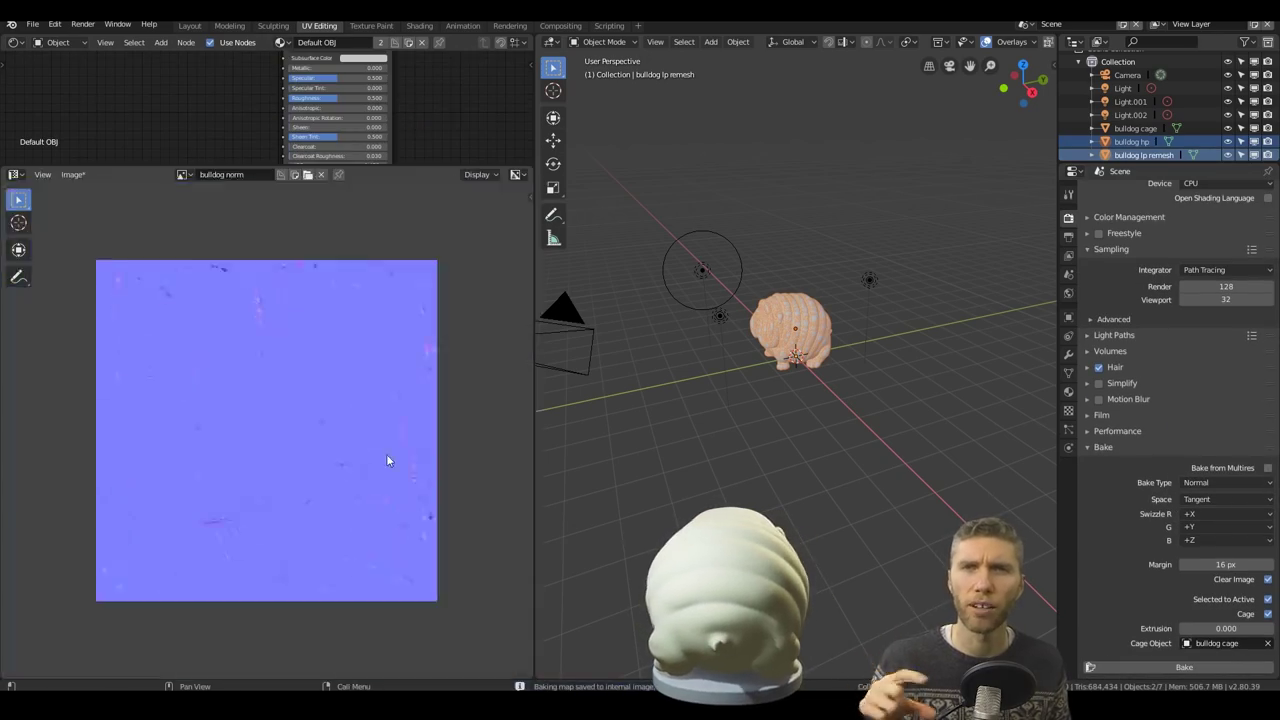
key("Tab")
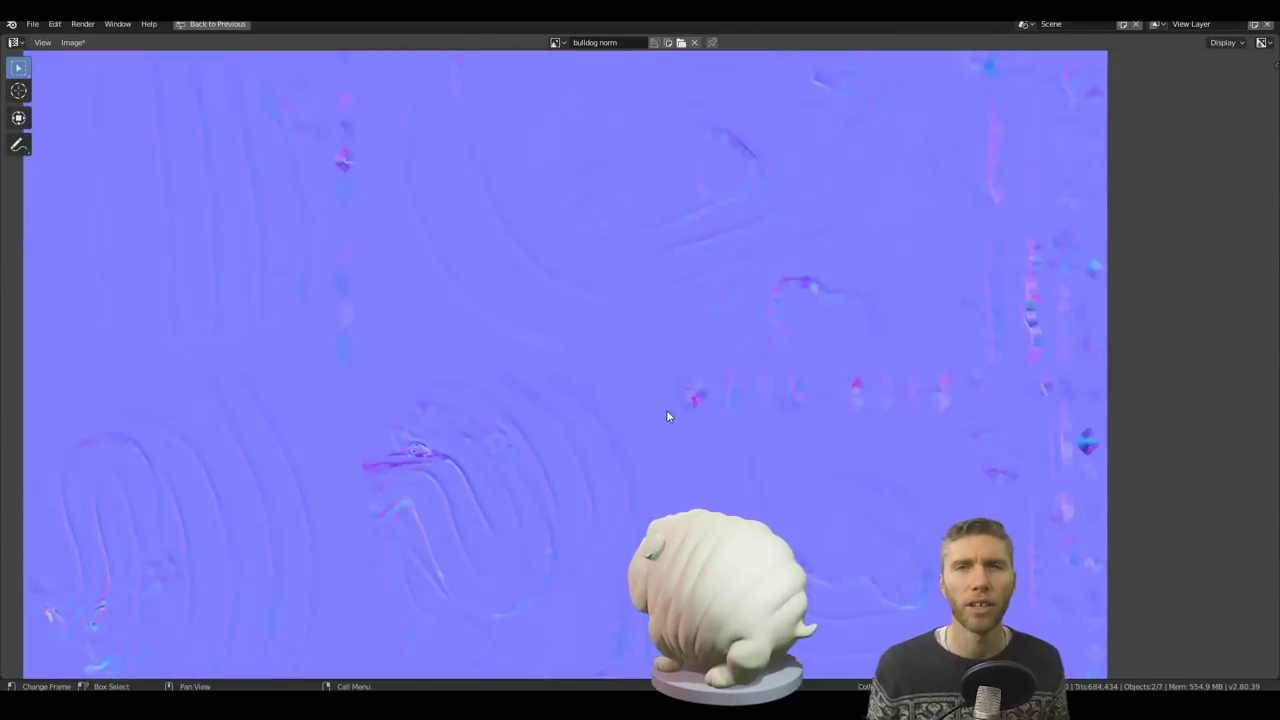
left_click(71, 42)
key("ctrl+space")
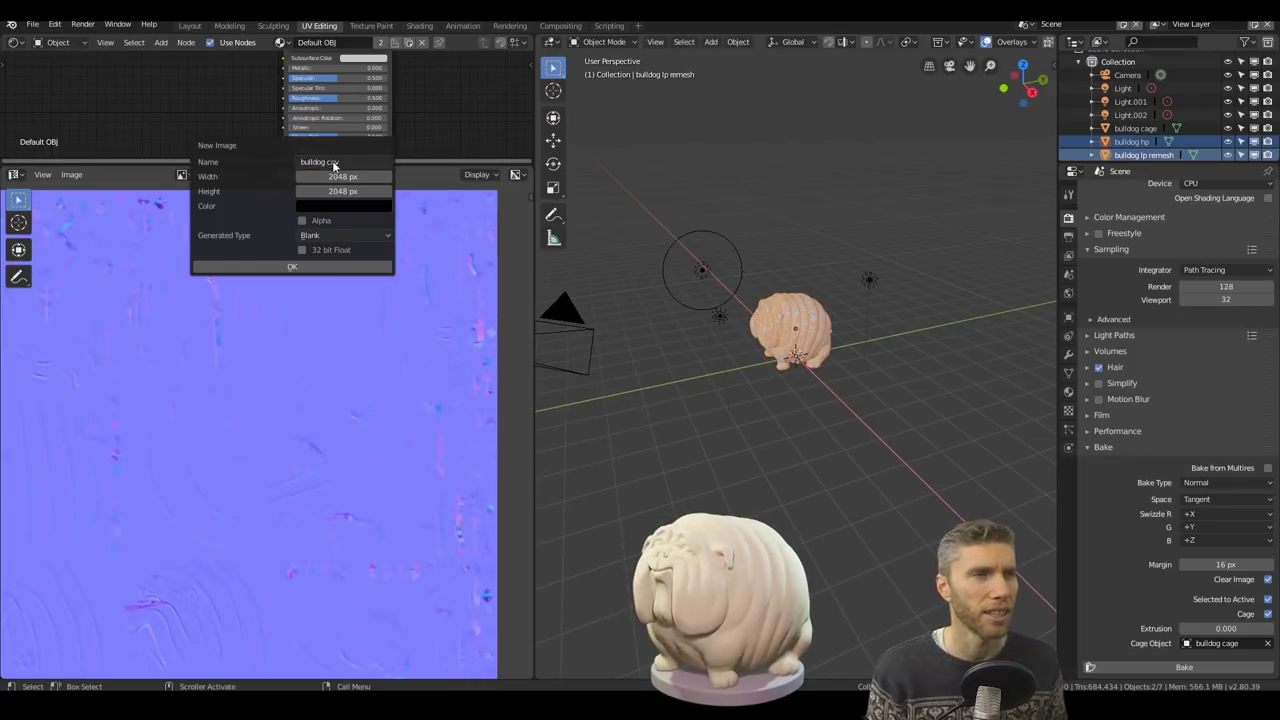
Name the material 'hp' in a maximised shader editor.
key("shift+F3")
key("ctrl+space")
type("hp")
key("Return")
Add Geometry and ColorRamp nodes, link Pointiness through the ramp to Base Color, stop at 0.01.
key("shift+a")
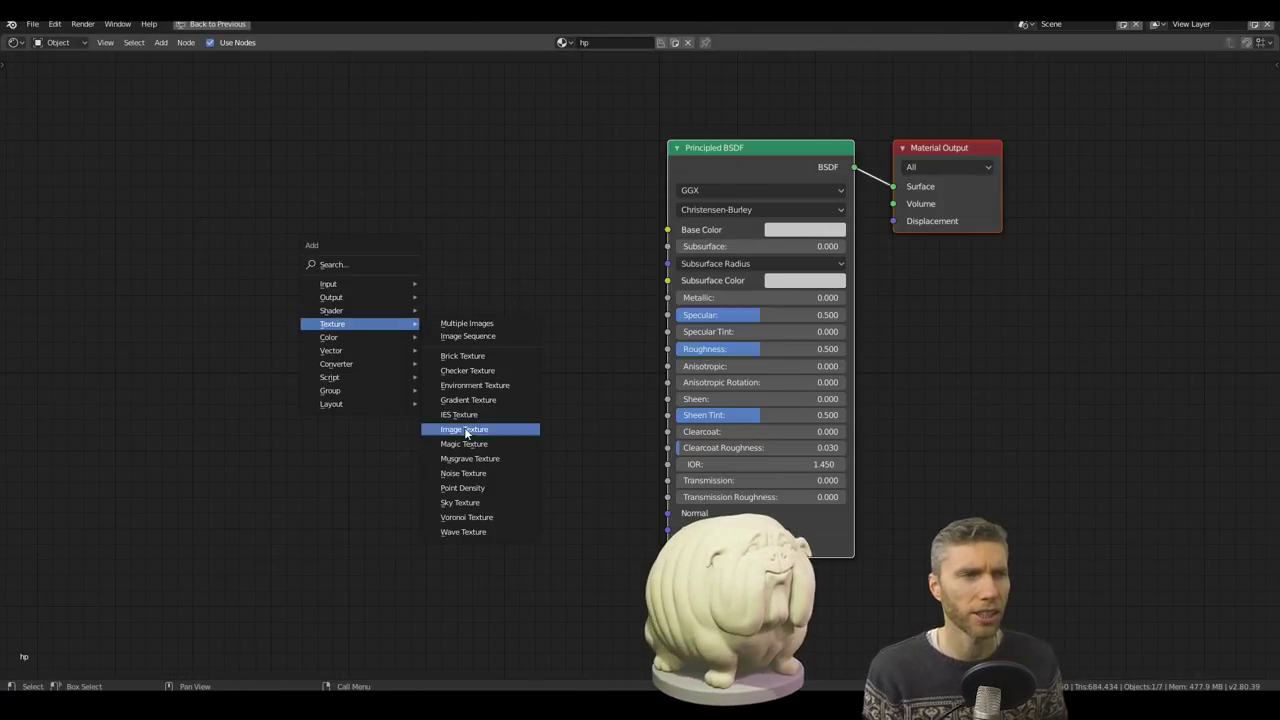
mouse_move(330, 284)
left_click(457, 376)
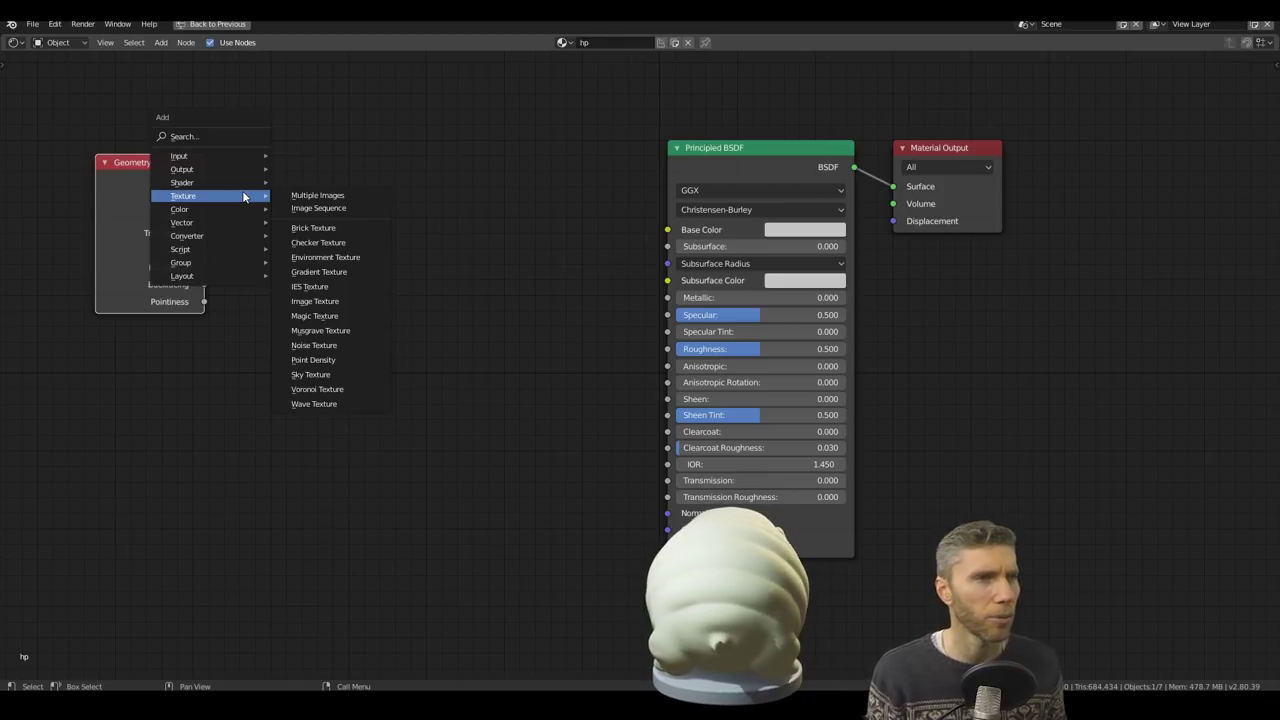
left_click(300, 250)
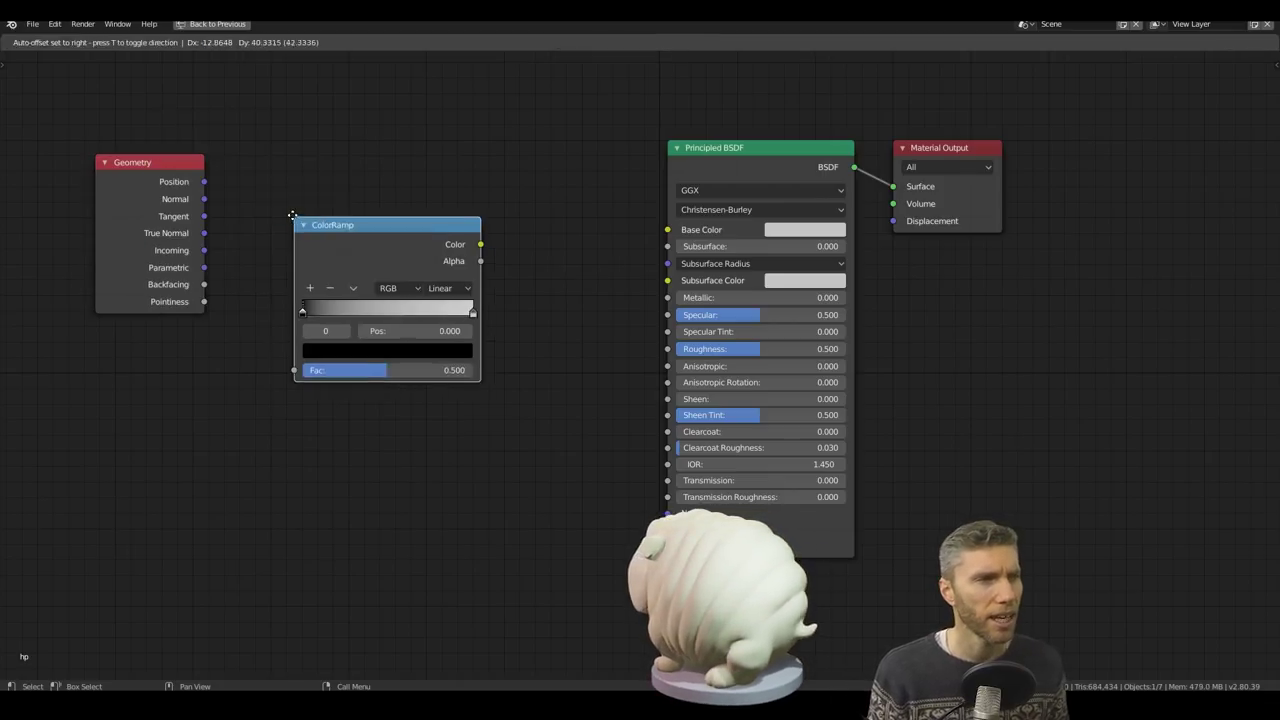
left_click(360, 160)
left_click_drag(204, 301, 266, 302)
left_click_drag(453, 177, 612, 236)
double_click(343, 264)
type("0.01")
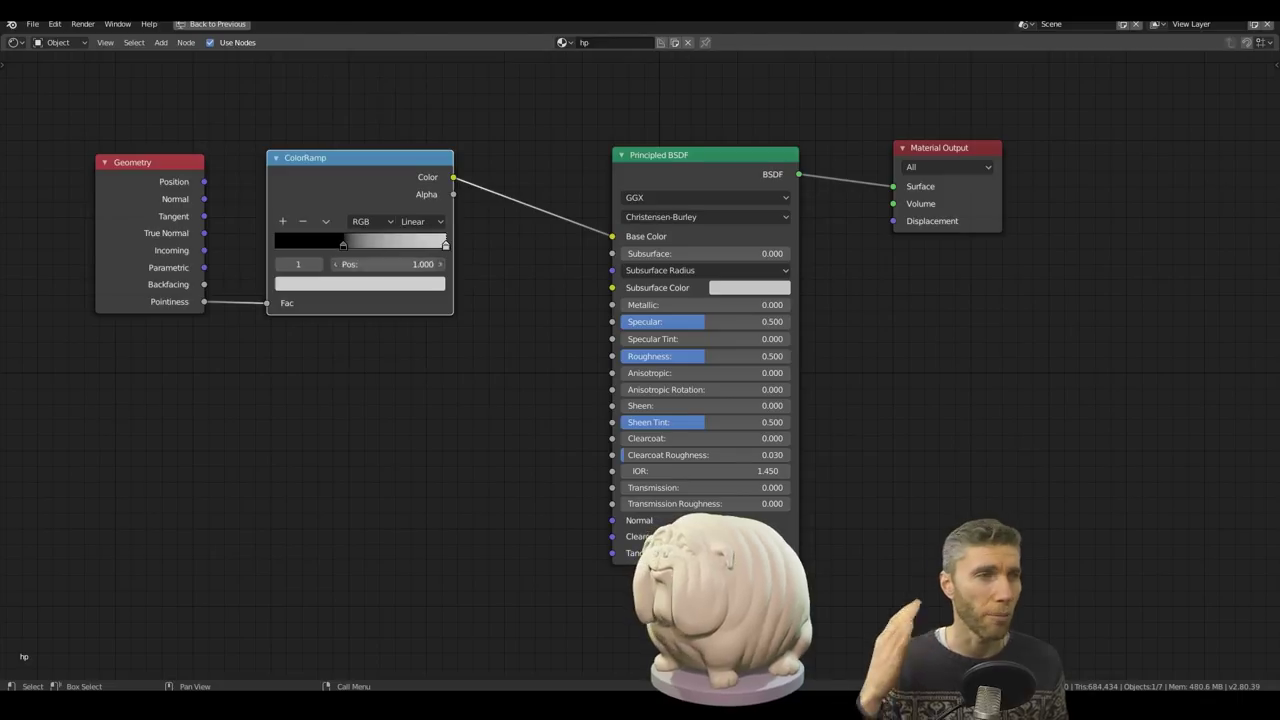
key("ctrl+space")
scroll(870, 252, "up", 5)
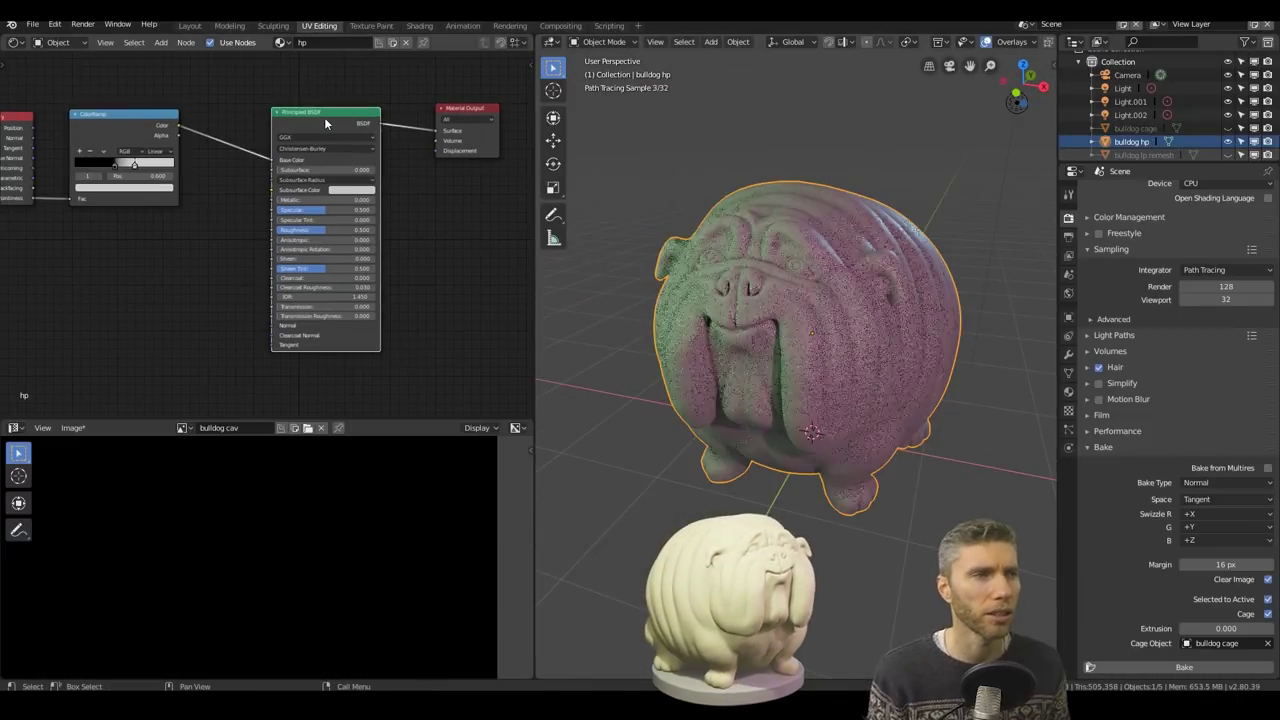
Unlink the ColorRamp, add Ambient Occlusion and Mix nodes, and set bake type to Diffuse.
left_click_drag(273, 160, 265, 178)
key("shift+a")
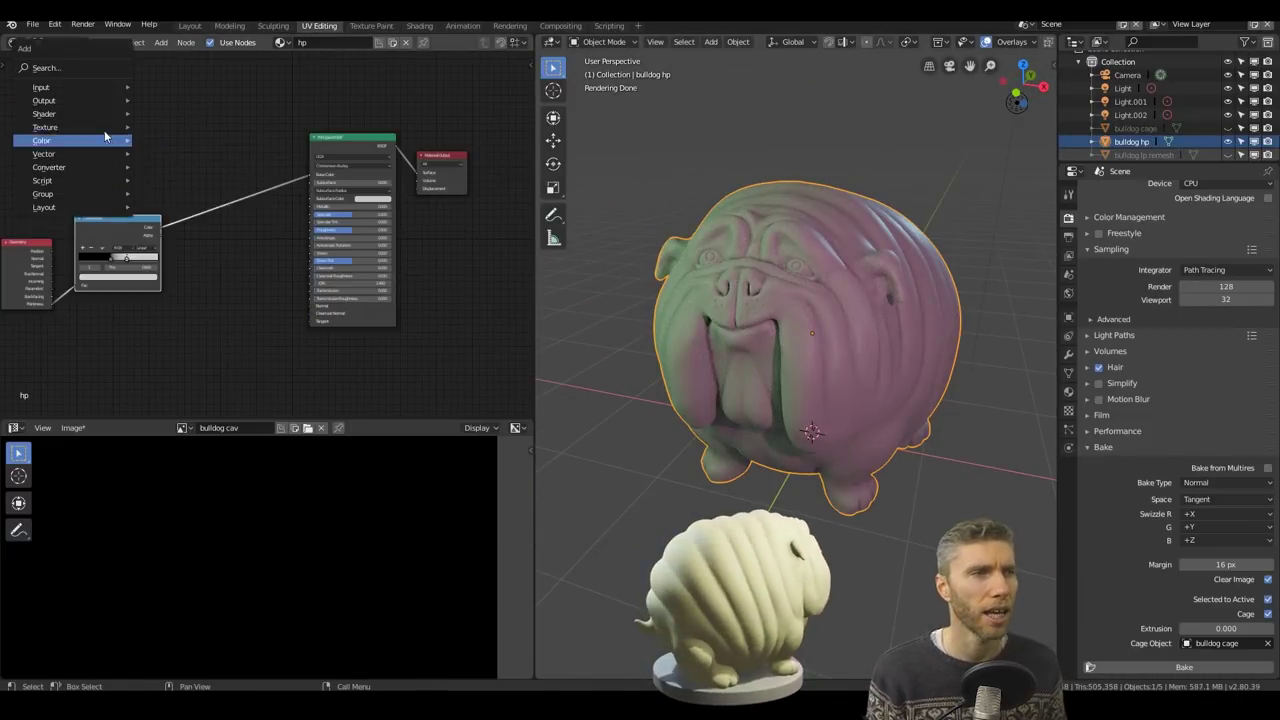
left_click(155, 139)
left_click(100, 143)
key("shift+d")
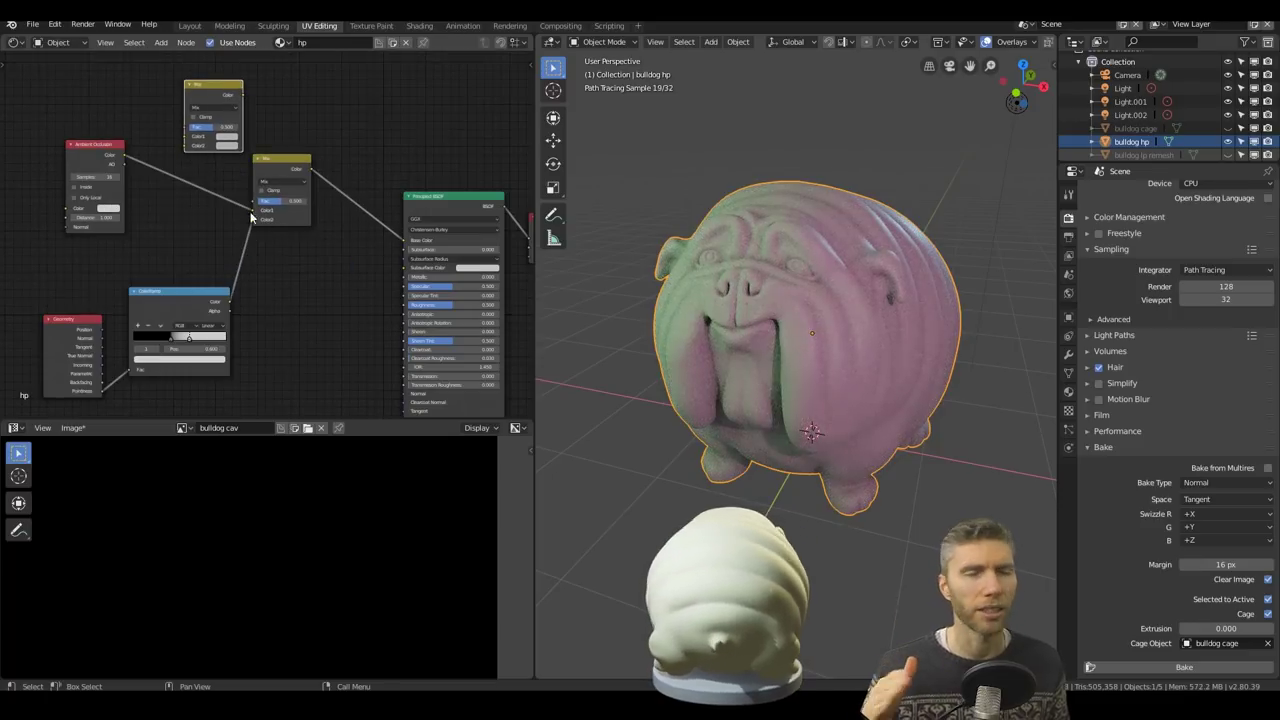
left_click(213, 100)
left_click(295, 210)
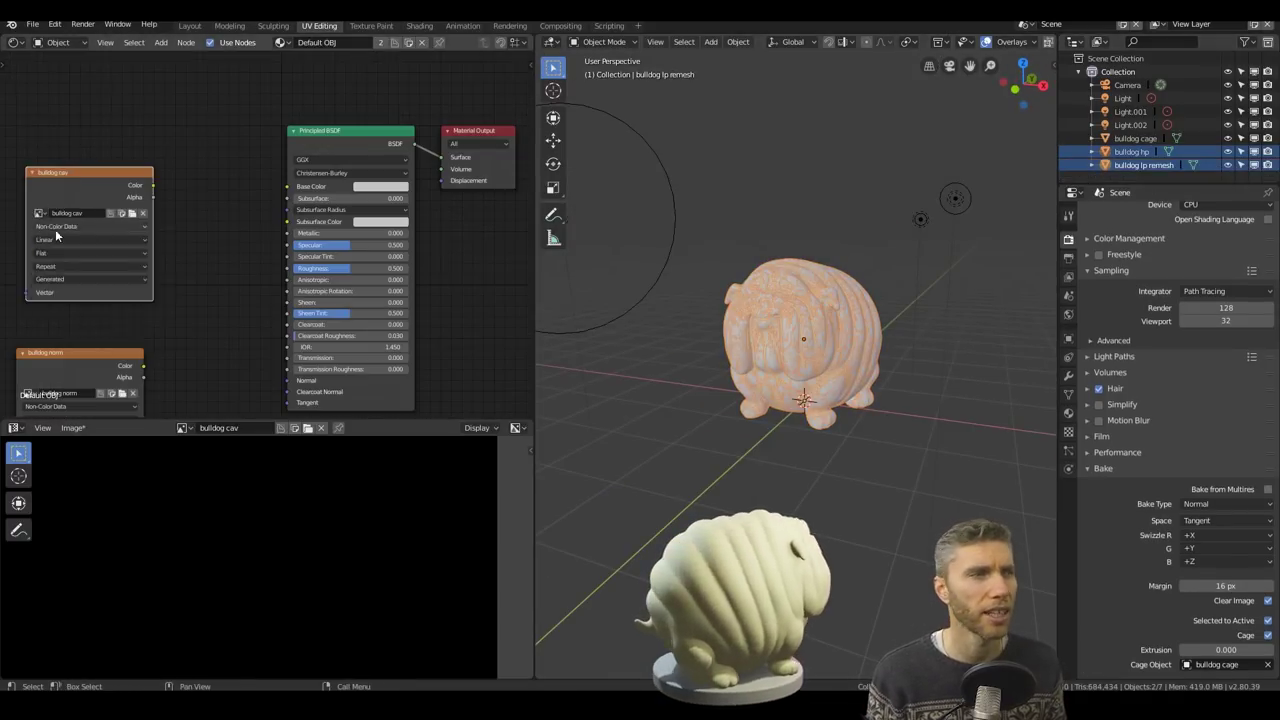
left_click(1228, 523)
left_click(1205, 371)
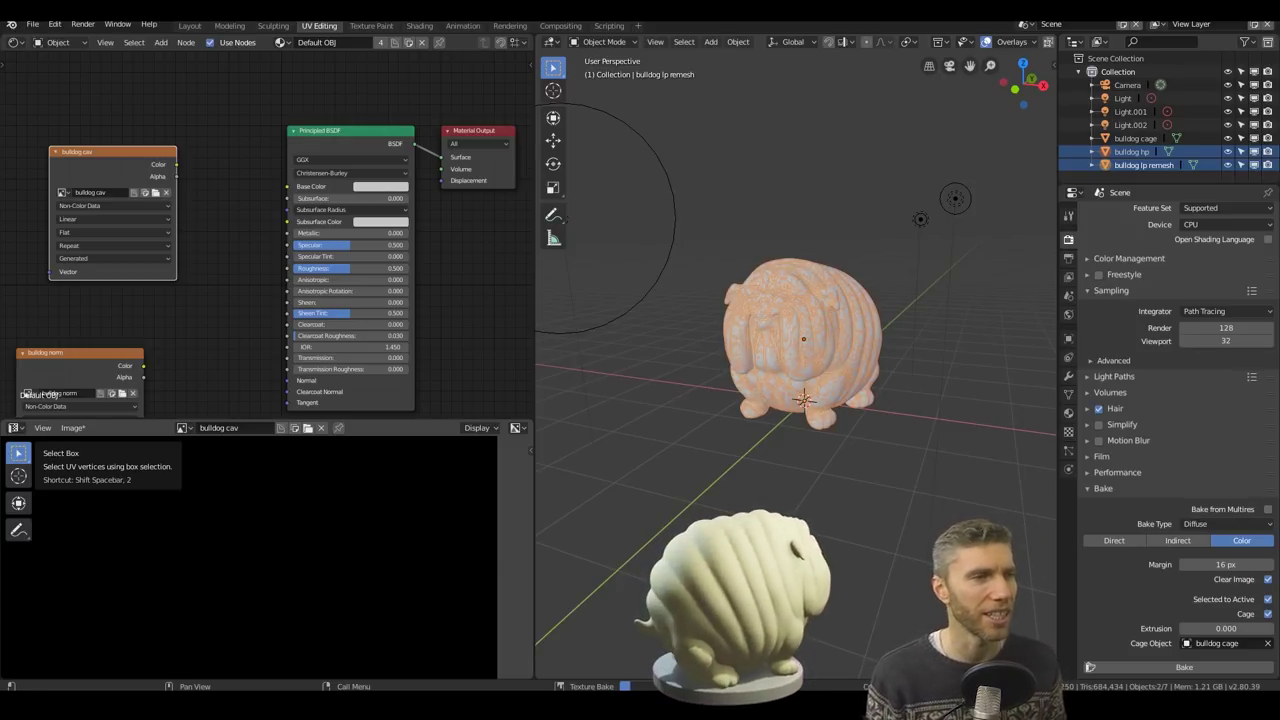
Add a Normal Map node to the material and check the normal-mapped bulldog.
middle_click_drag(120, 334, 160, 240)
key("shift+a")
mouse_move(193, 325)
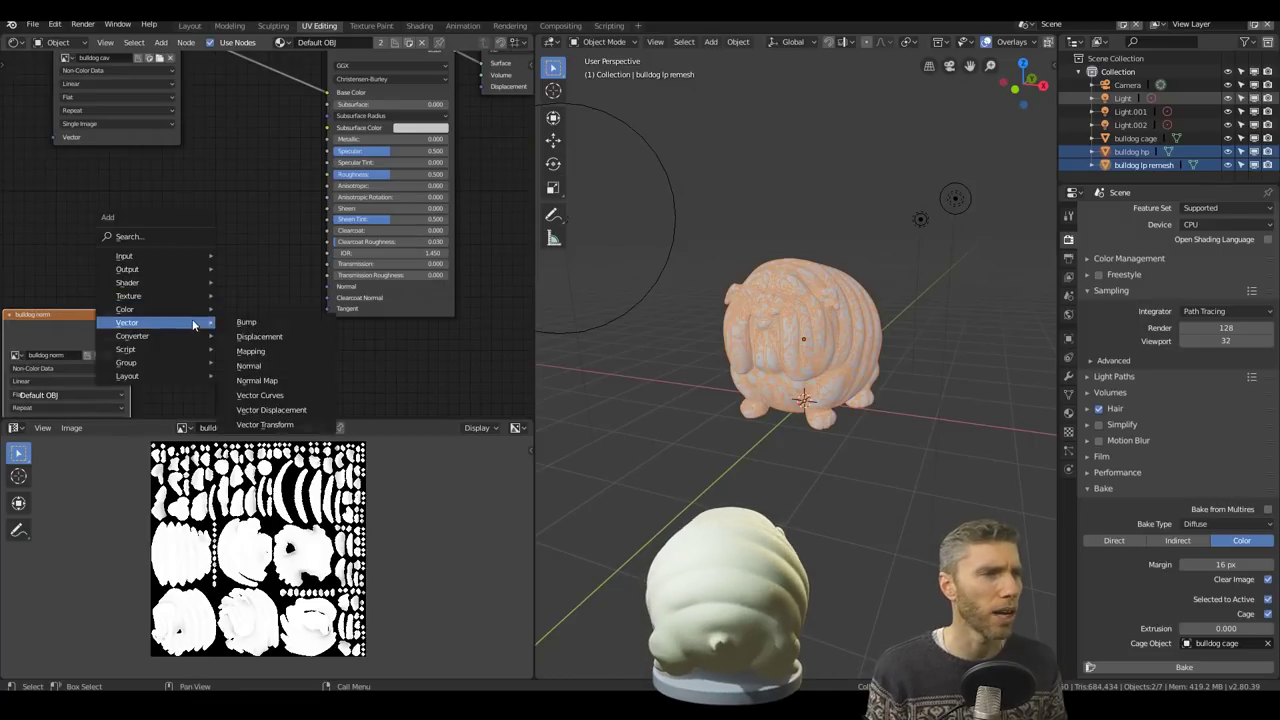
left_click(256, 380)
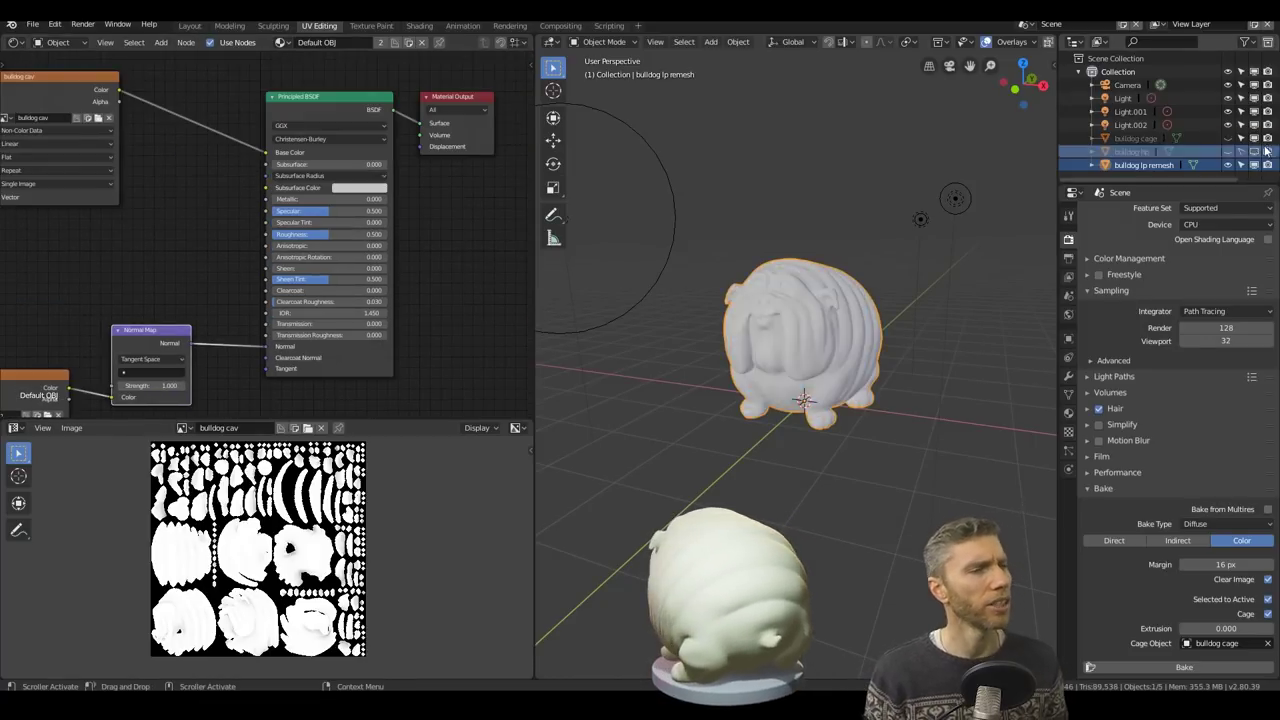
middle_click_drag(800, 300, 912, 331)
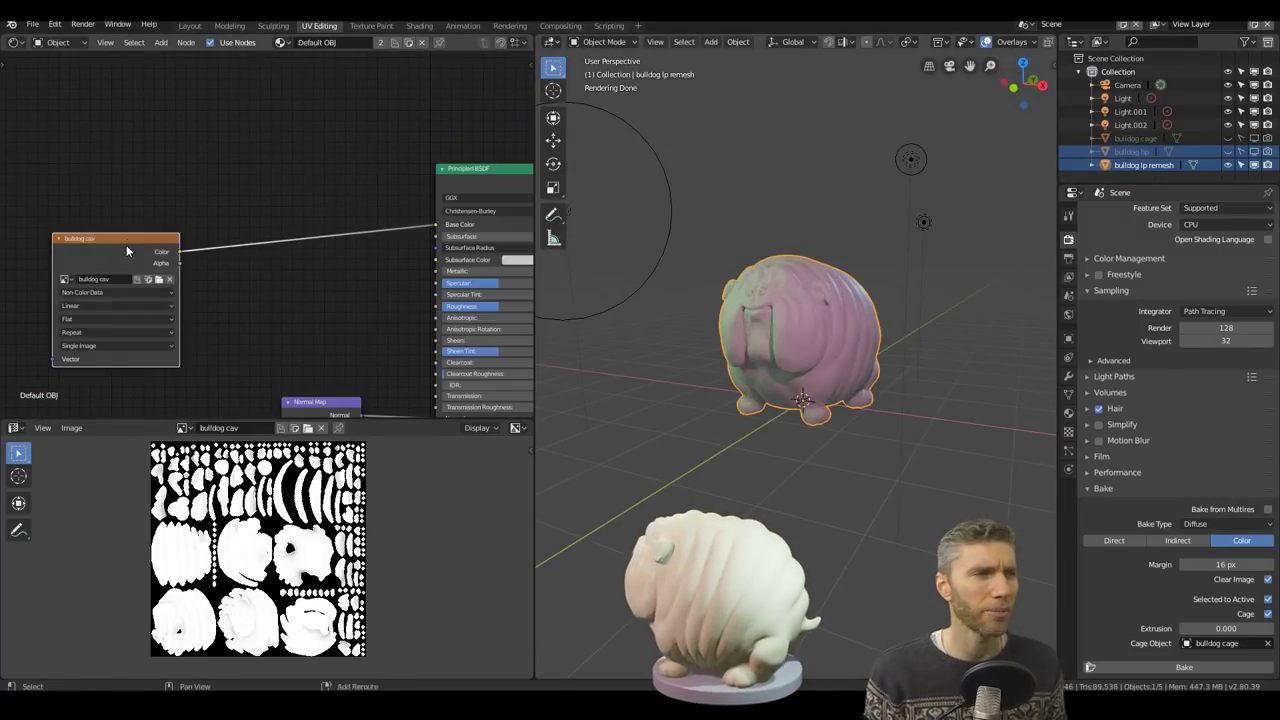
Add a Mix node with a tan second colour into Base Color and switch to Eevee.
key("shift+a")
left_click(277, 210)
left_click(294, 235)
left_click(330, 140)
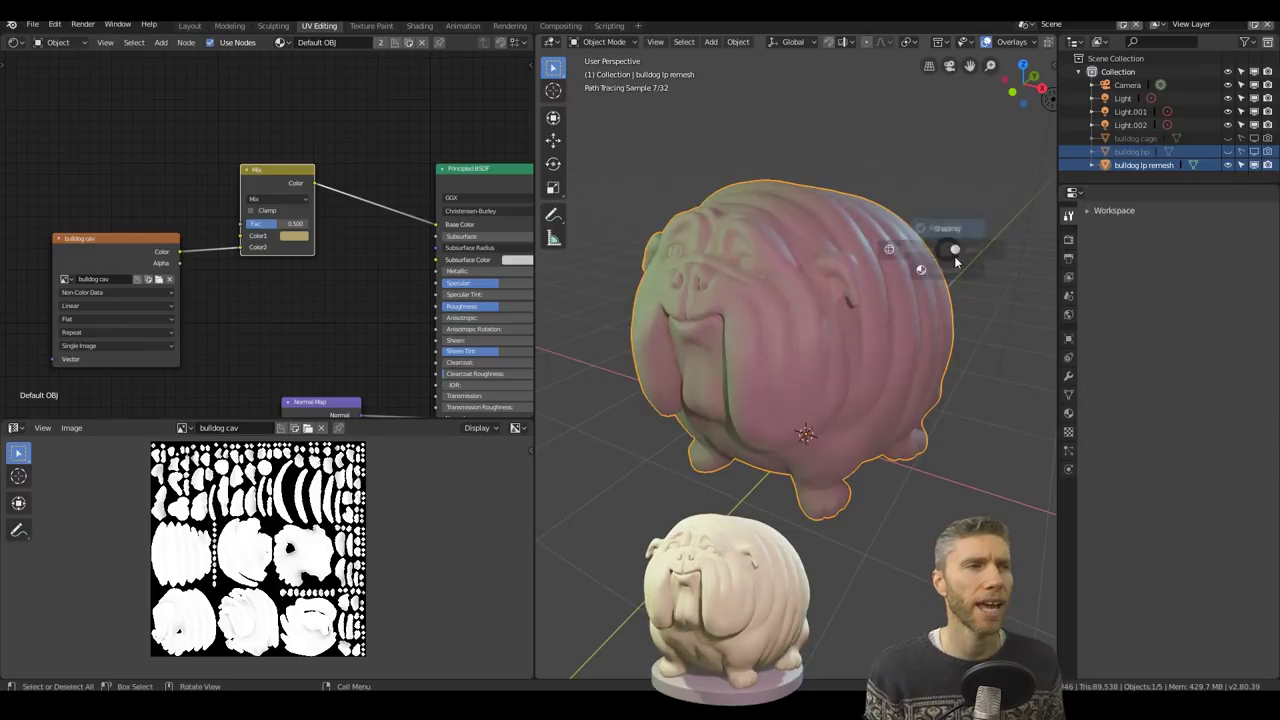
left_click(1200, 236)
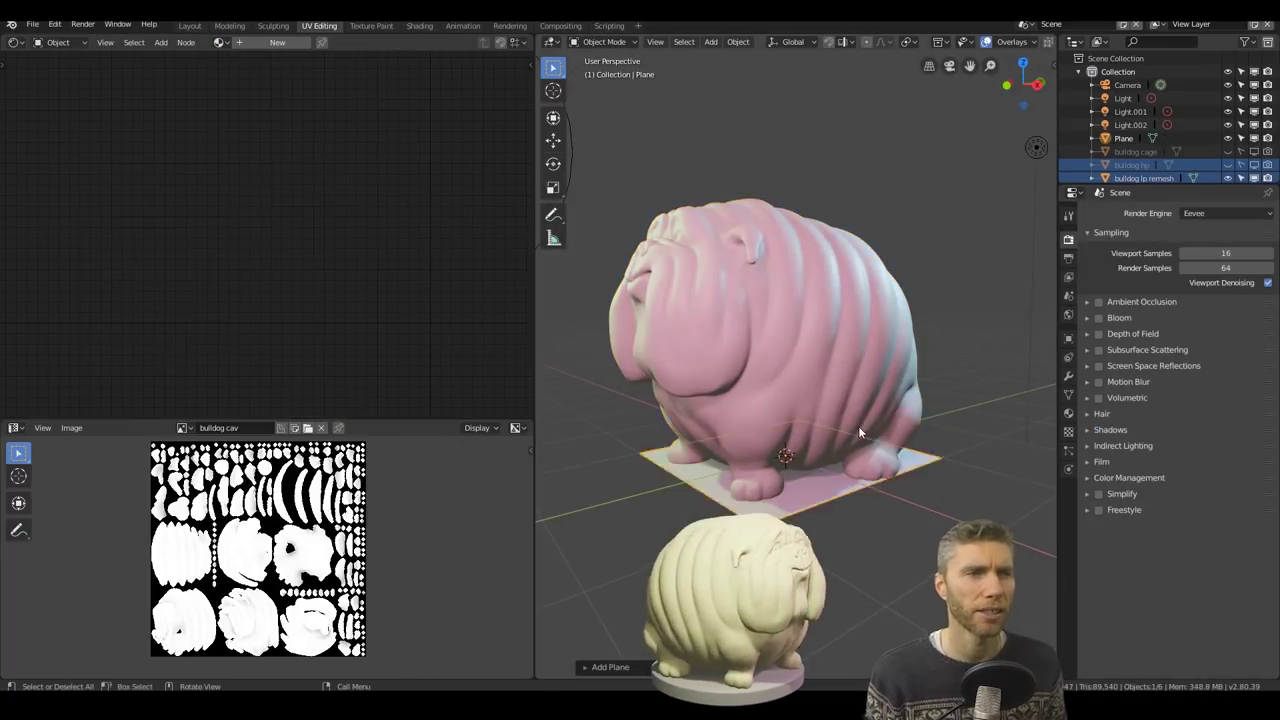
Scale the base plane to fit the bulldog and extrude it for thickness.
key("s")
key("Escape")
key("Tab")
key("e")
left_click(844, 465)
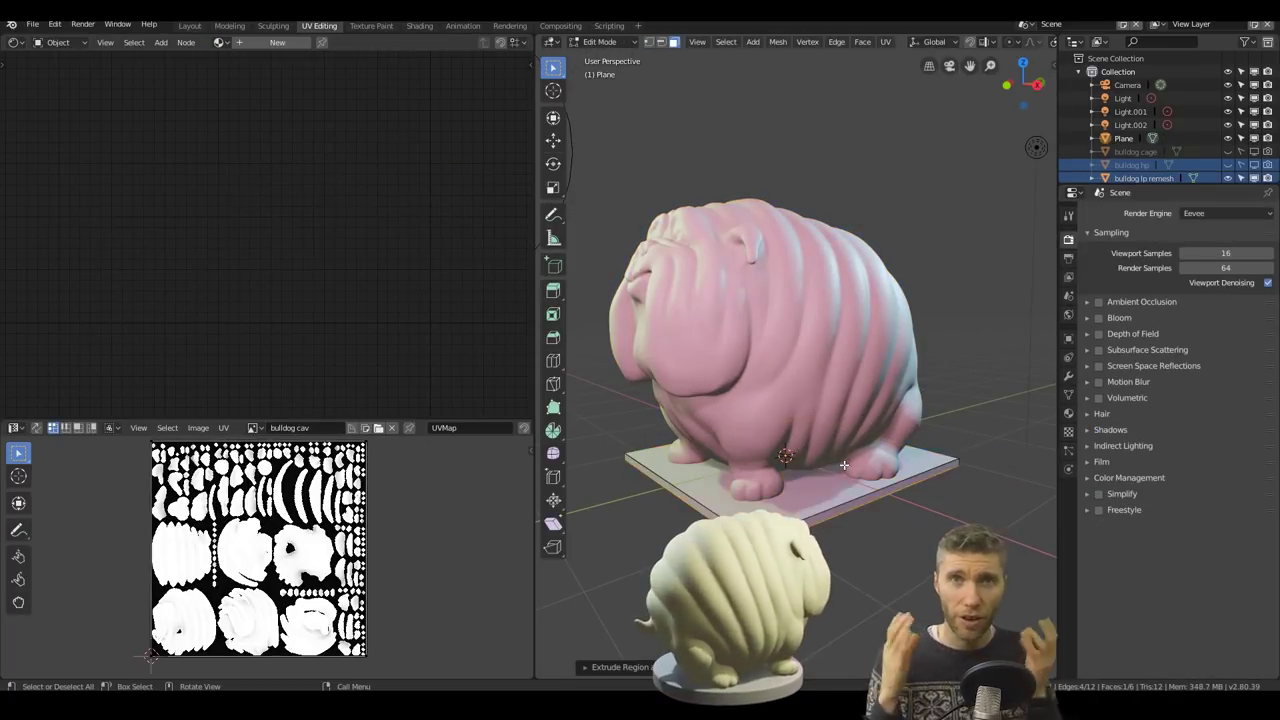
key("Tab")
Set the Mix blend to Overlay with a salmon Color1.
scroll(708, 361, "down", 5)
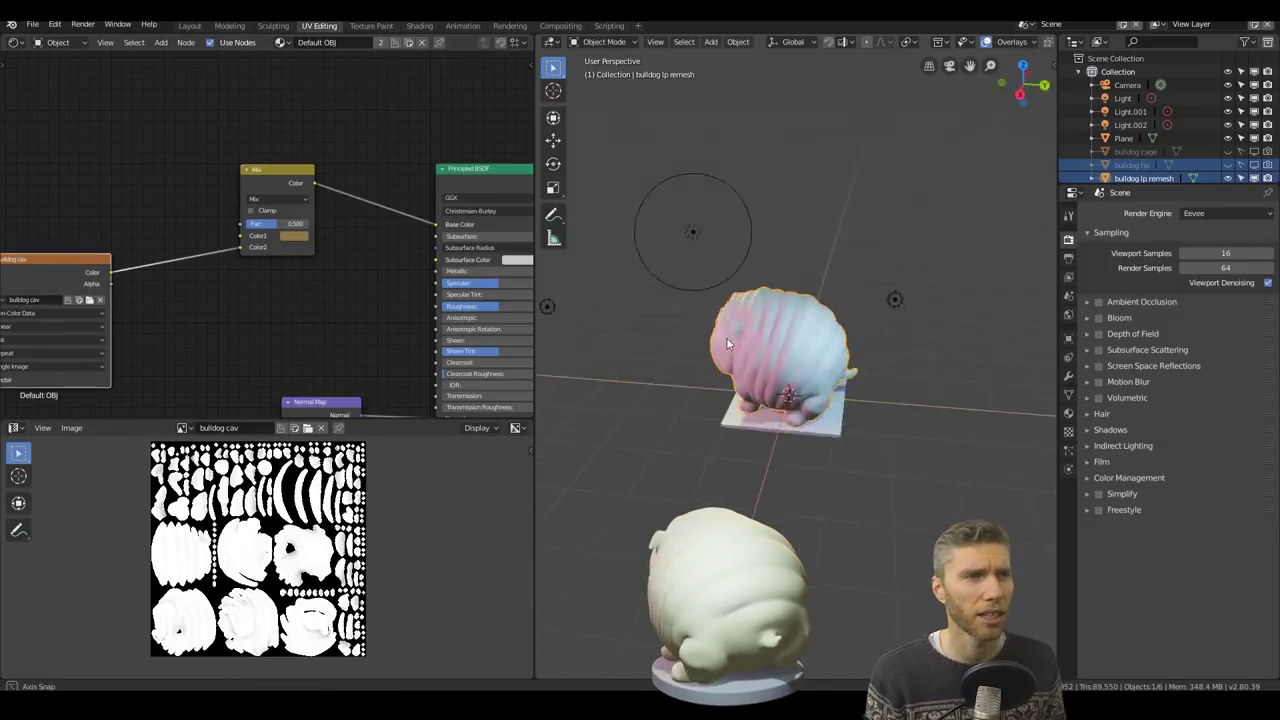
left_click(277, 199)
left_click(287, 247)
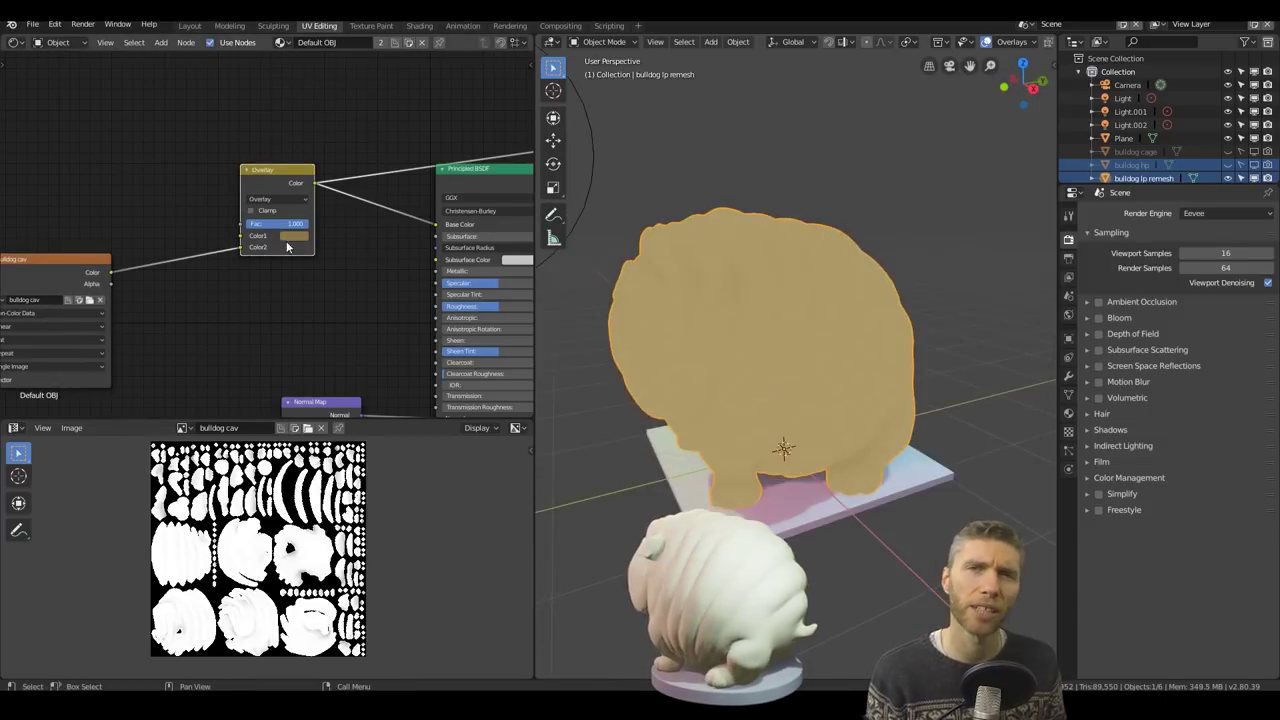
left_click(294, 235)
left_click(338, 120)
Move the base plane vertically under the dog and shift the Overlay tint toward purple.
middle_click_drag(592, 294, 840, 435)
left_click(835, 462)
key("g")
key("z")
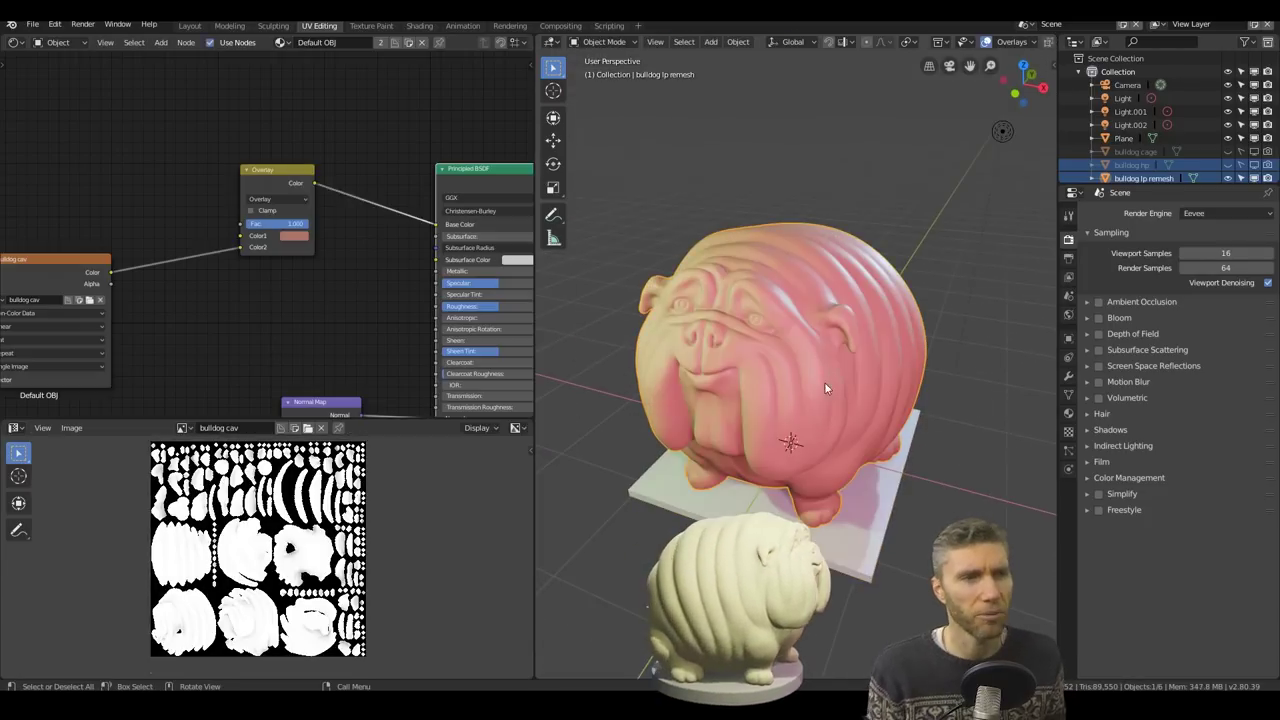
left_click(294, 235)
left_click_drag(325, 105, 371, 95)
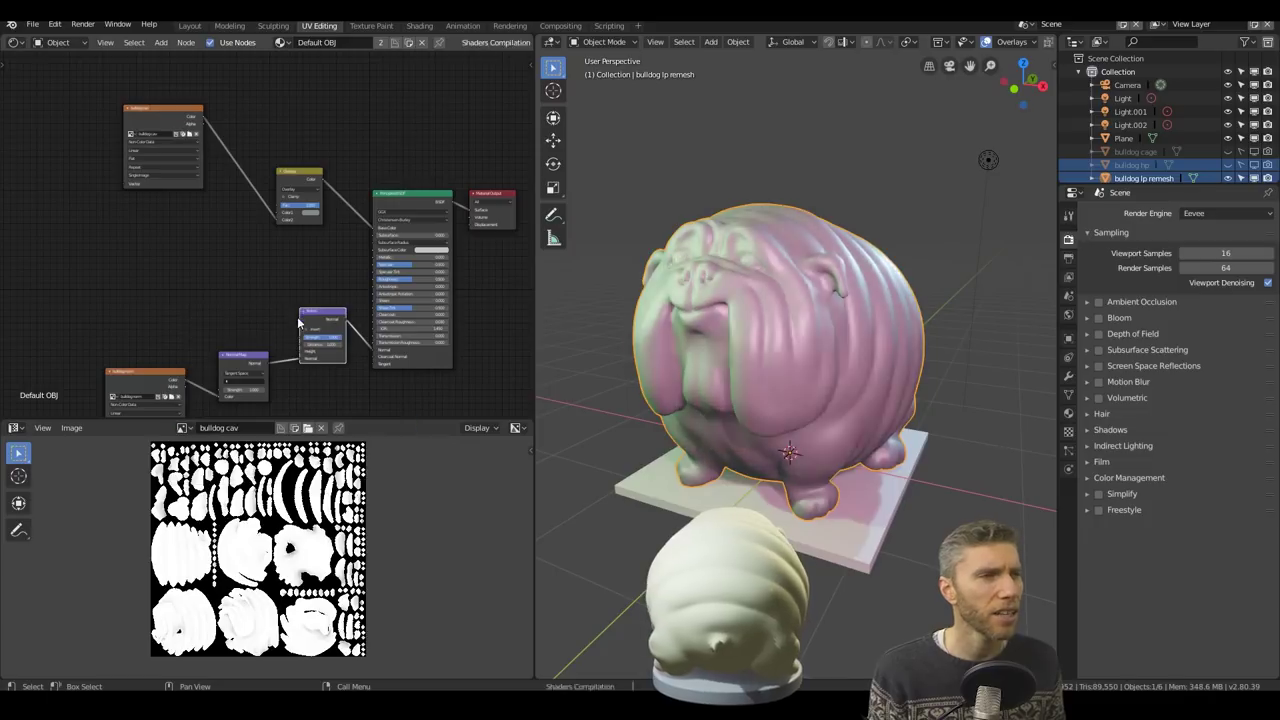
Add then remove a colour ramp, keeping the noise linked to Bump.
key("shift+a")
left_click(265, 340)
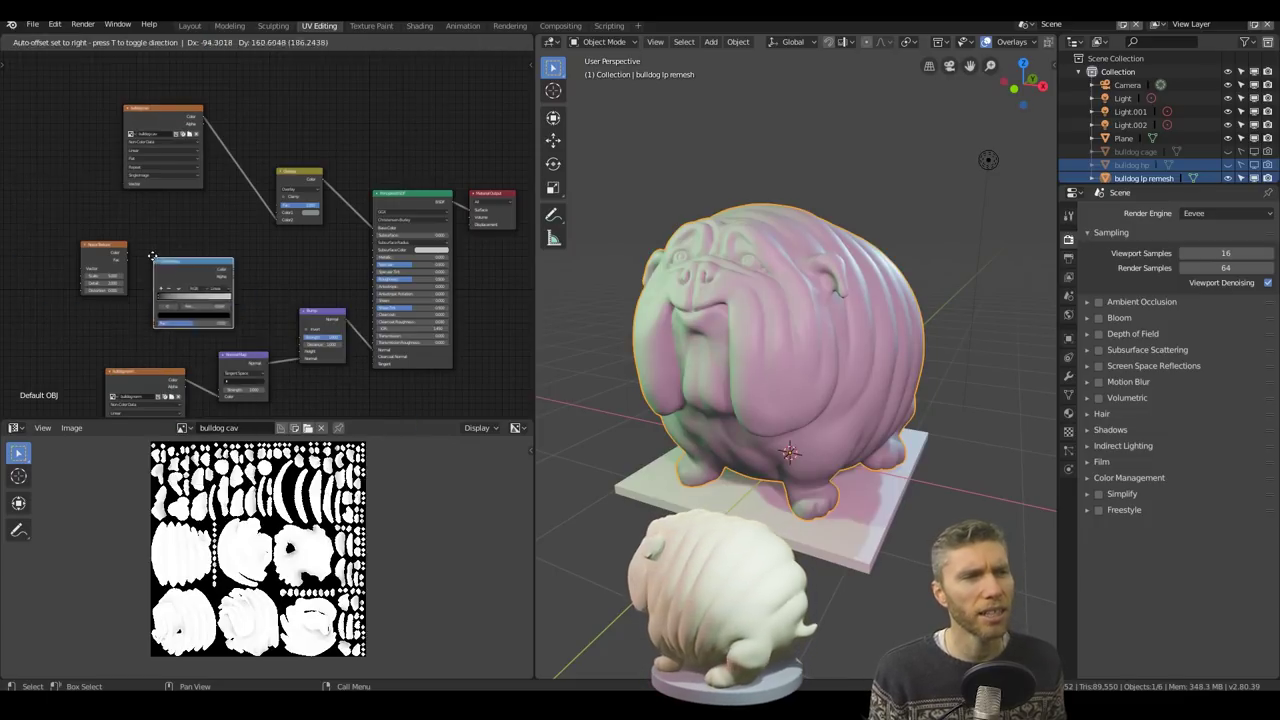
left_click(152, 257)
scroll(200, 290, "up", 2)
key("ctrl+x")
Set Bump Strength to 0.050, the Mix blend to Add, and top Noise Scale to 500.
left_click_drag(120, 200, 78, 231)
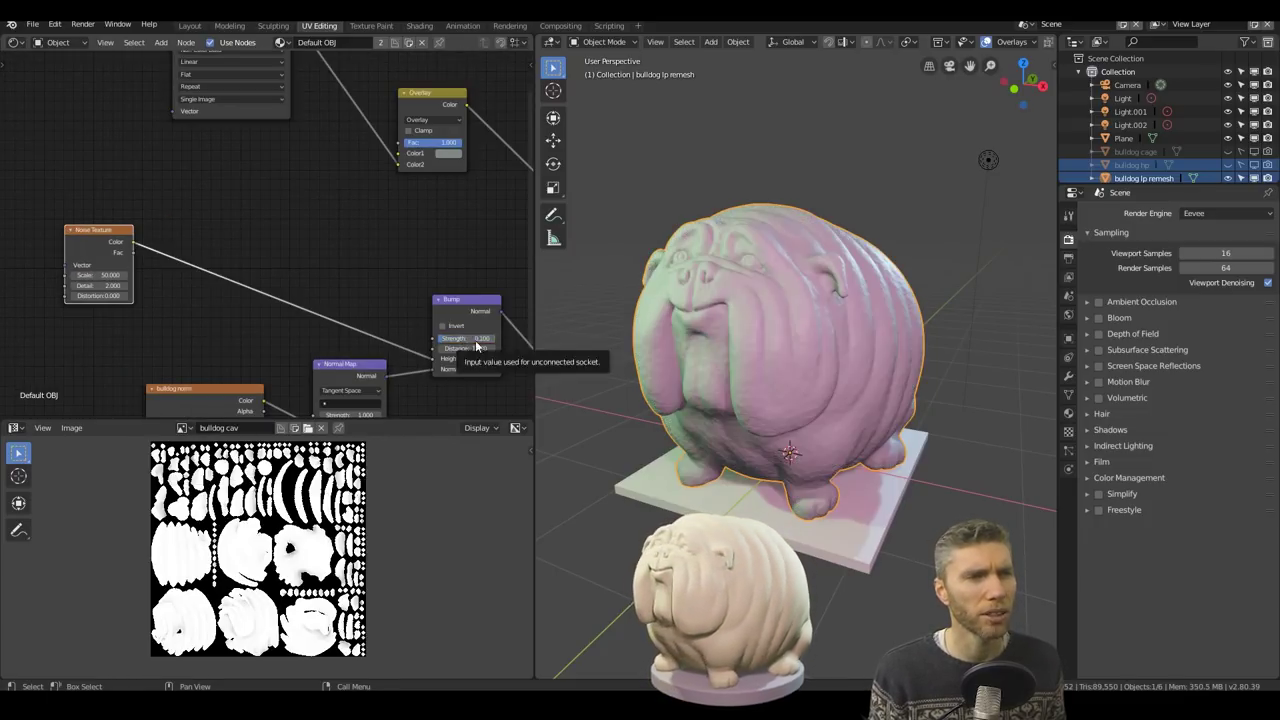
left_click_drag(478, 345, 462, 345)
left_click_drag(108, 237, 100, 287)
left_click(208, 251)
left_click(205, 262)
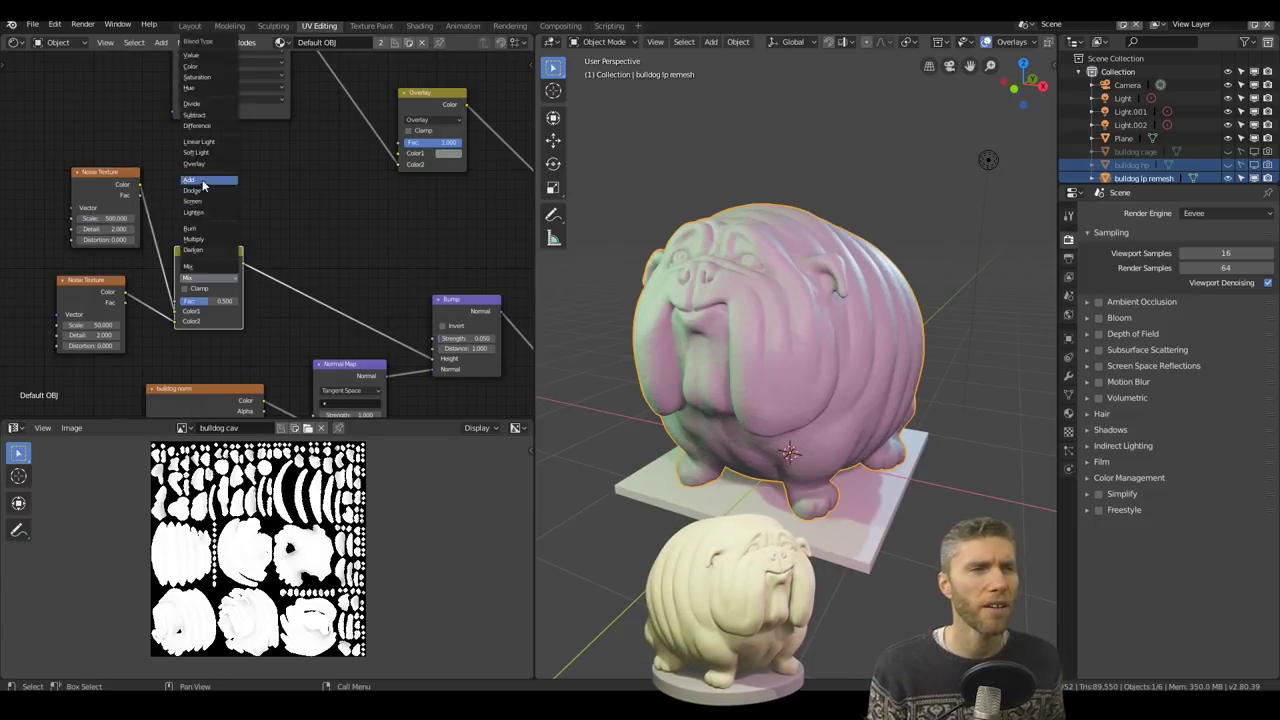
left_click(205, 180)
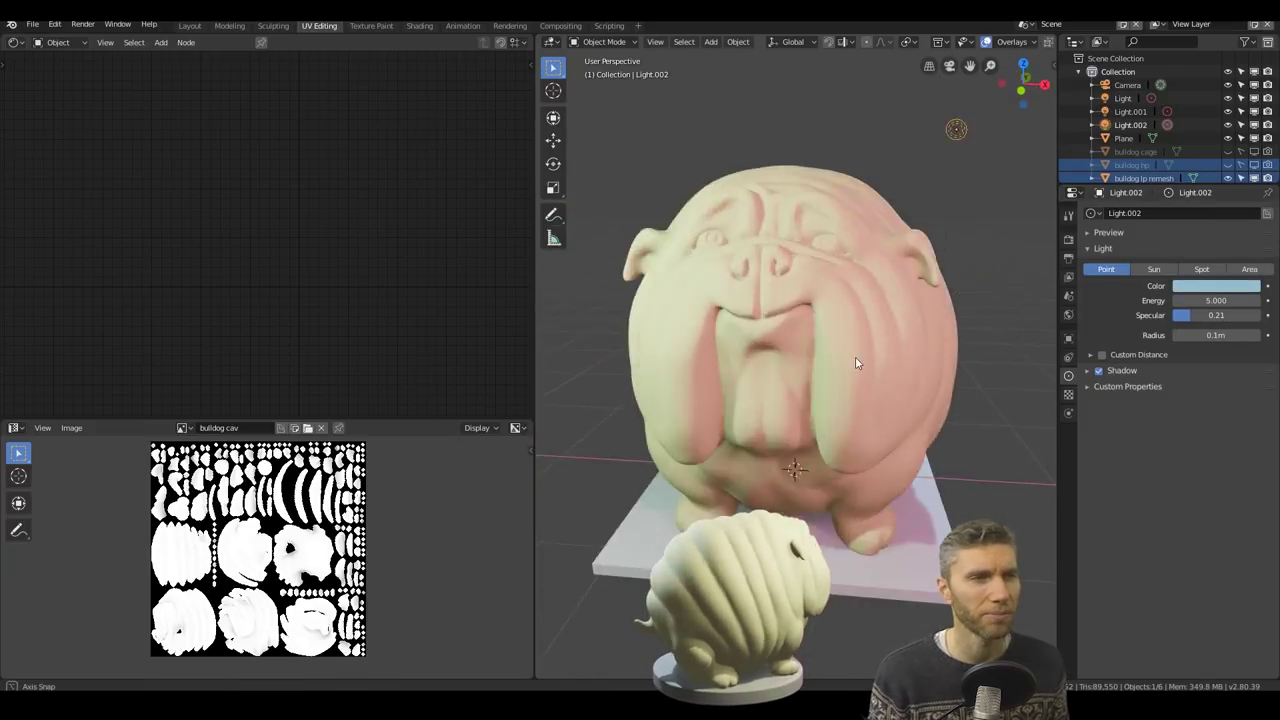
Add the path objects and pick the camera's Track To constraint target.
middle_click_drag(855, 356, 1055, 362)
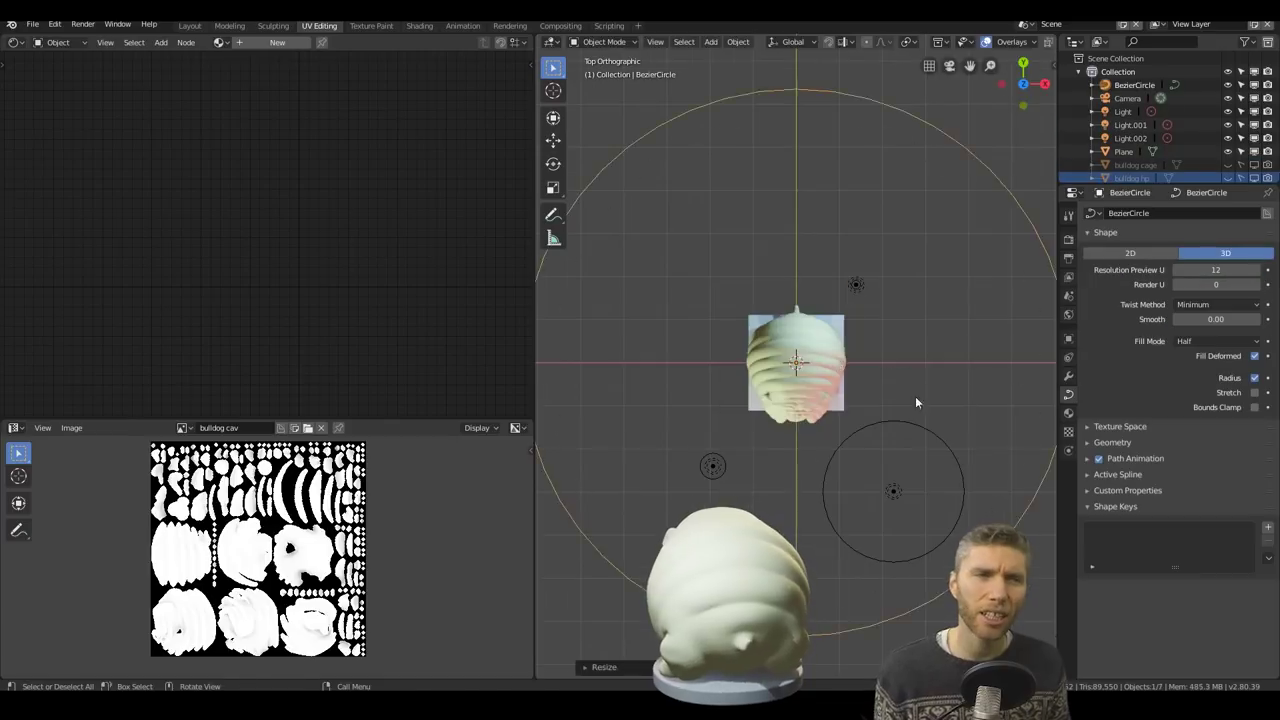
key("shift+a")
mouse_move(818, 455)
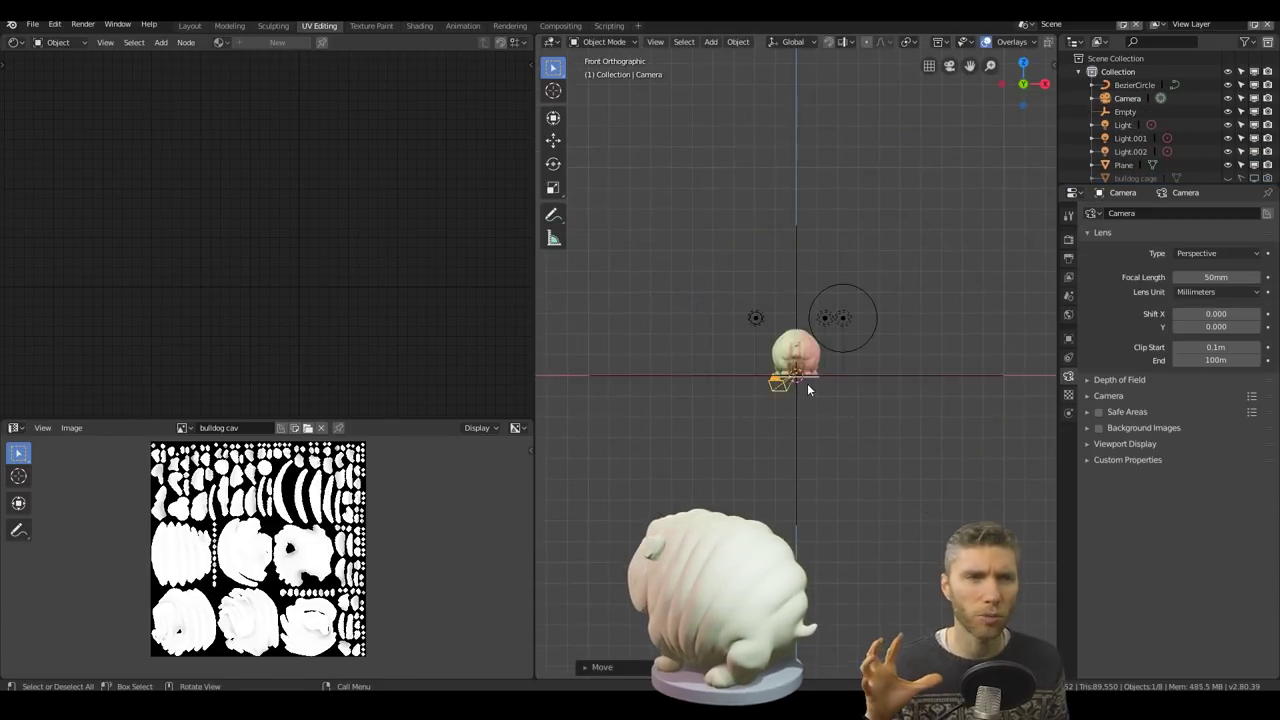
left_click(1264, 258)
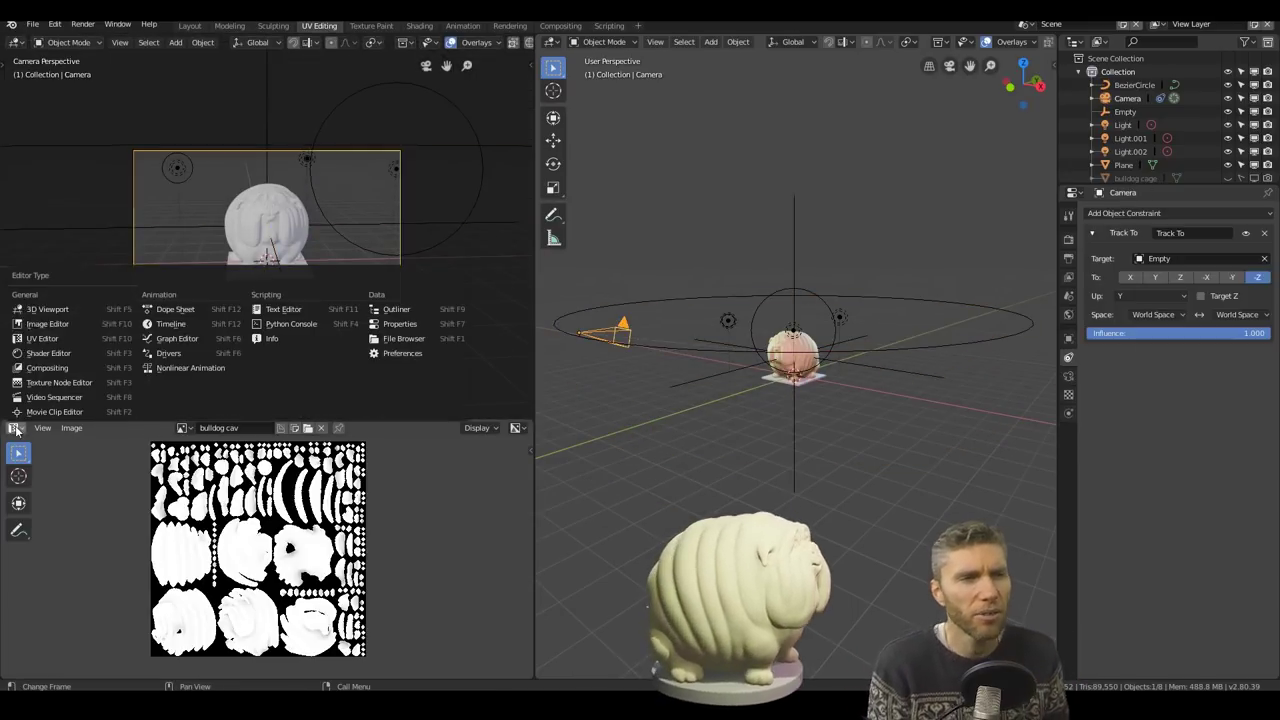
Turn the image editor into a Timeline and open the render settings for a transparent film.
left_click(130, 333)
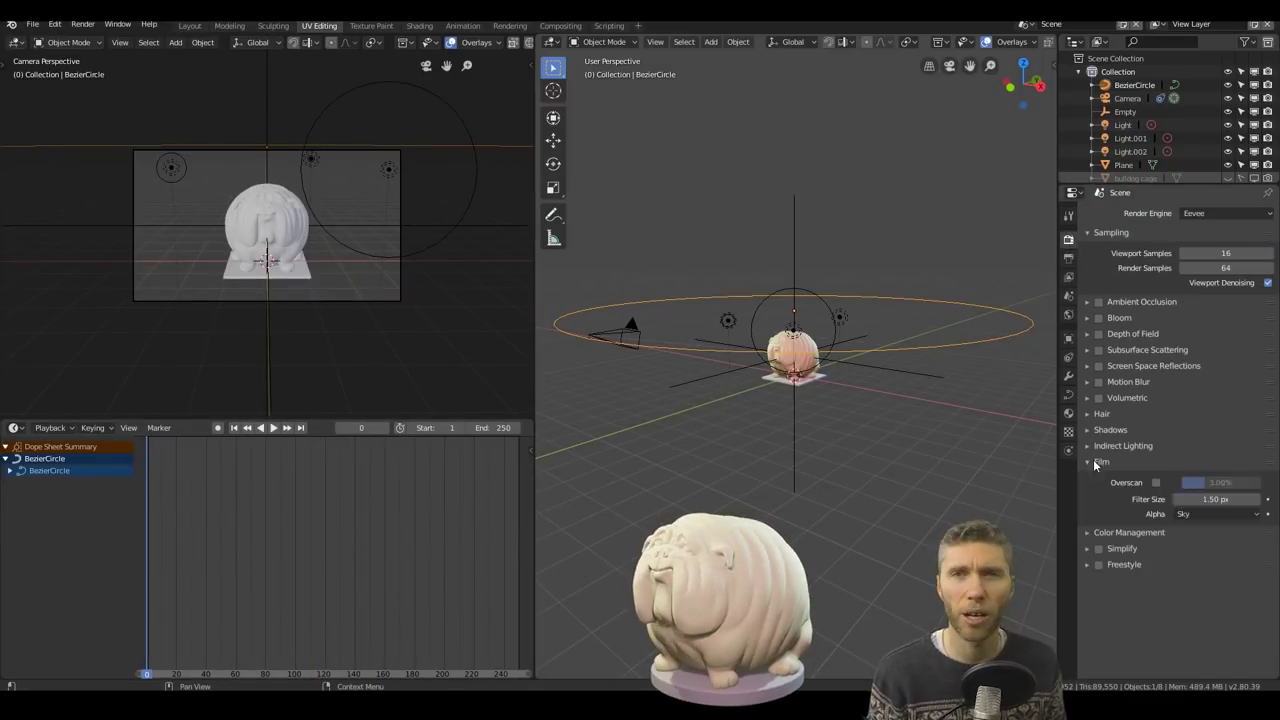
left_click(1068, 215)
left_click(1068, 241)
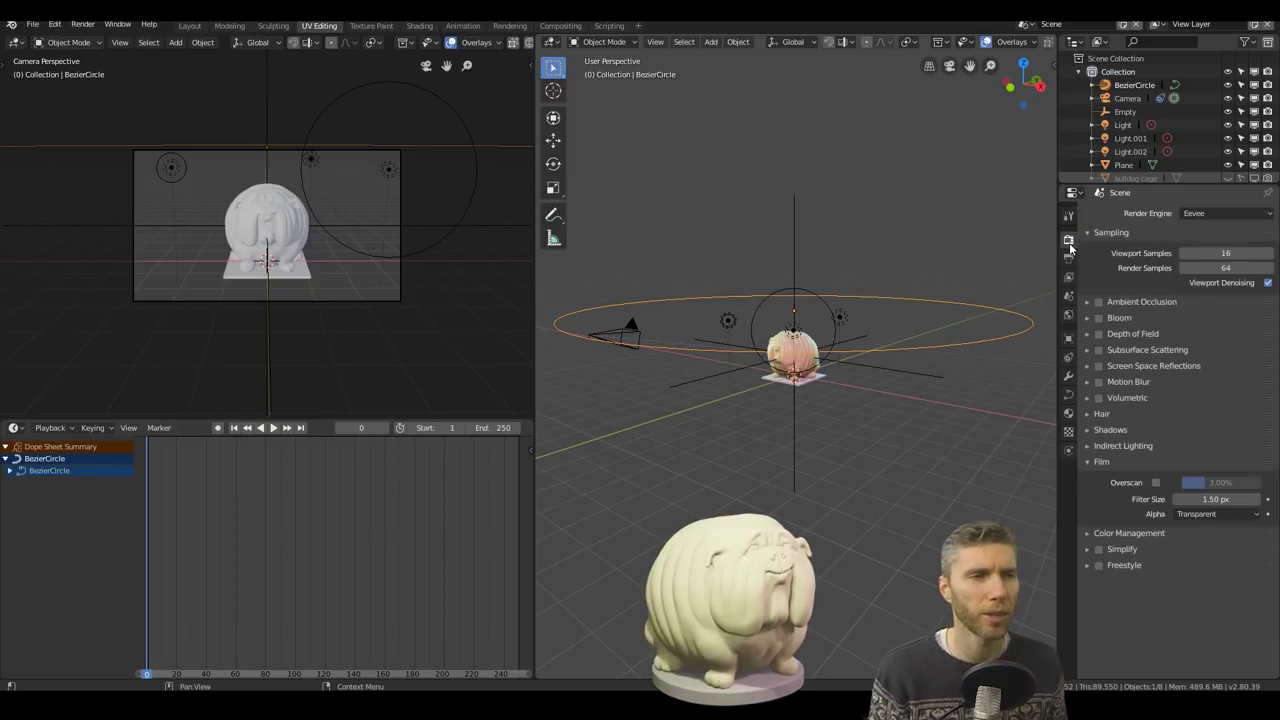